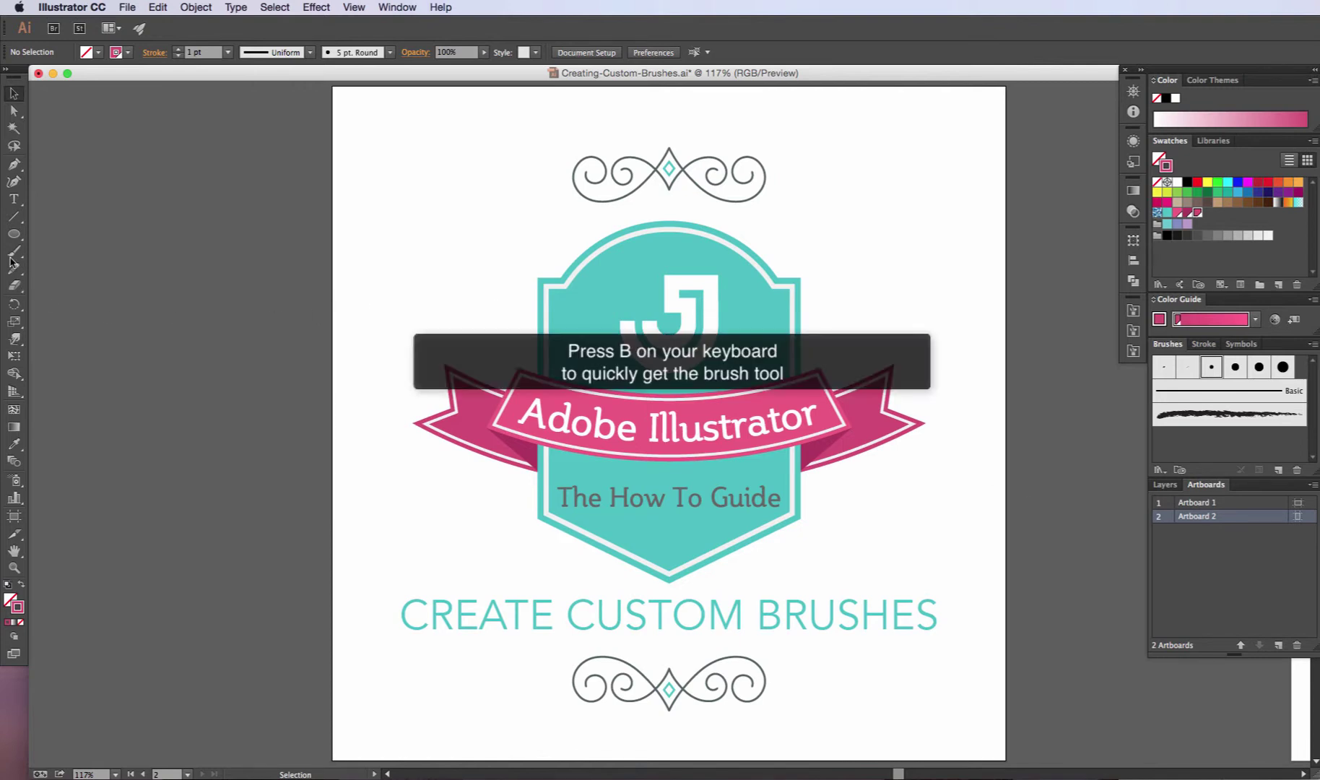
# - Activate the Paintbrush tool and bring the blank Artboard 1 into view
pyautogui.click(10, 257)
pyautogui.doubleClick(1249, 505)
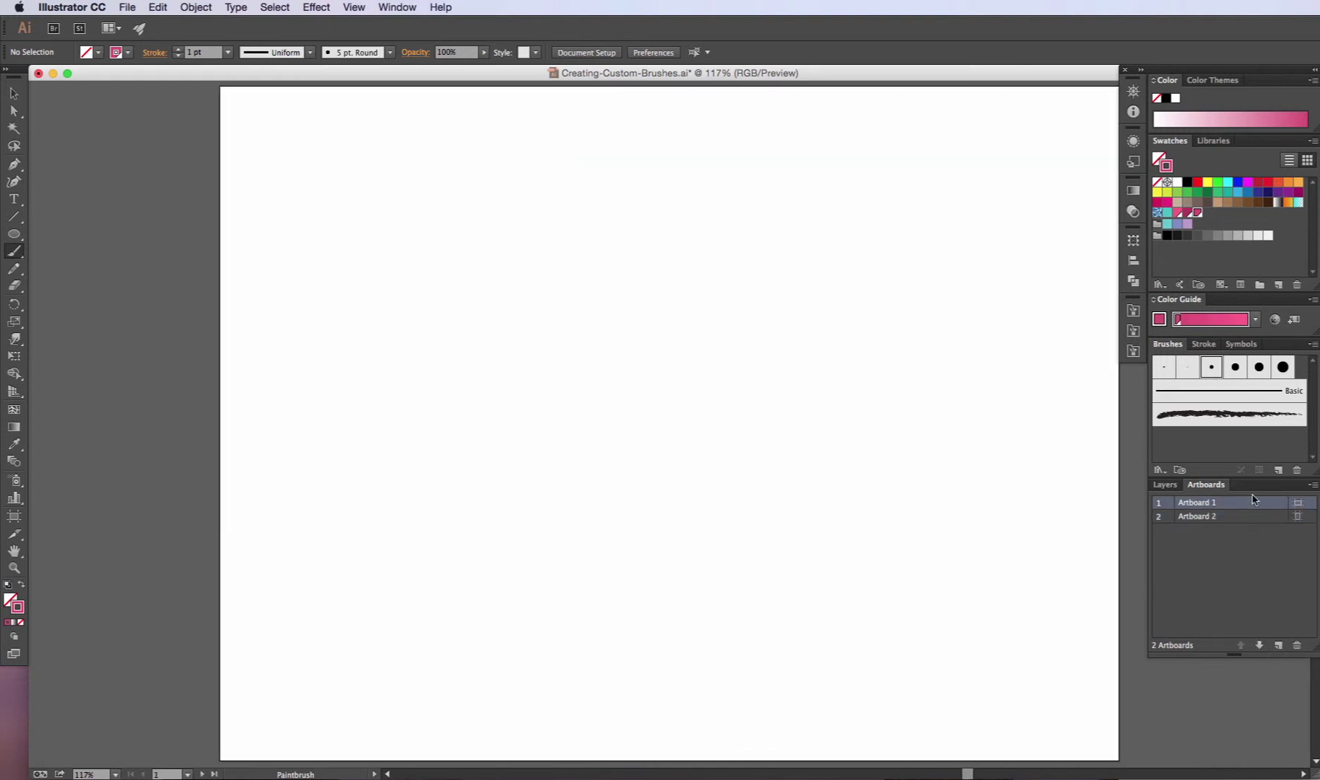
pyautogui.hscroll(3, 1038, 496)
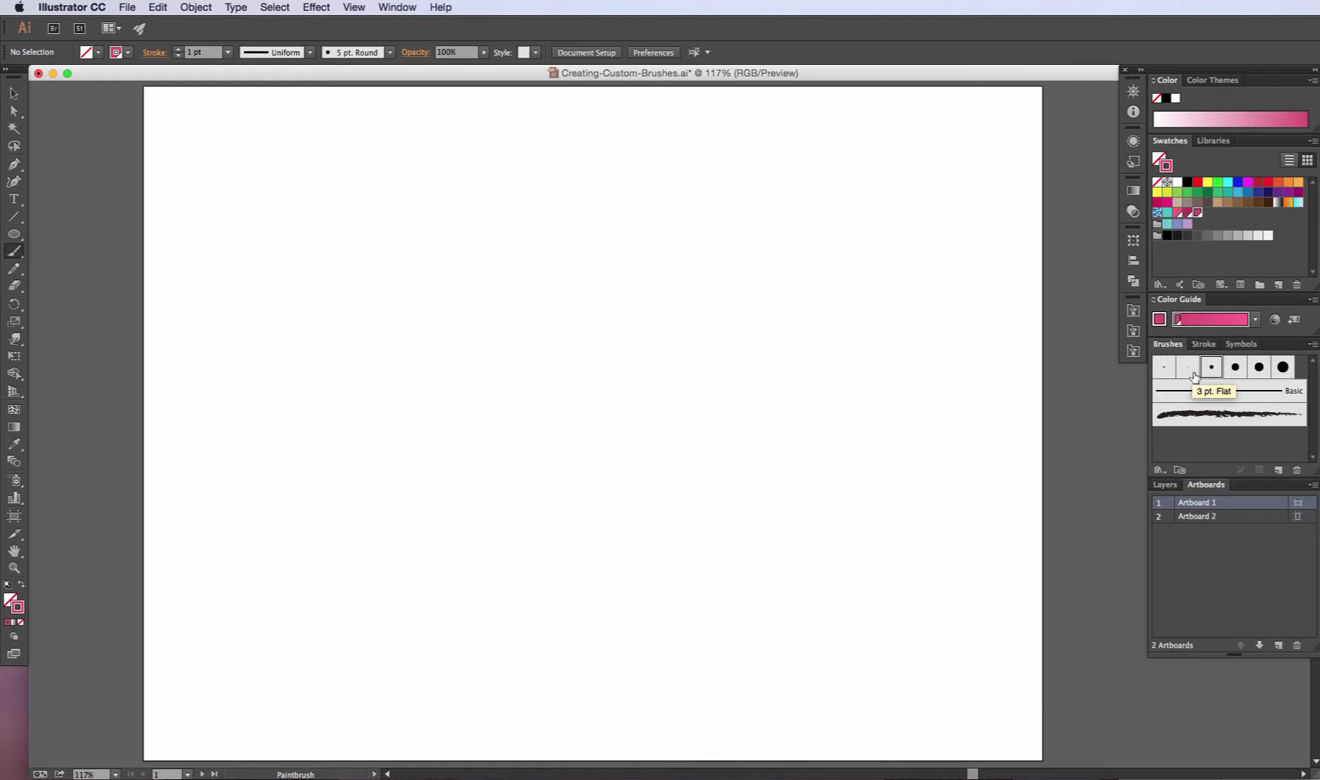
# - Look through the available brush definitions and variable width profiles for the Paintbrush
pyautogui.click(408, 7)
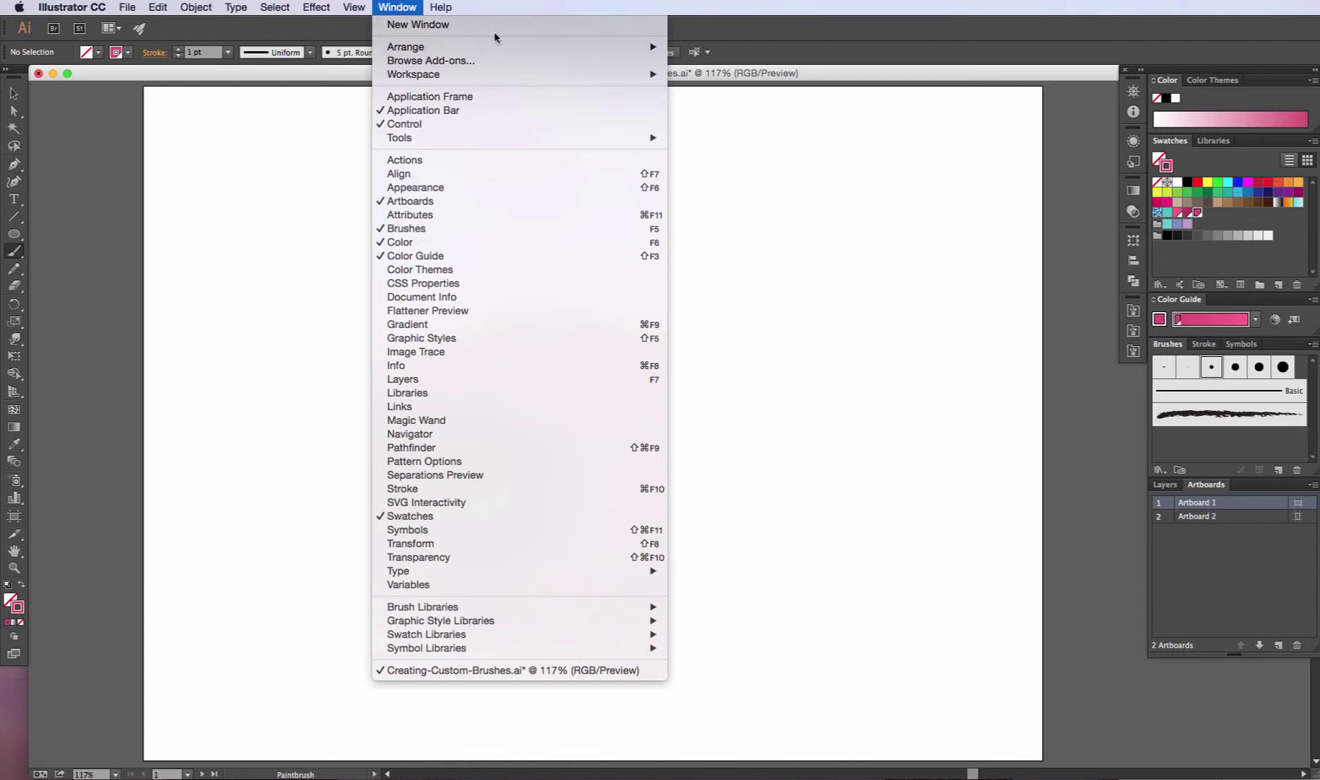
pyautogui.click(770, 49)
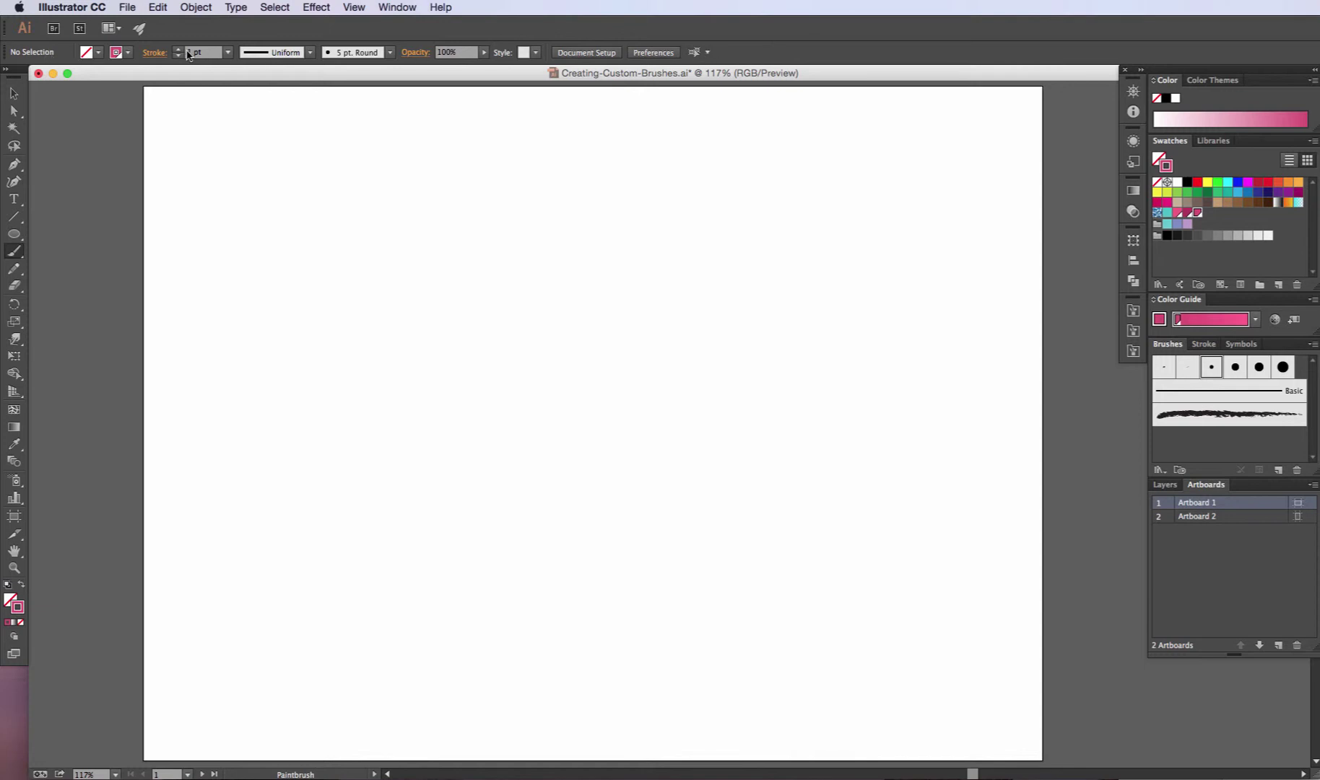
pyautogui.click(390, 53)
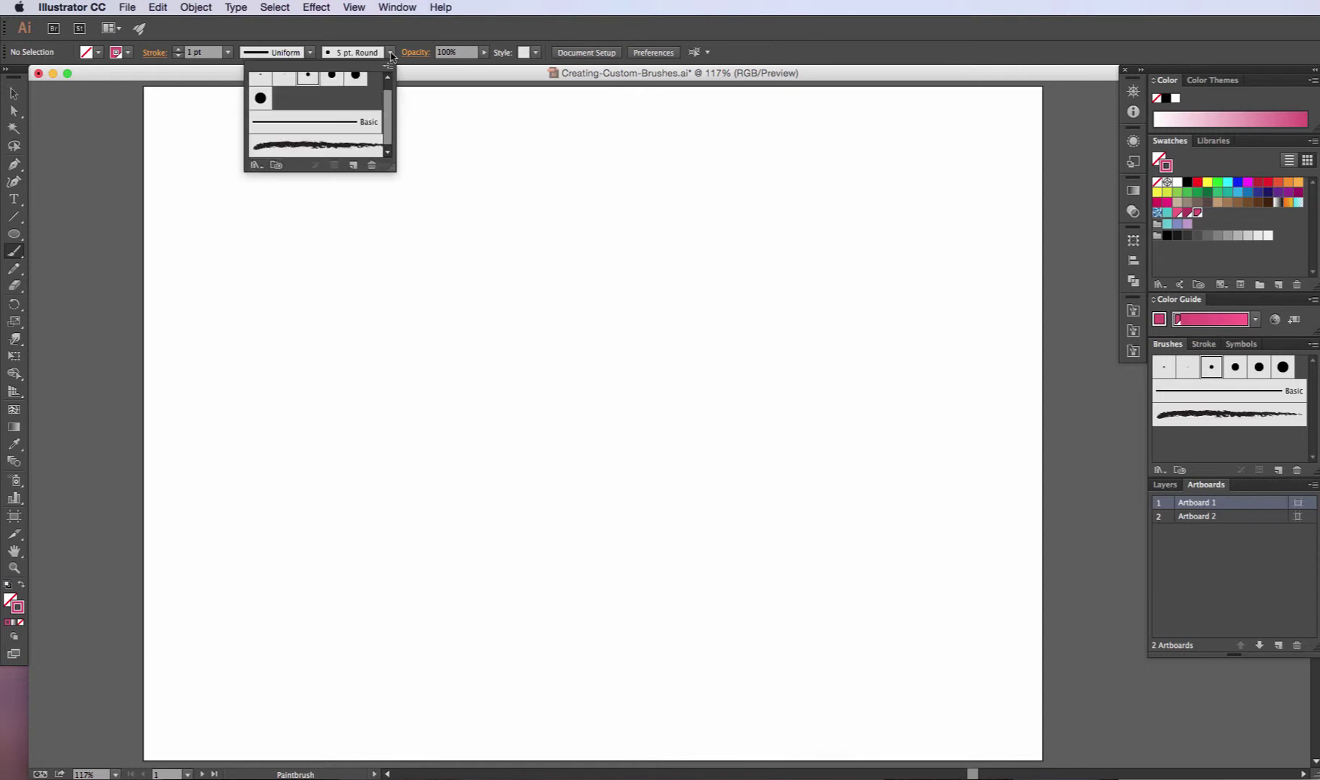
pyautogui.scroll(1, 387, 101)
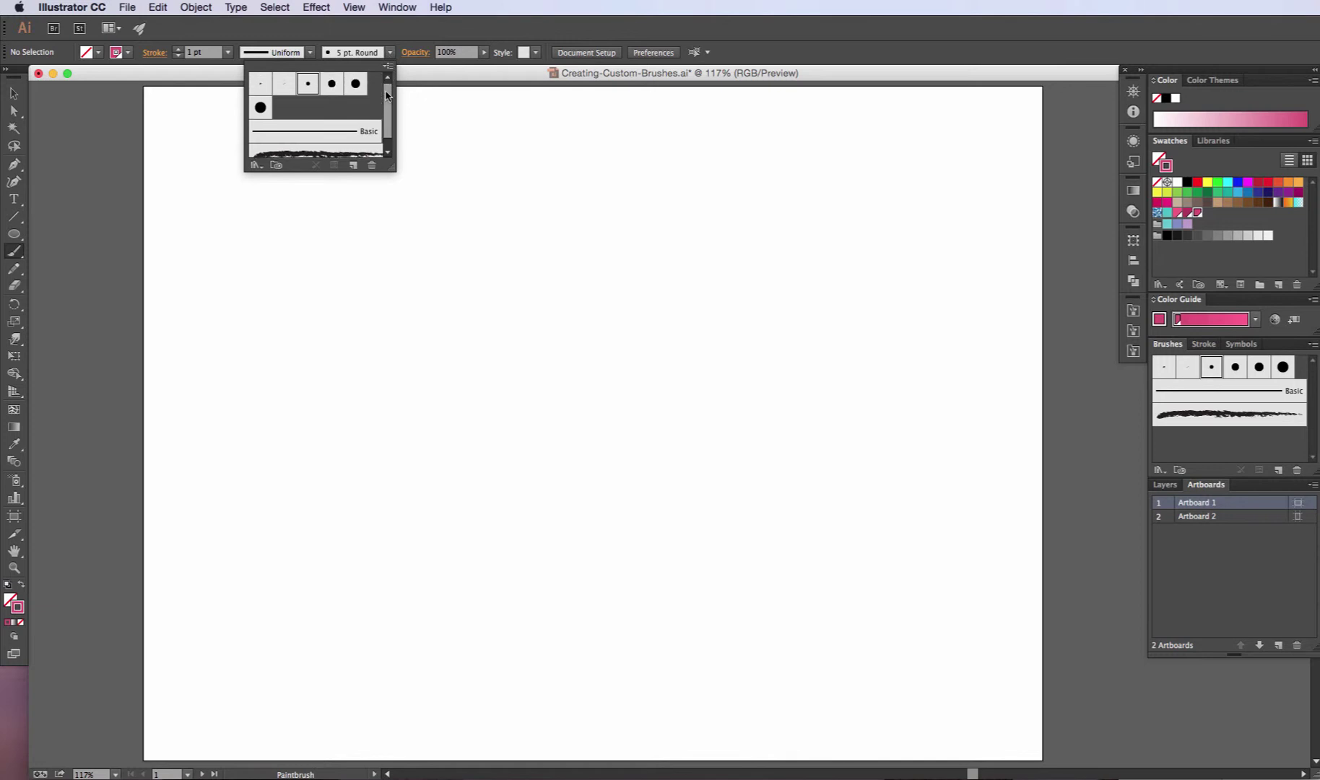
pyautogui.click(391, 53)
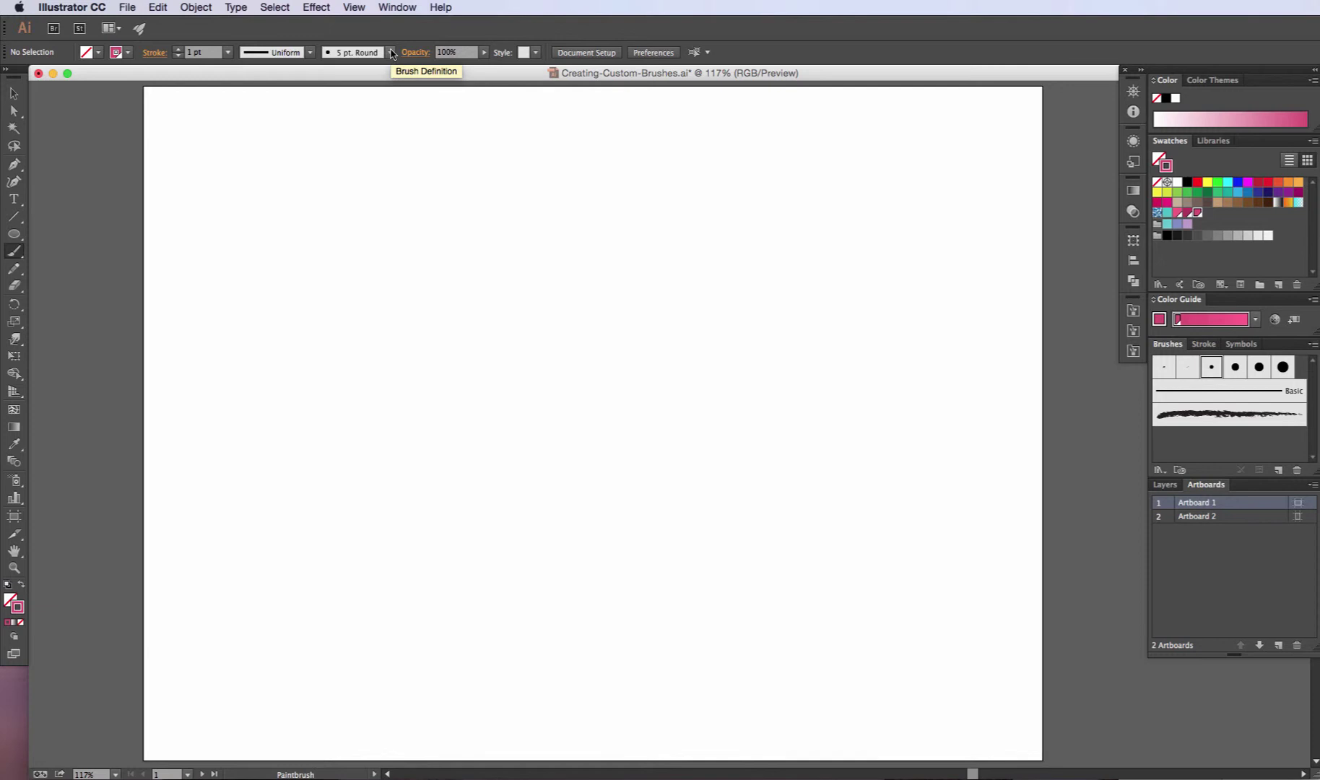
pyautogui.click(309, 53)
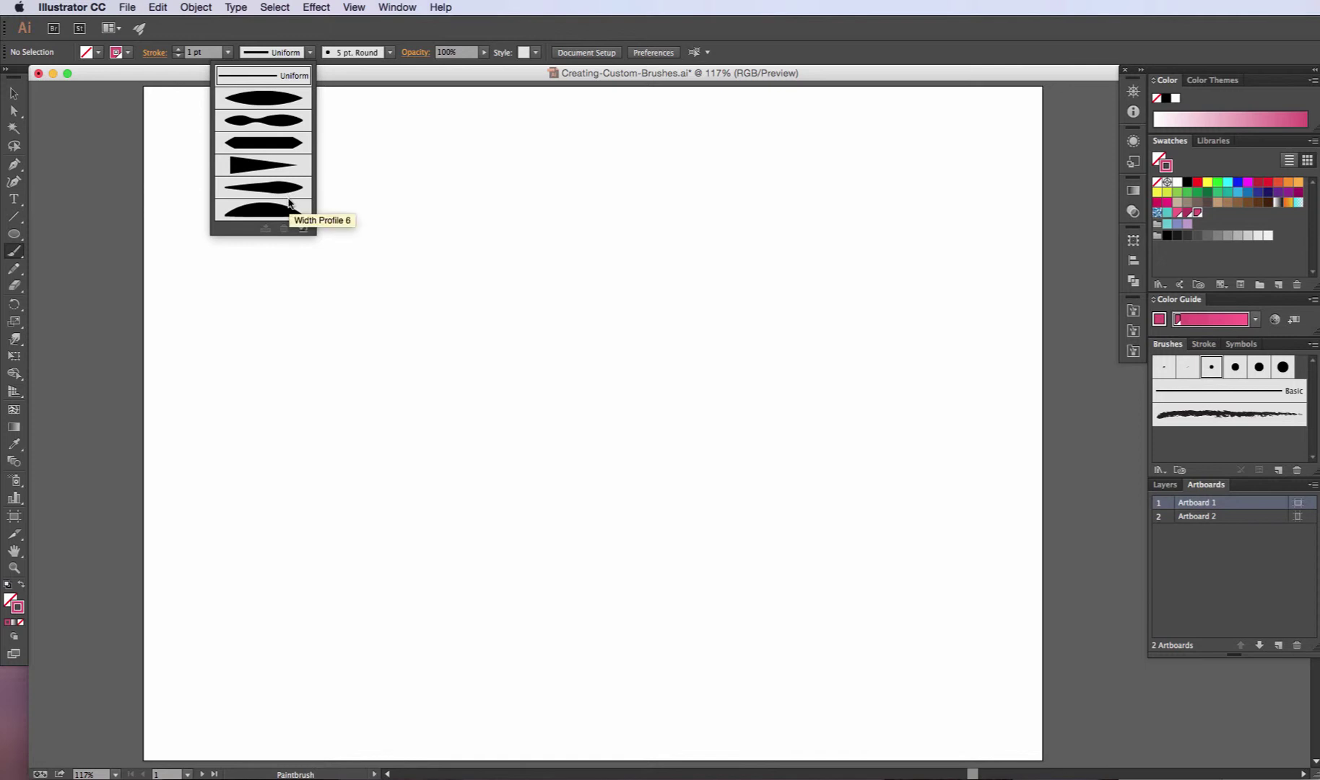
pyautogui.click(286, 23)
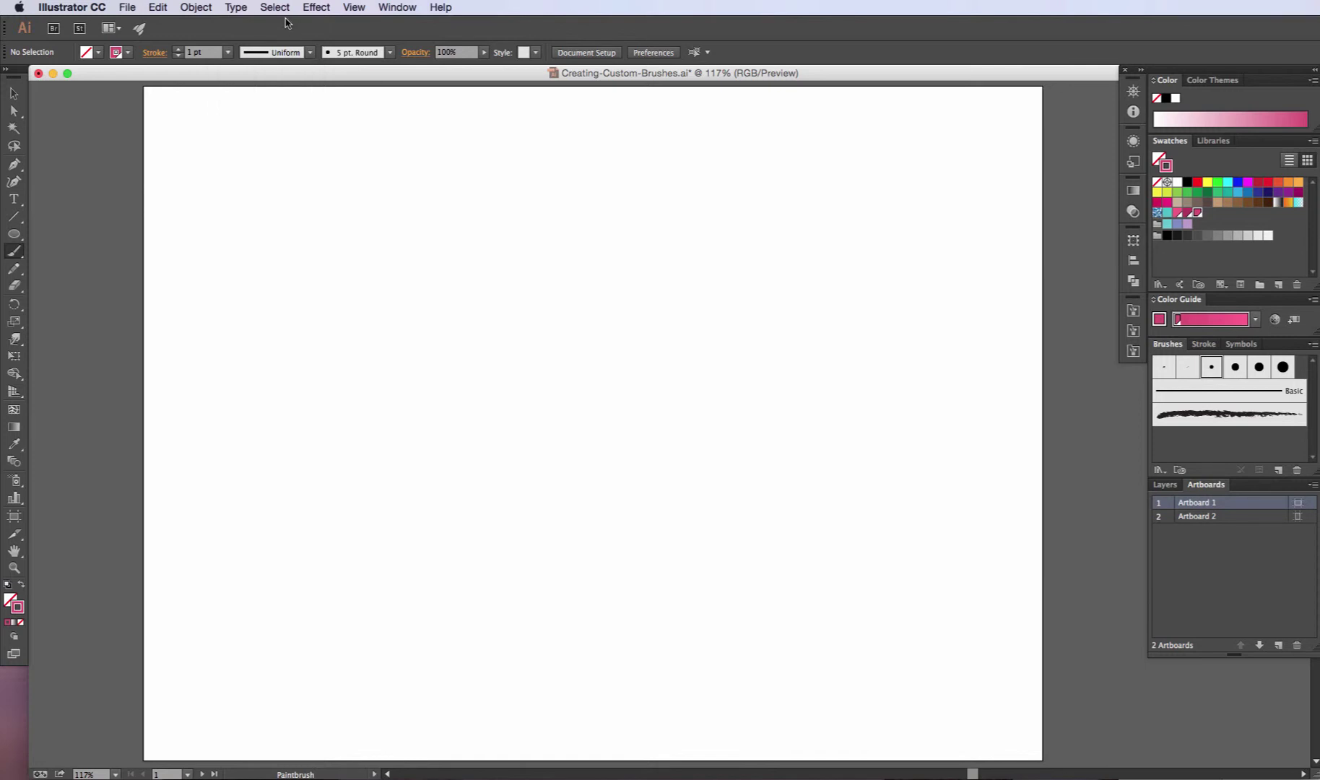
# - Paint an S-shaped test stroke with the 5 pt. Round brush, try a black fill on it, and delete it
pyautogui.moveTo(340, 164)
pyautogui.mouseDown()
pyautogui.moveTo(313, 187)
pyautogui.moveTo(363, 287)
pyautogui.moveTo(483, 283)
pyautogui.moveTo(612, 369)
pyautogui.moveTo(579, 486)
pyautogui.moveTo(473, 544)
pyautogui.mouseUp()
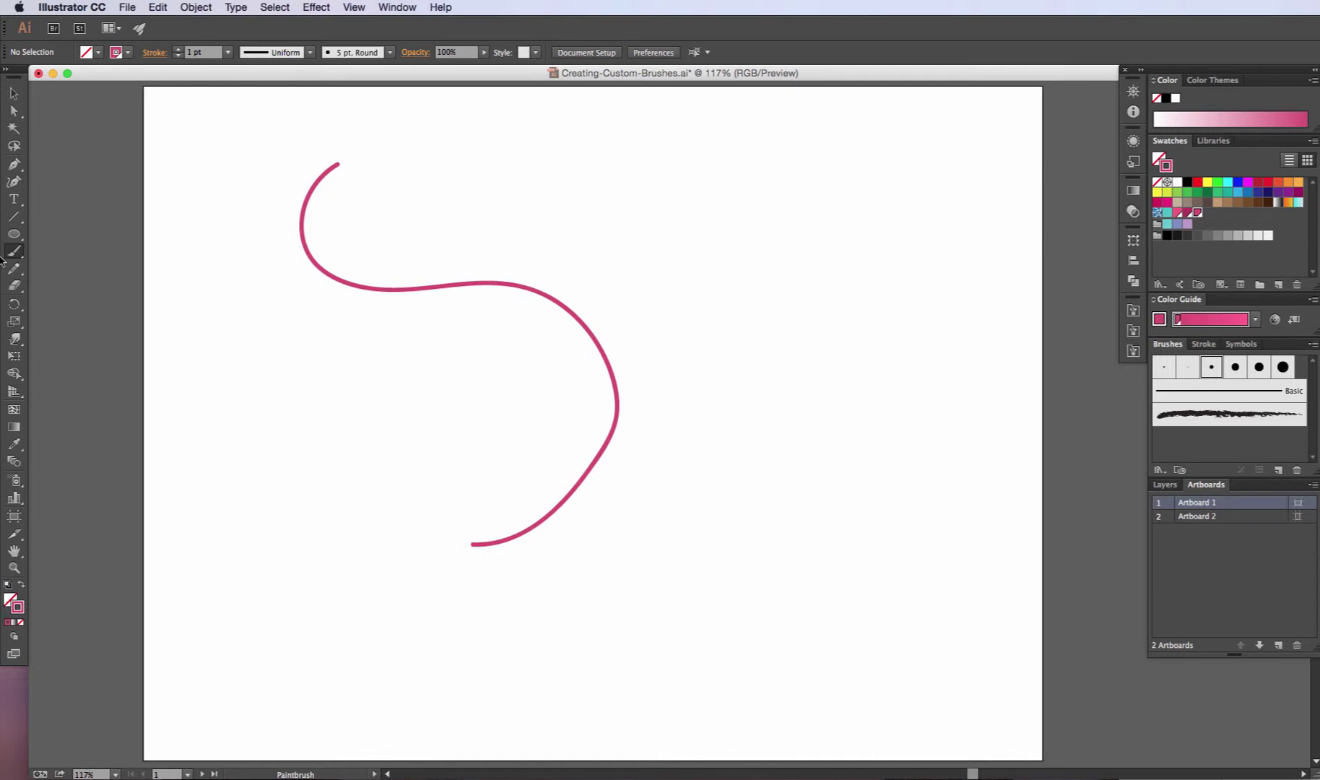
pyautogui.click(14, 94)
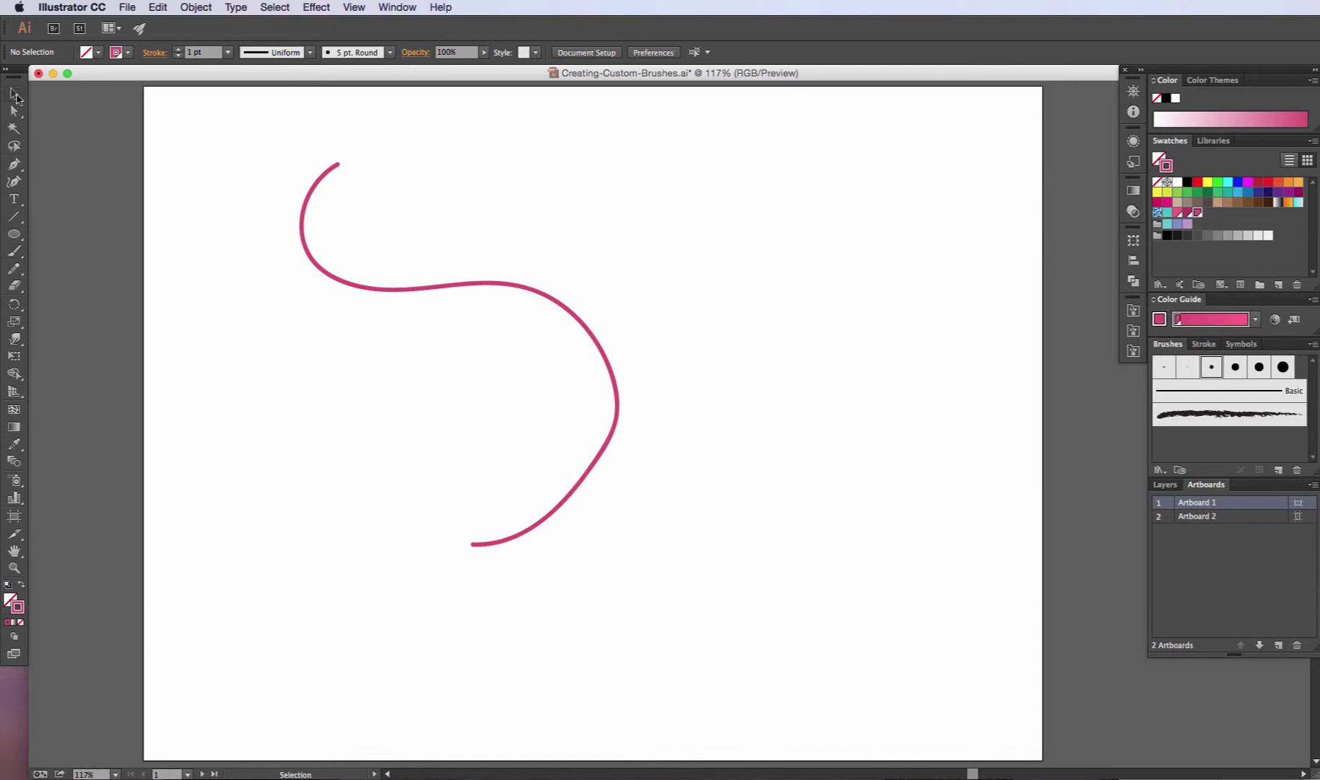
pyautogui.click(325, 173)
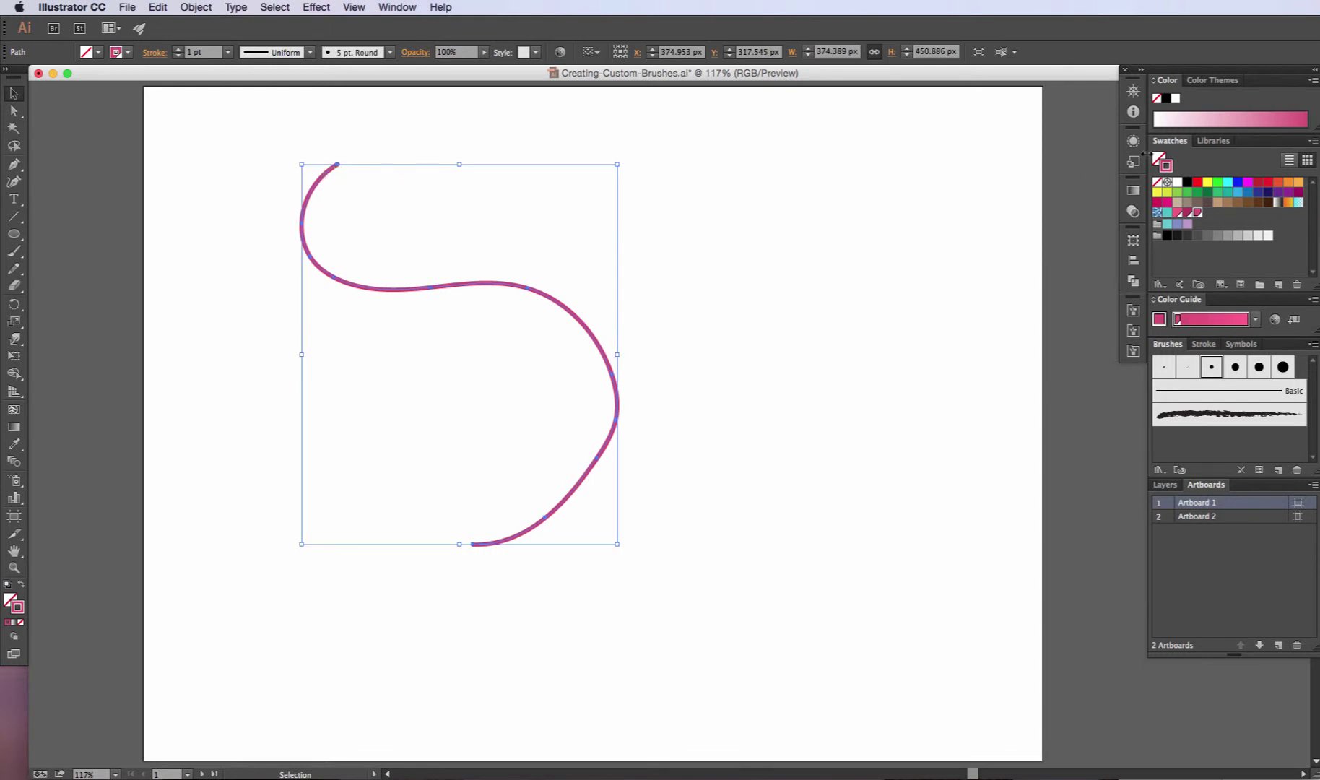
pyautogui.click(1187, 182)
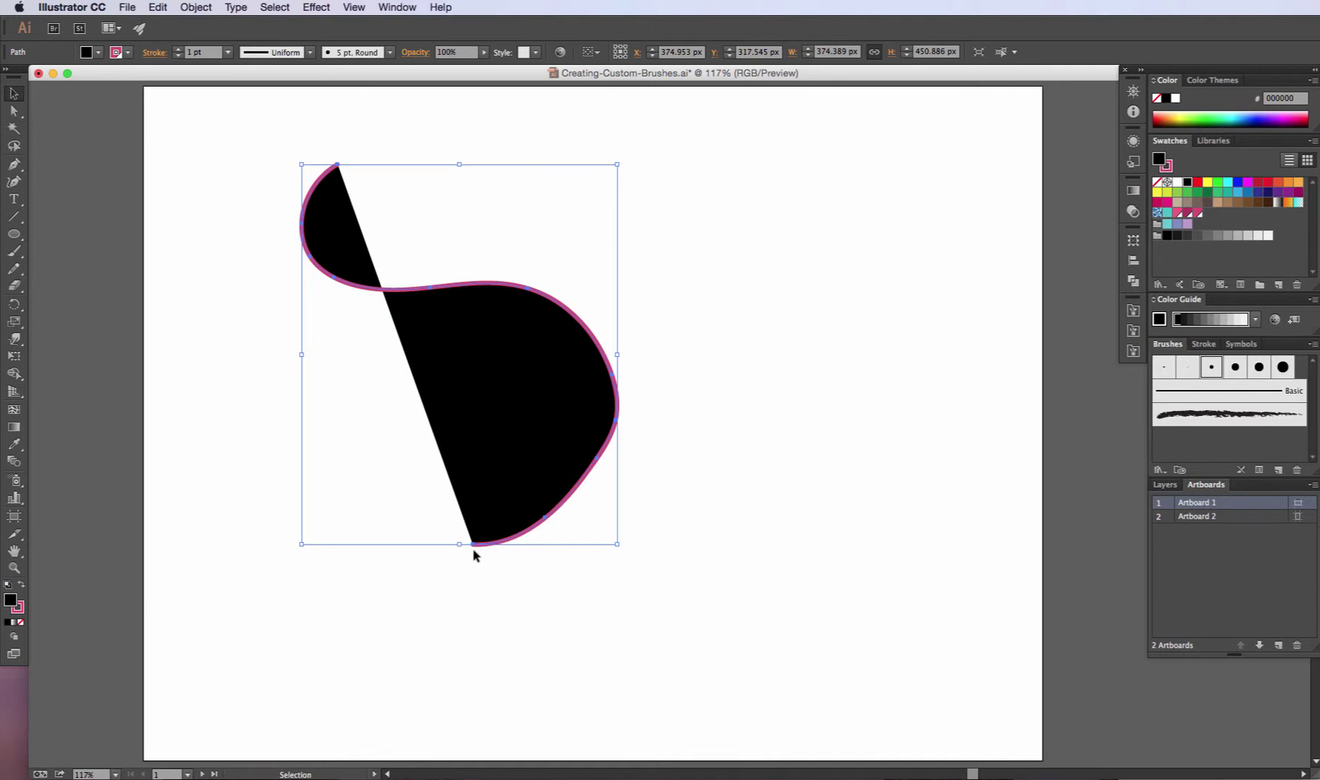
pyautogui.press('Delete')
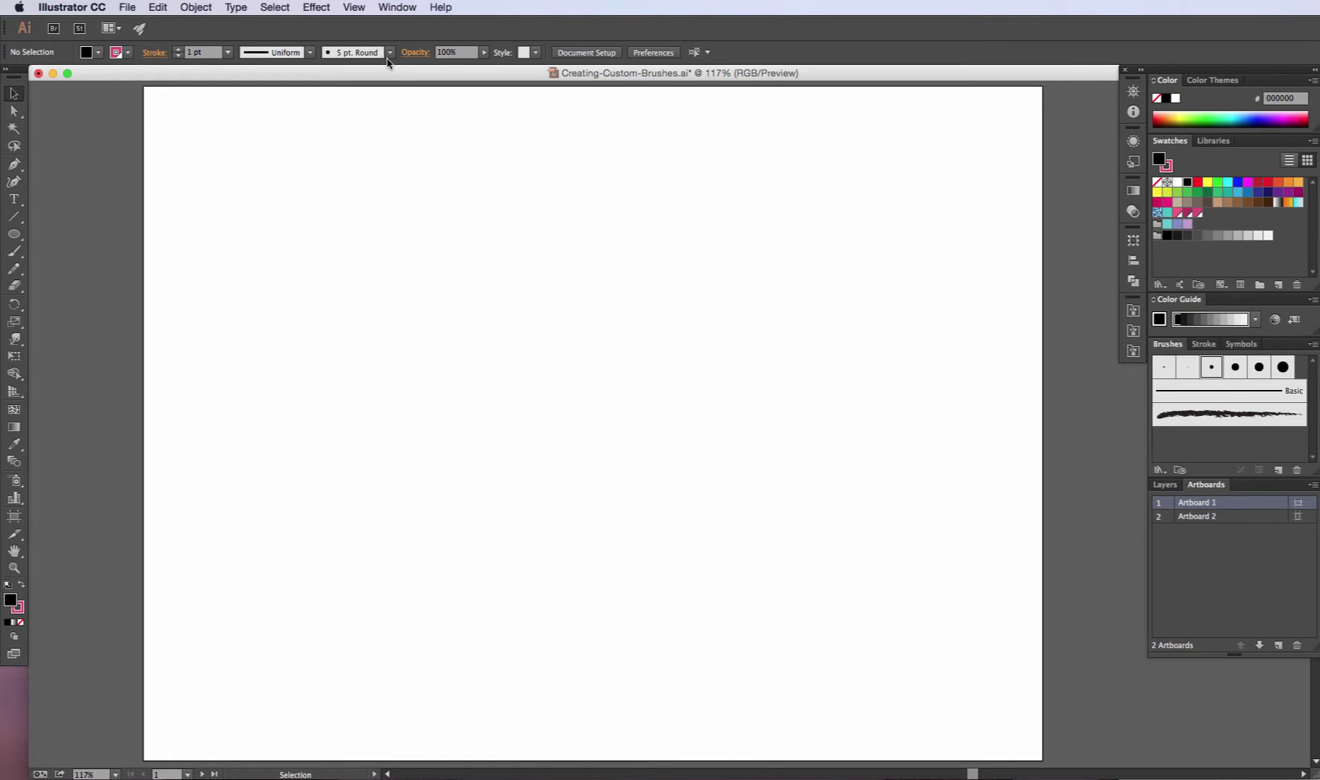
# - Paint a second, shorter curved test stroke without a fill using the Paintbrush, and delete it
pyautogui.click(16, 216)
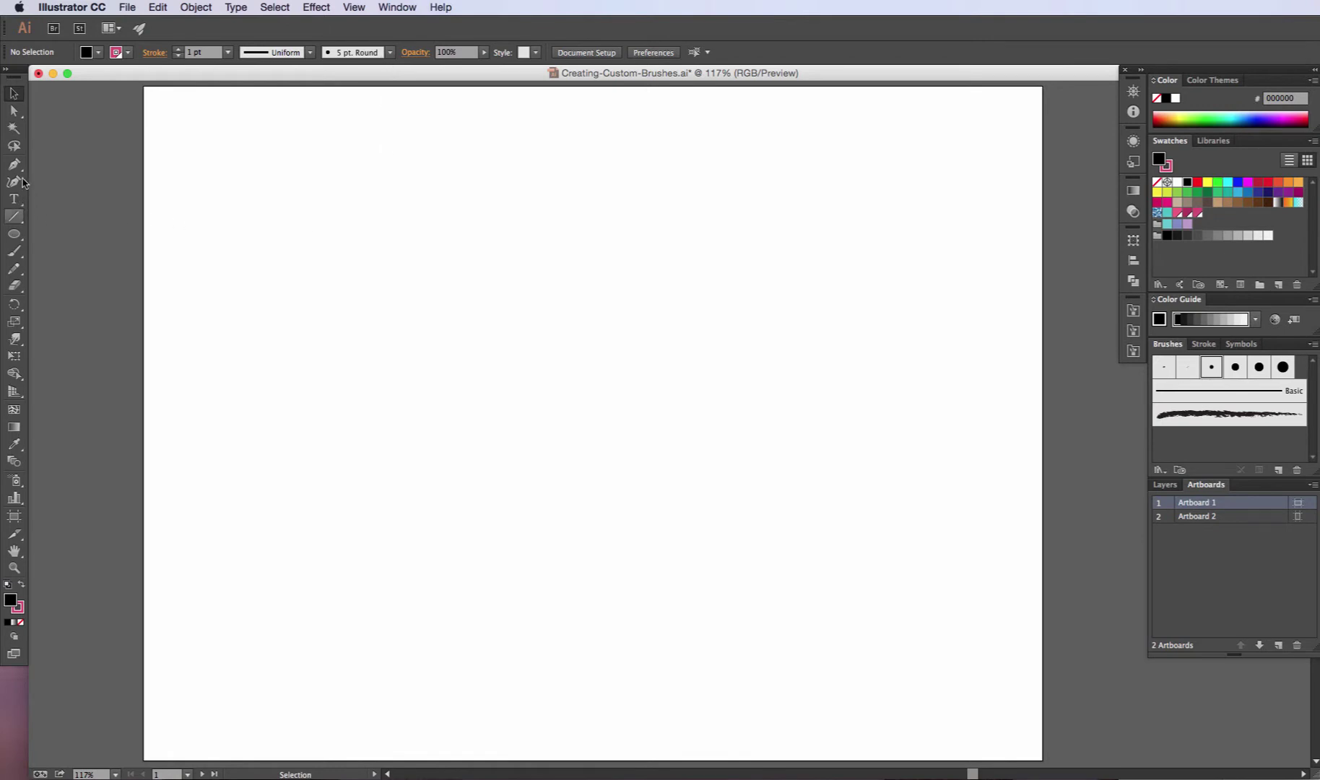
pyautogui.click(15, 251)
pyautogui.moveTo(290, 246)
pyautogui.mouseDown()
pyautogui.moveTo(469, 308)
pyautogui.moveTo(517, 487)
pyautogui.mouseUp()
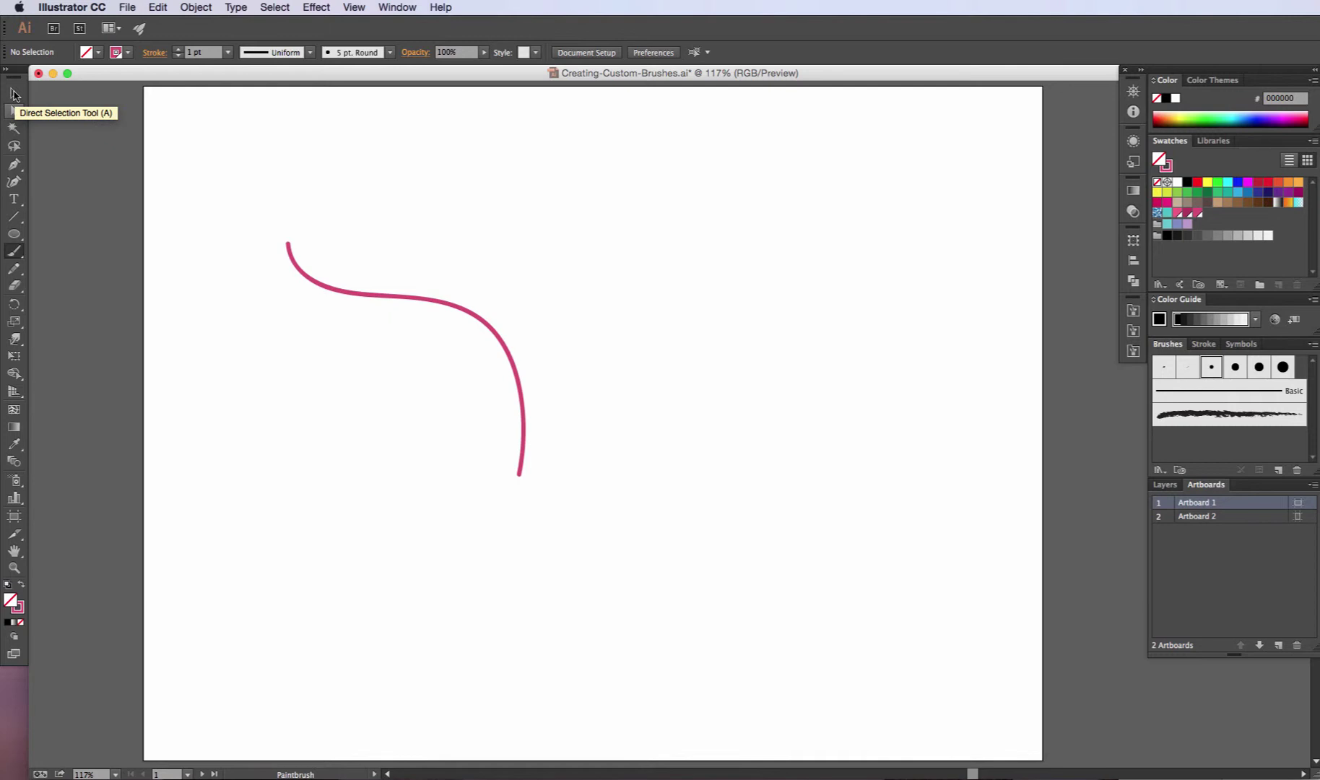
pyautogui.click(13, 94)
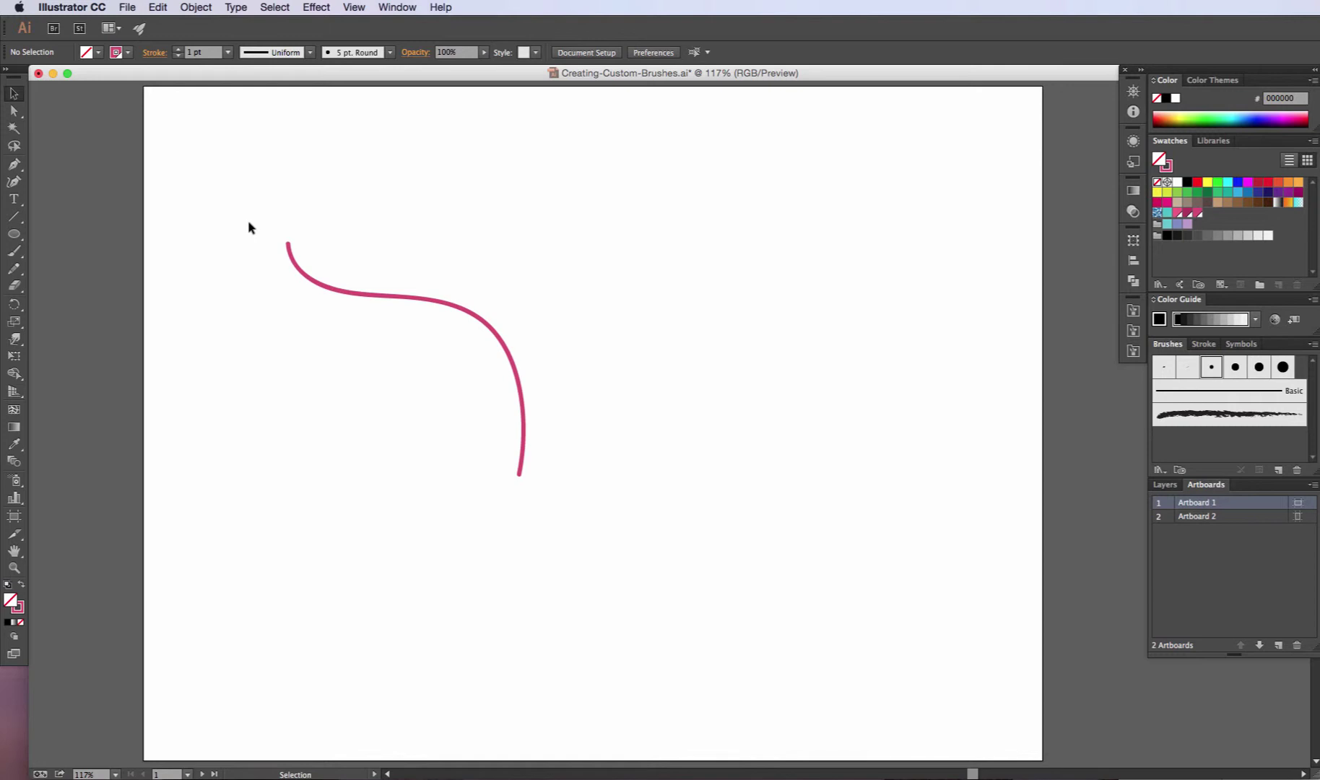
pyautogui.click(288, 244)
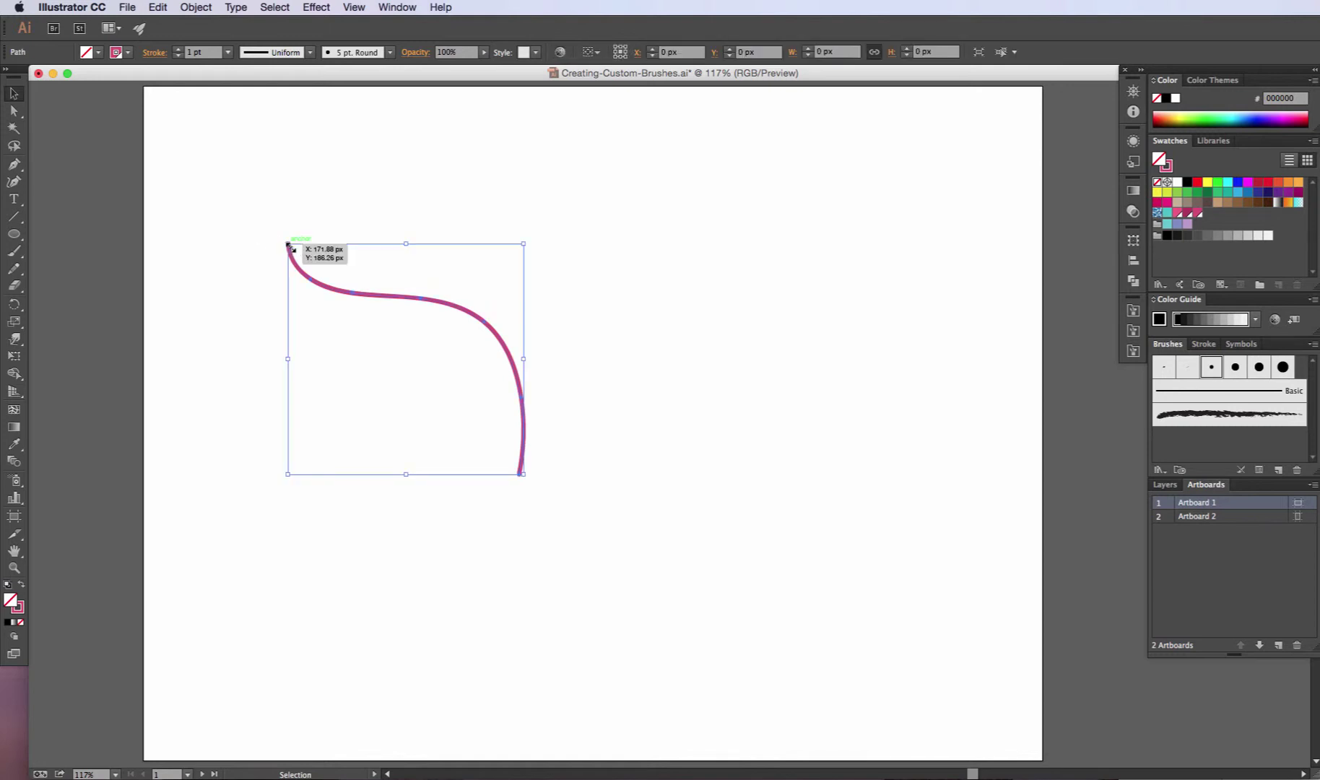
pyautogui.press('Delete')
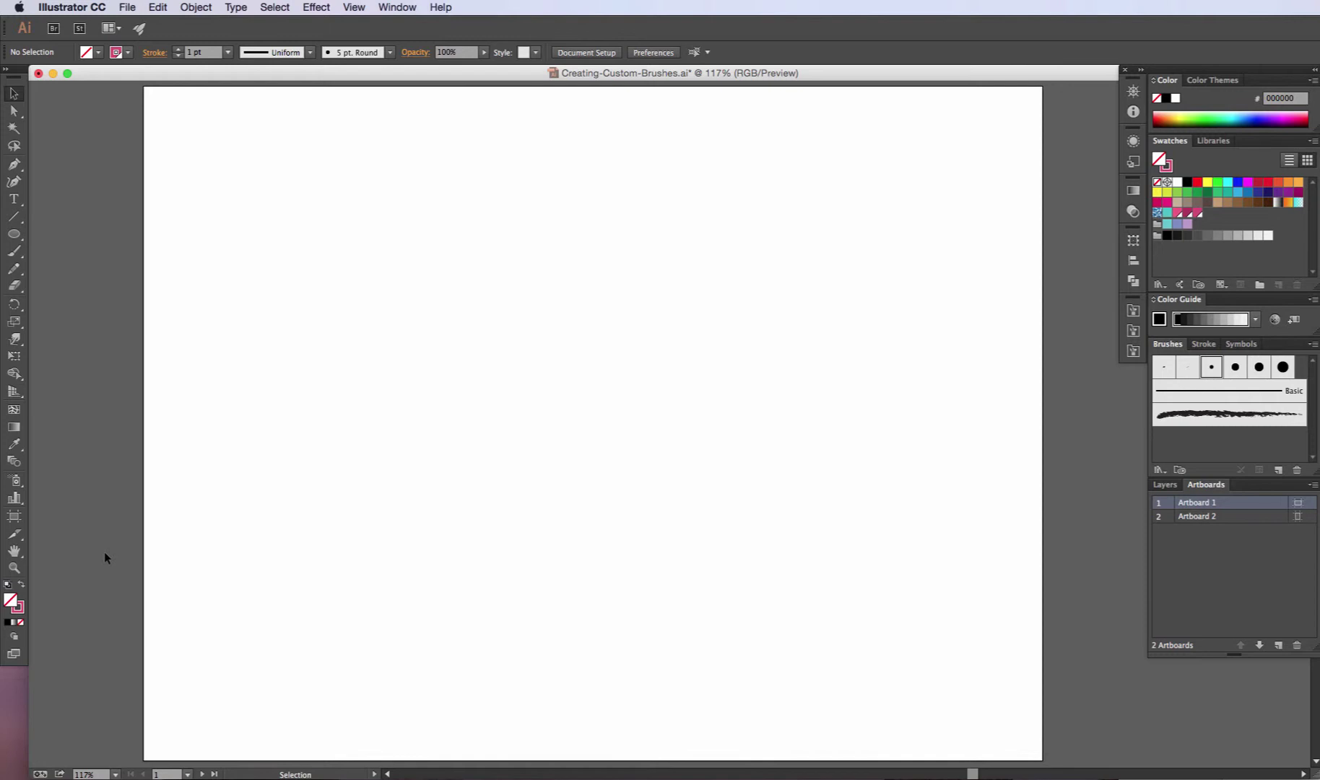
# - Set the fill colour to black and the stroke to None
pyautogui.click(1187, 183)
pyautogui.click(1168, 166)
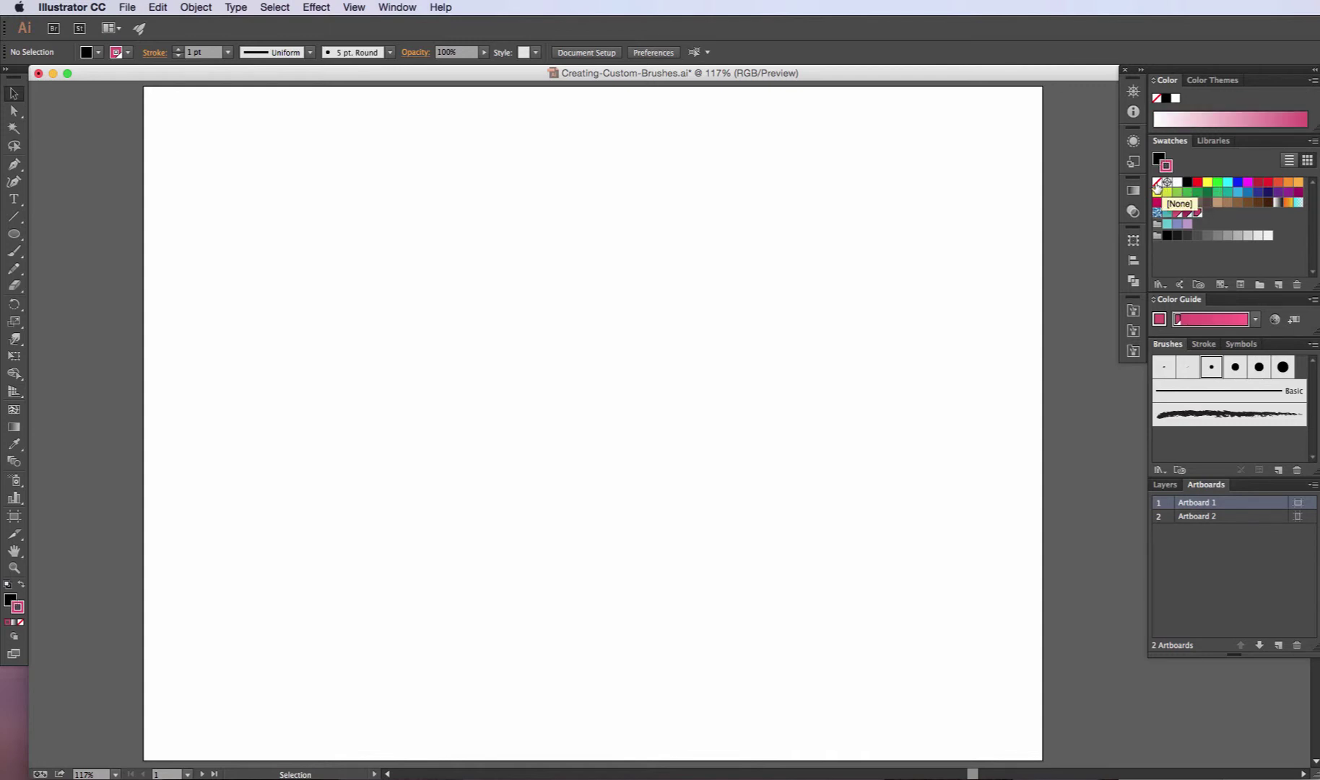
pyautogui.click(1157, 181)
pyautogui.click(1158, 158)
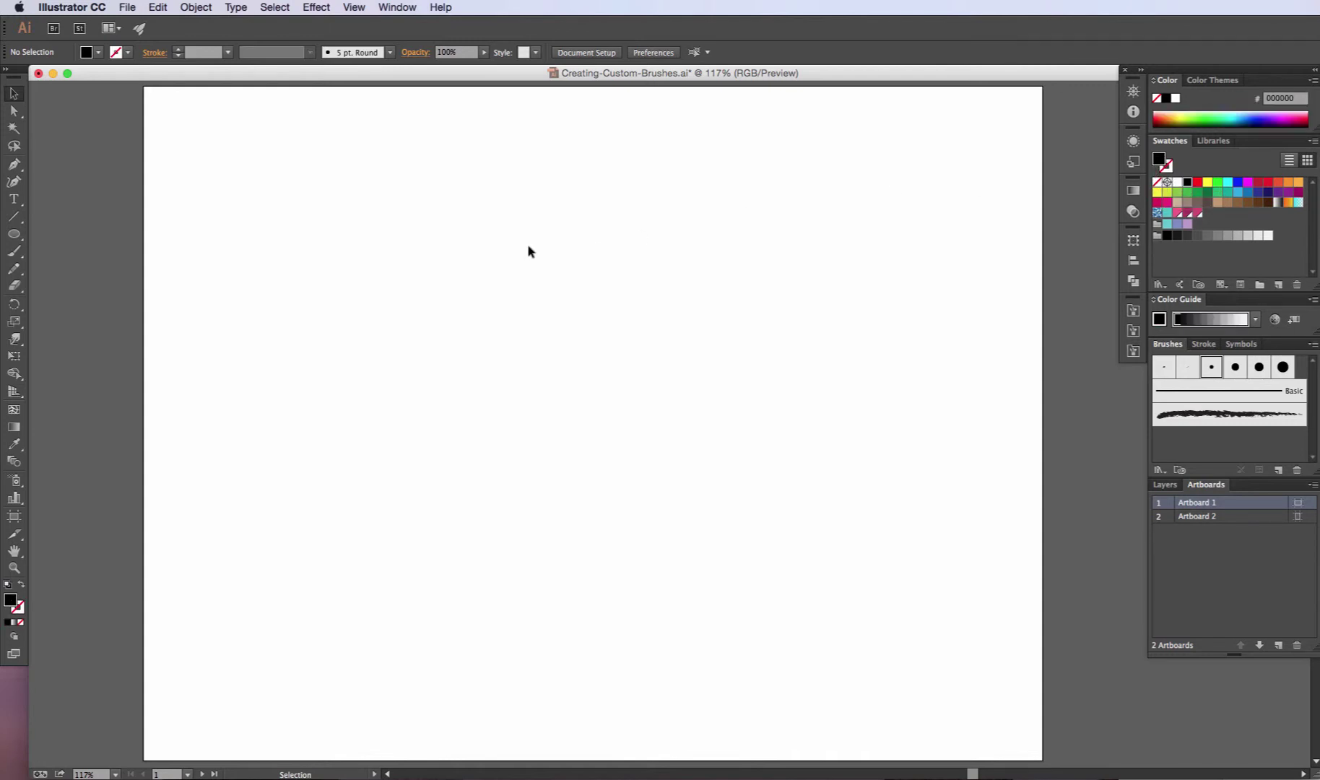
# - Draw a thin horizontal ellipse about 303 px wide and 6 px high in the upper part of Artboard 1
pyautogui.click(13, 236)
pyautogui.moveTo(13, 236); pyautogui.dragTo(81, 267)
pyautogui.moveTo(481, 255)
pyautogui.mouseDown()
pyautogui.moveTo(731, 264)
pyautogui.moveTo(716, 256)
pyautogui.mouseUp()
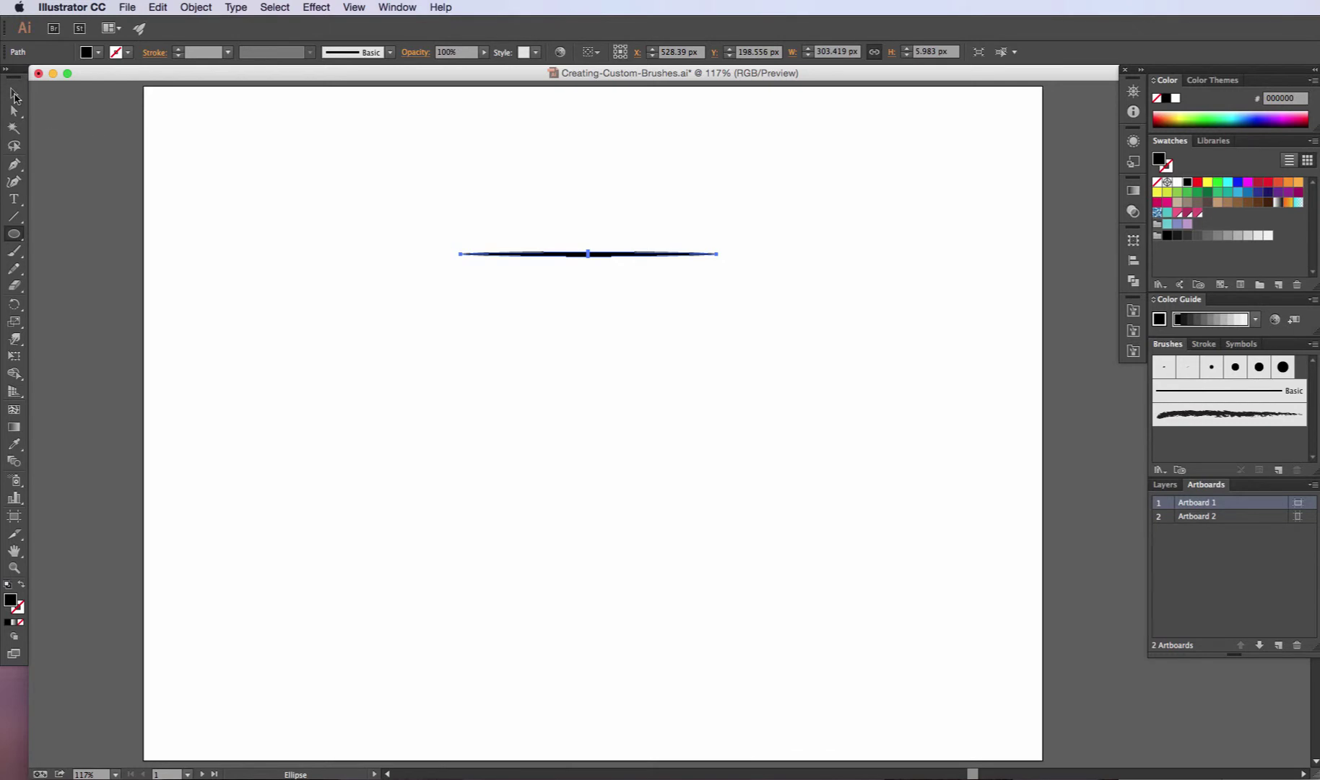
pyautogui.click(13, 95)
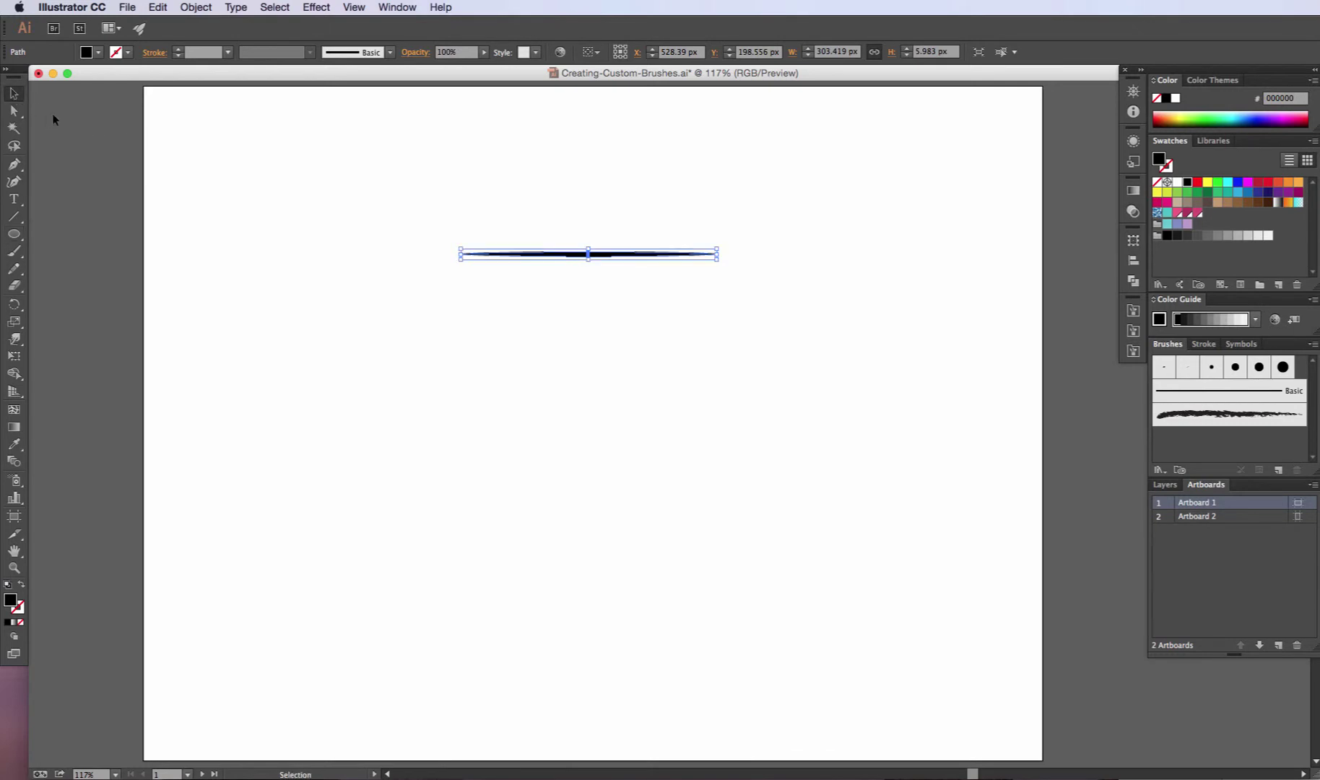
# - Convert the anchor points at both ends of the thin ellipse to corner points, giving it sharp tips
pyautogui.press('super+equal')
pyautogui.press('super+equal')
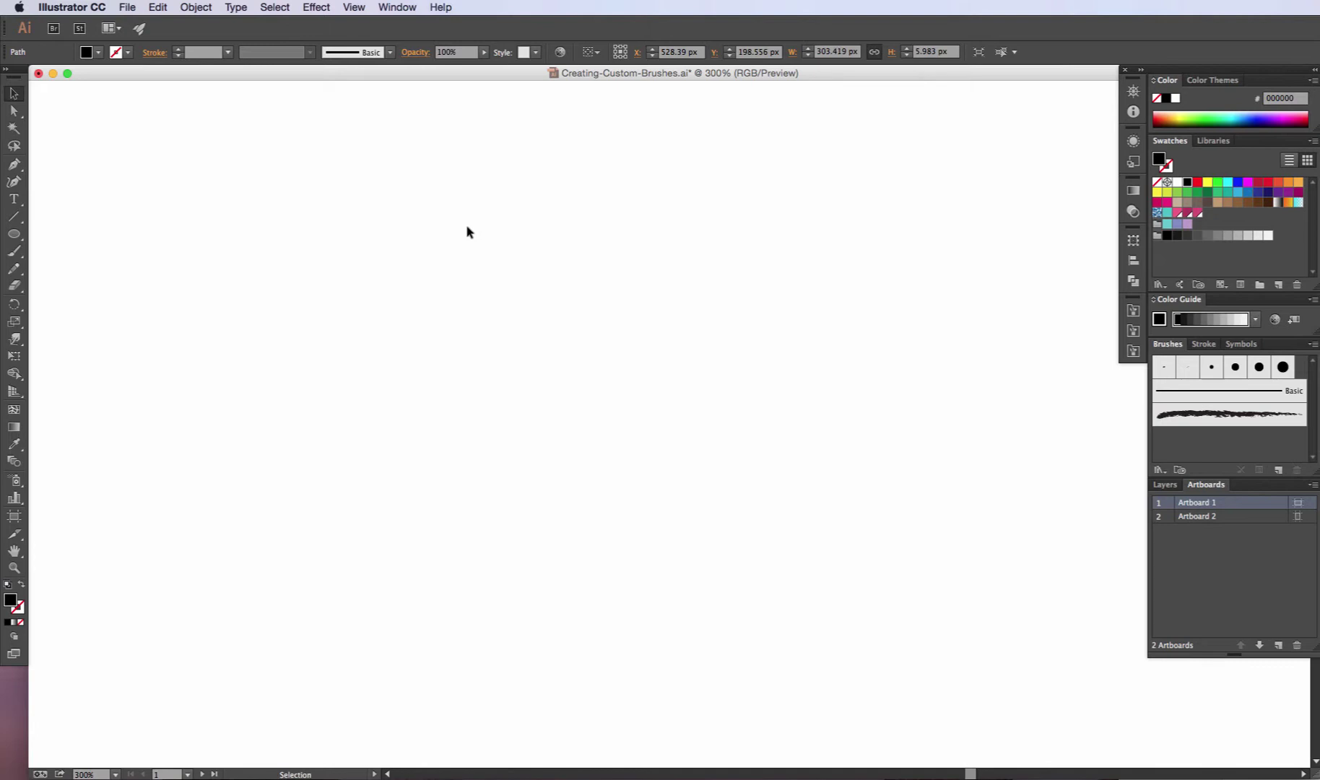
pyautogui.scroll(5, 484, 249)
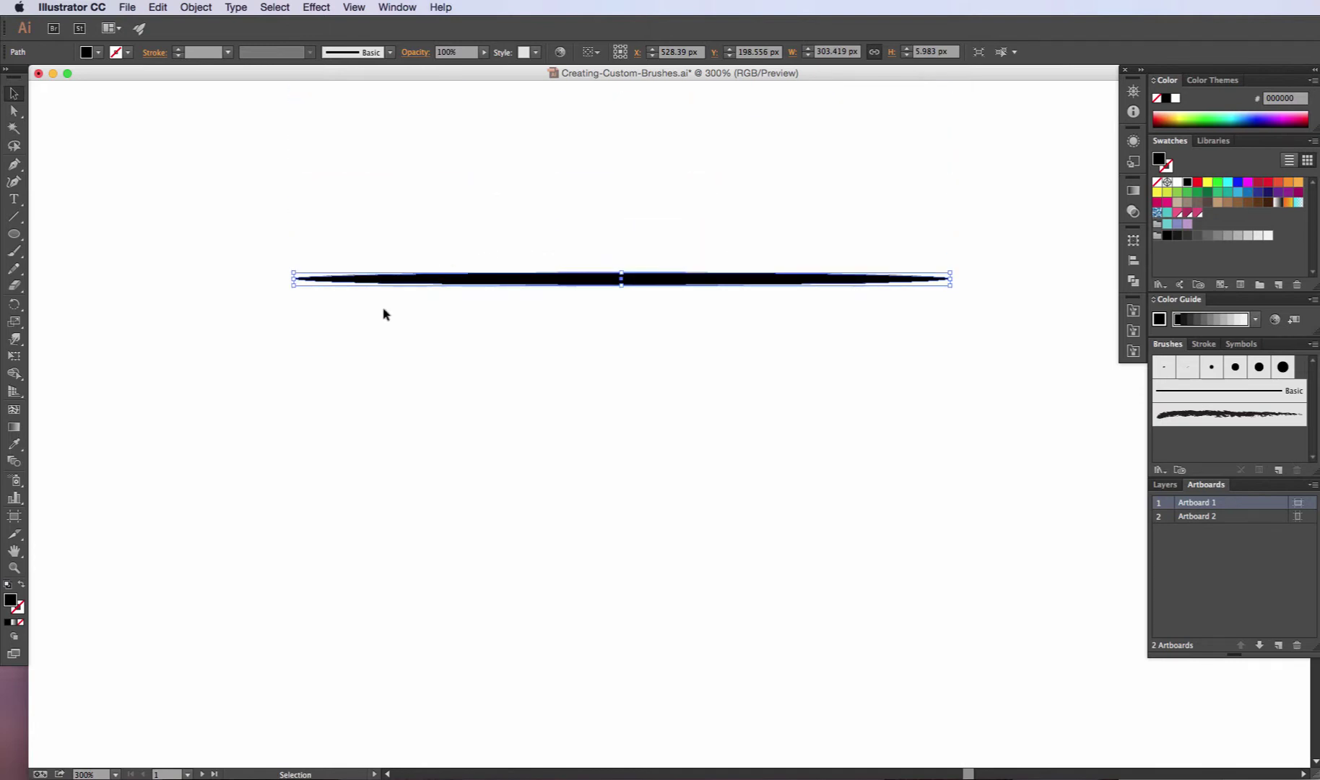
pyautogui.click(388, 6)
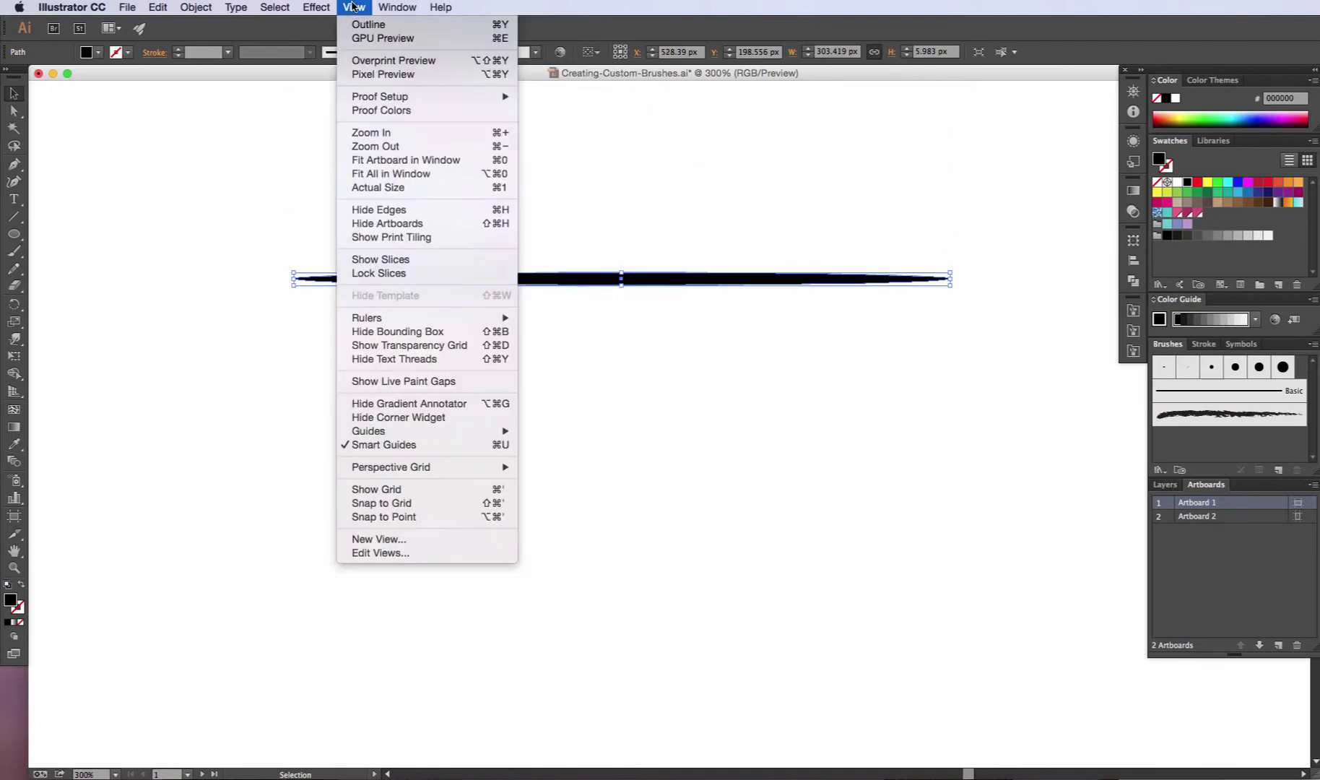
pyautogui.click(353, 6)
pyautogui.click(300, 188)
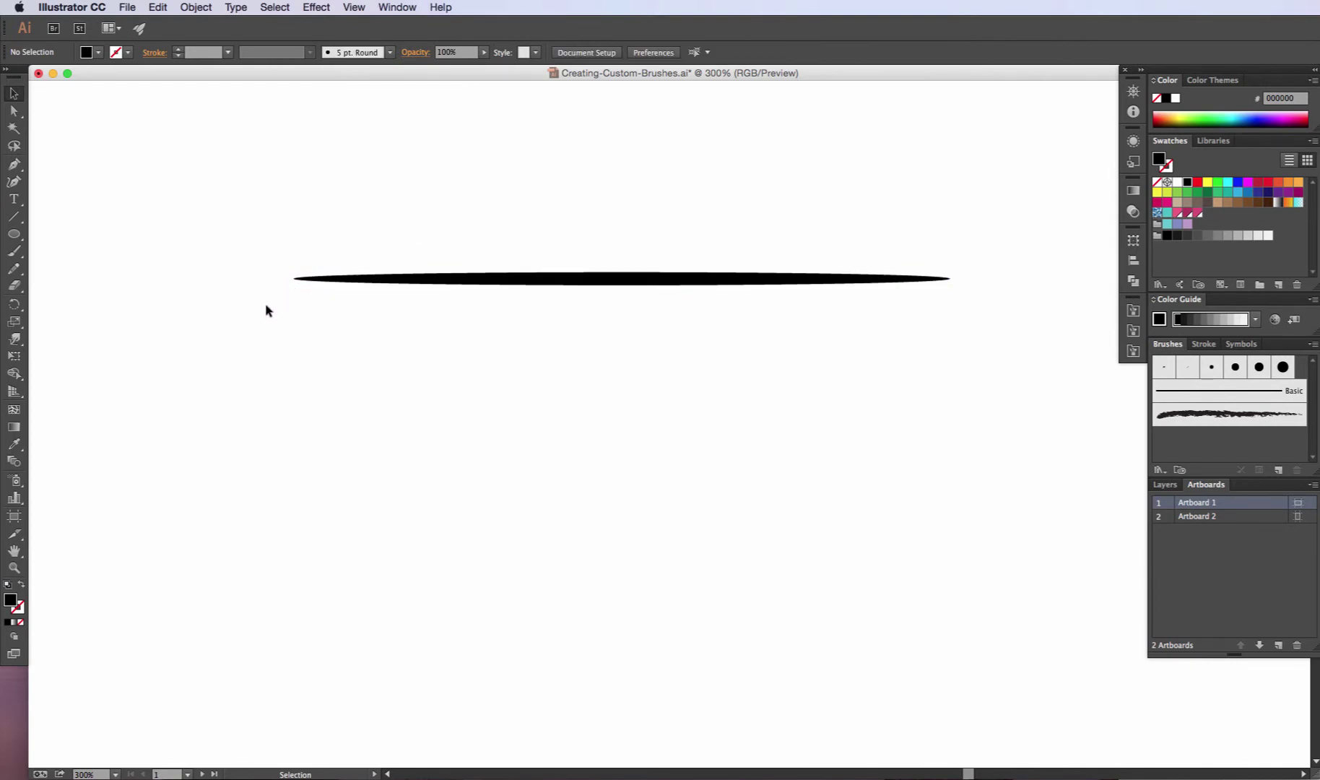
pyautogui.click(13, 113)
pyautogui.click(292, 279)
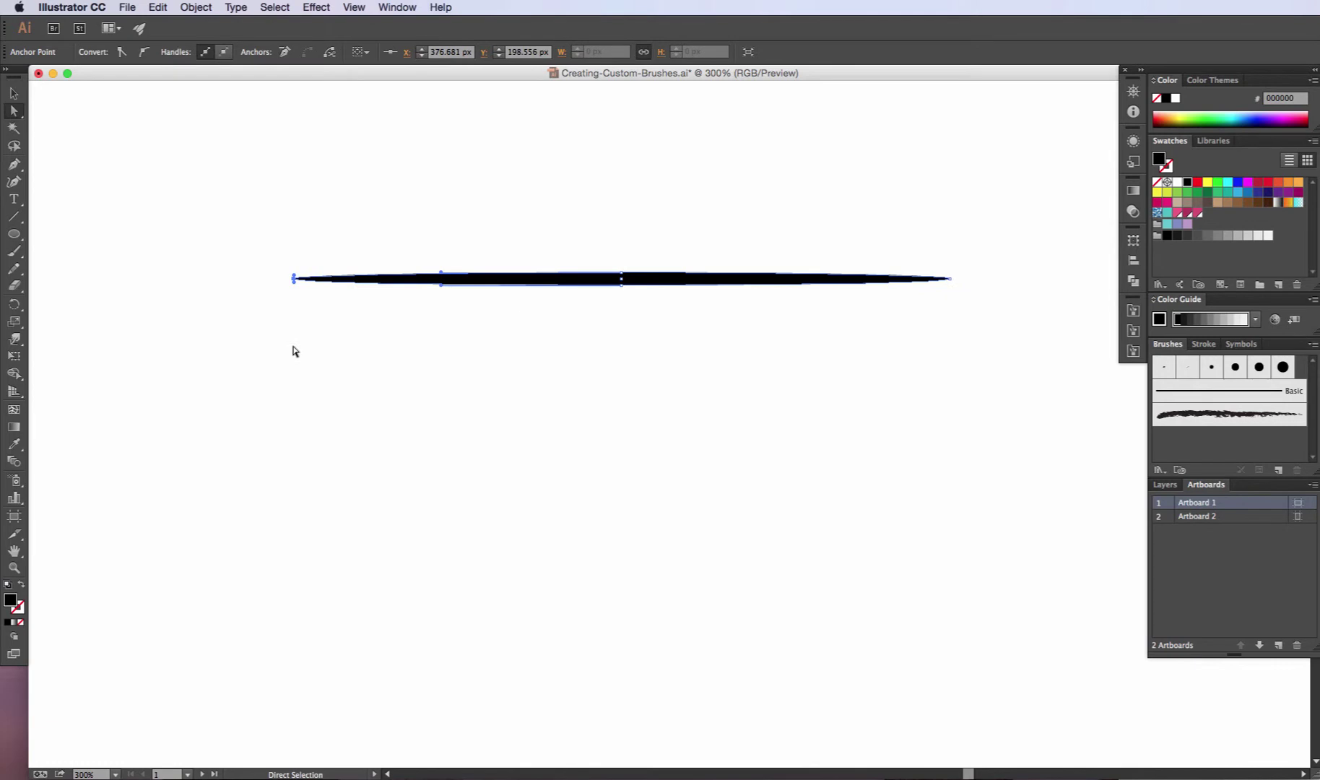
pyautogui.keyDown('shift'); pyautogui.click(950, 280); pyautogui.keyUp('shift')
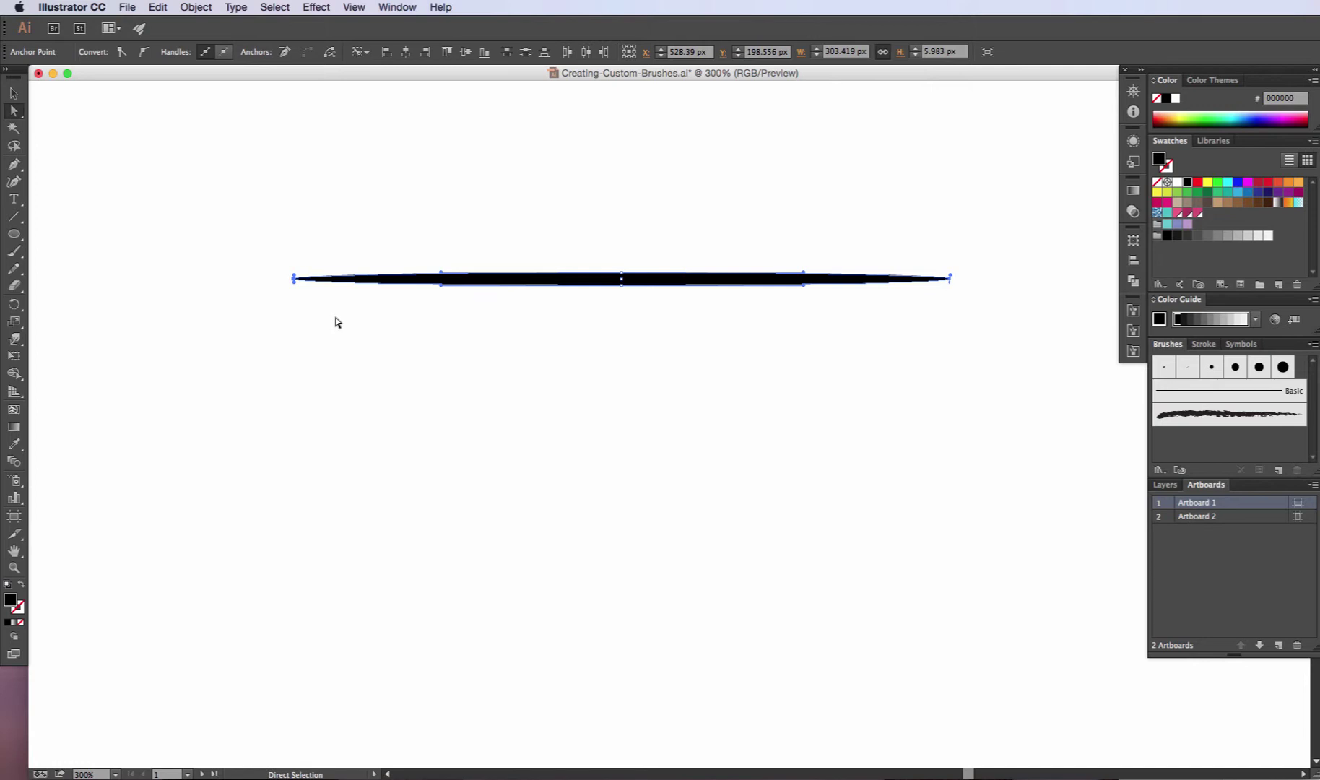
pyautogui.click(121, 52)
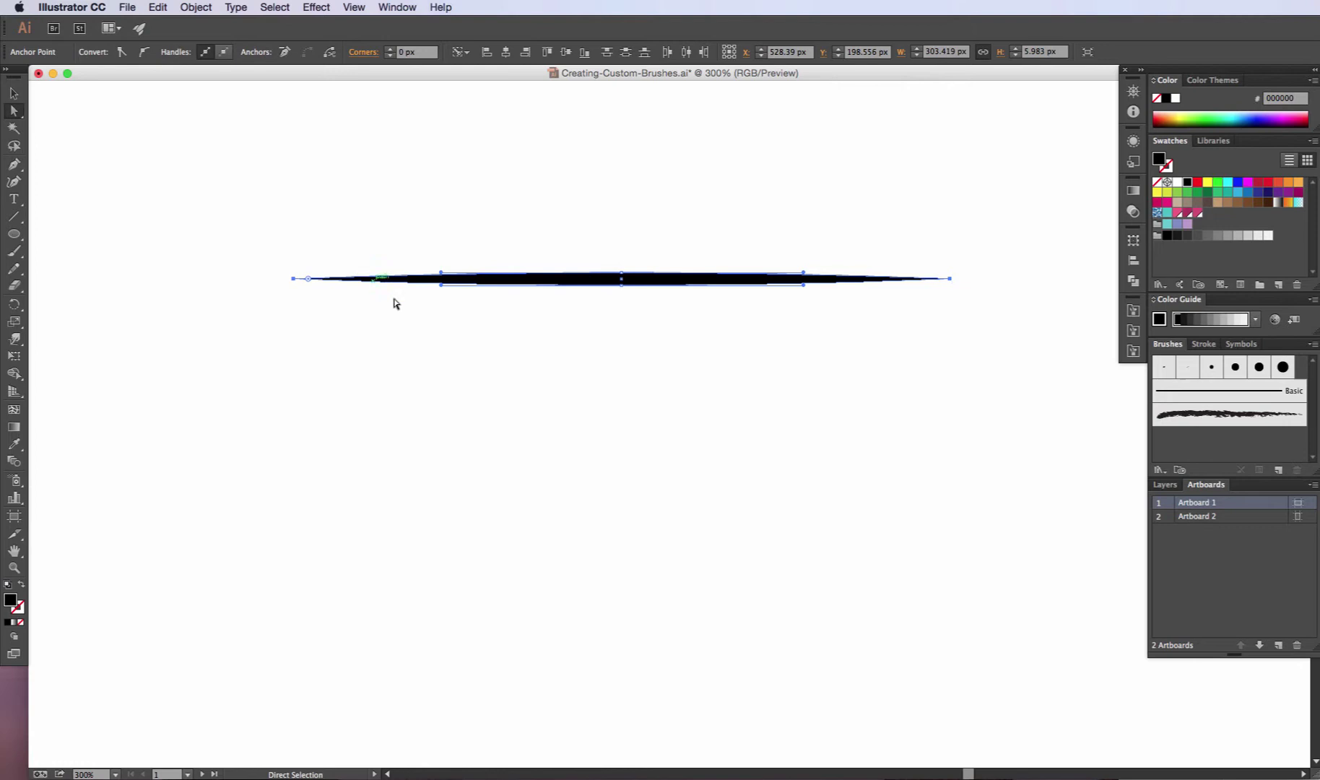
pyautogui.click(434, 318)
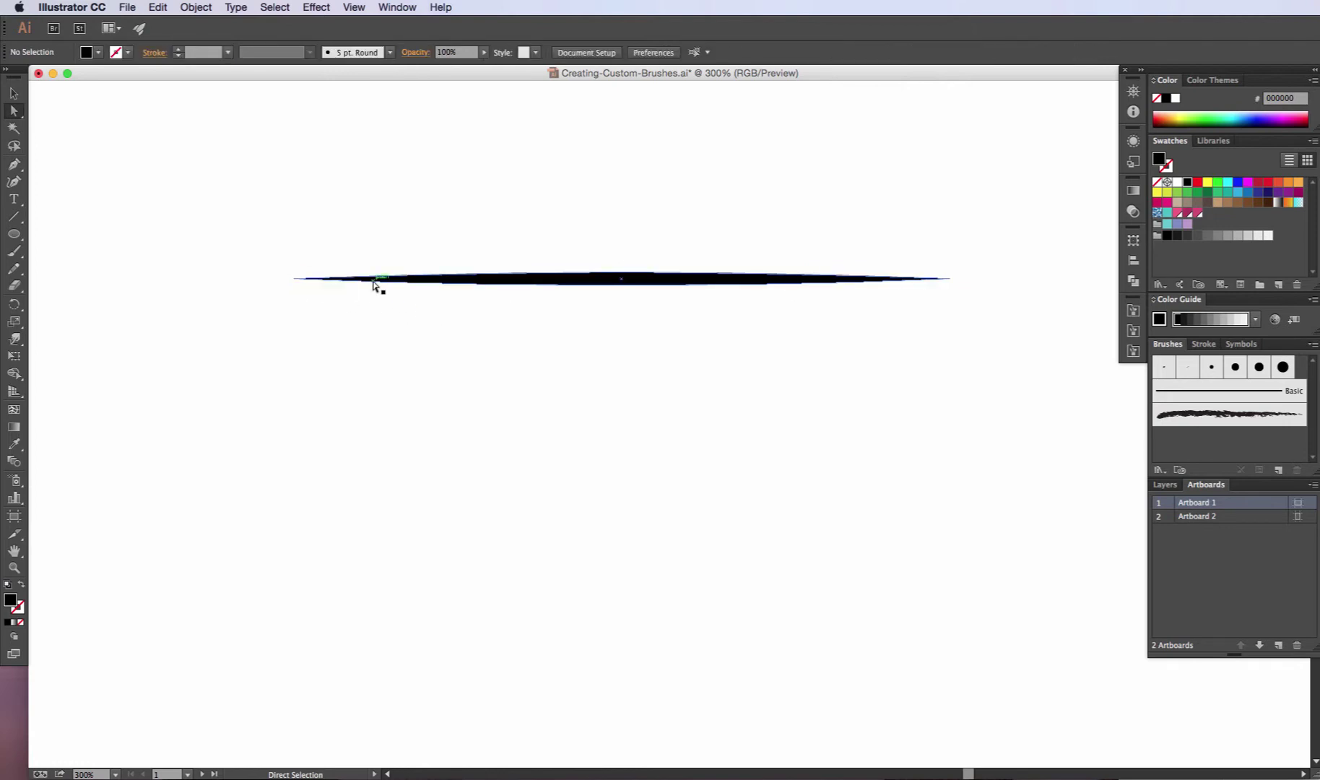
# - Start a new brush from the thin pointed ellipse and choose Art Brush as its type
pyautogui.press('super+minus')
pyautogui.press('super+minus')
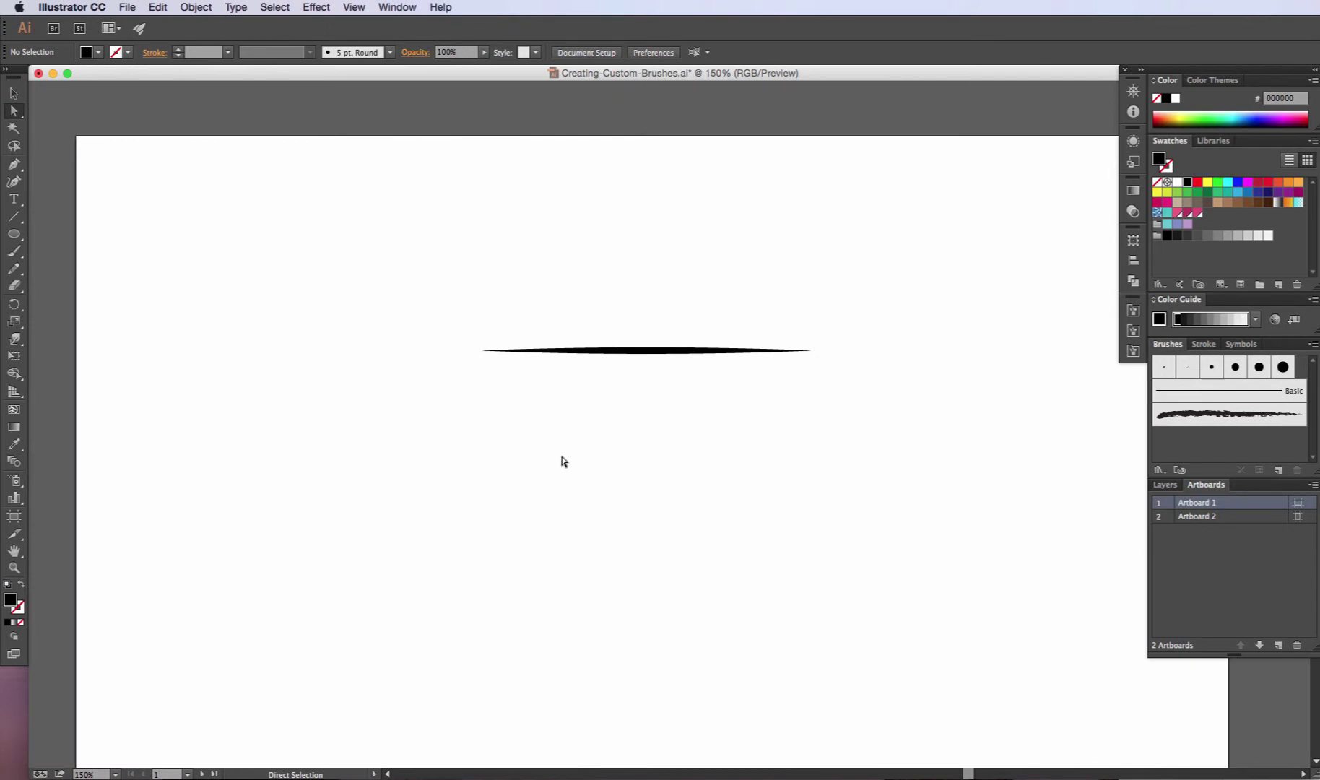
pyautogui.scroll(-3, 564, 461)
pyautogui.click(12, 93)
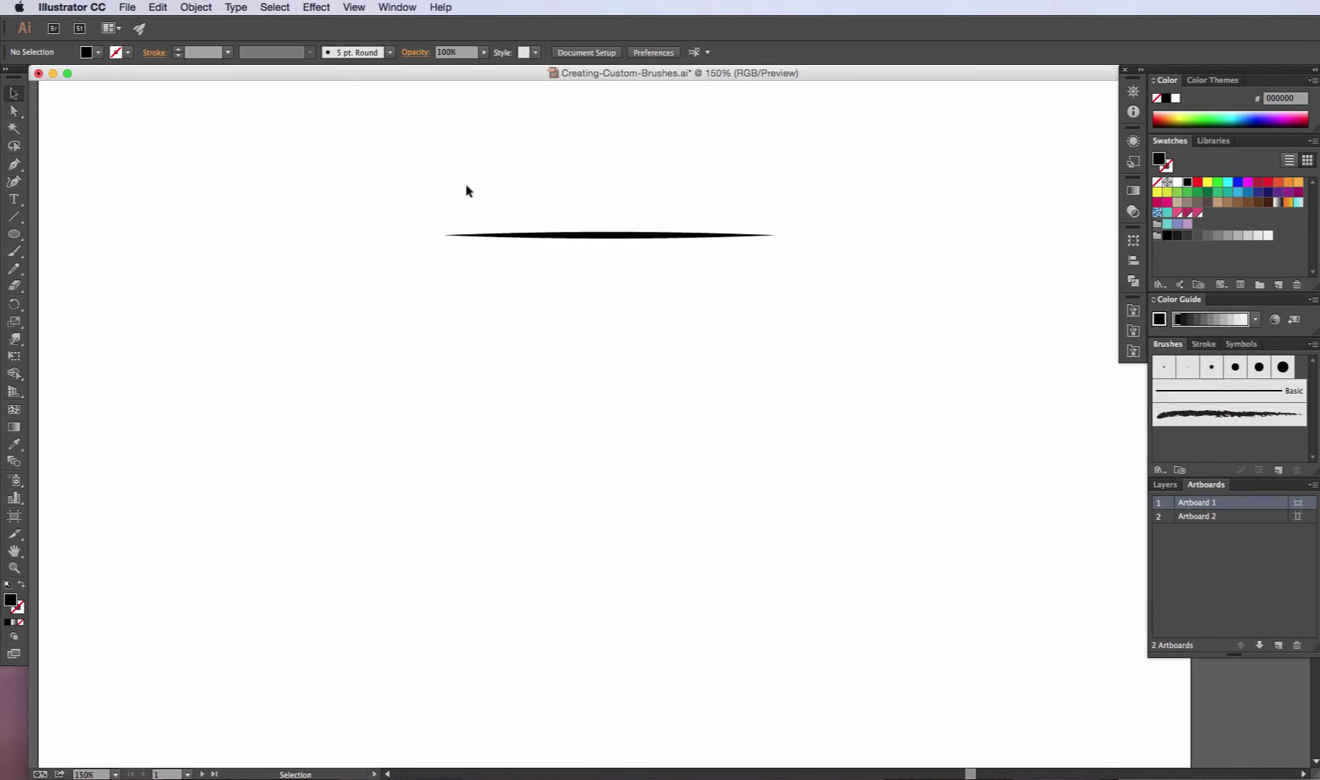
pyautogui.click(601, 236)
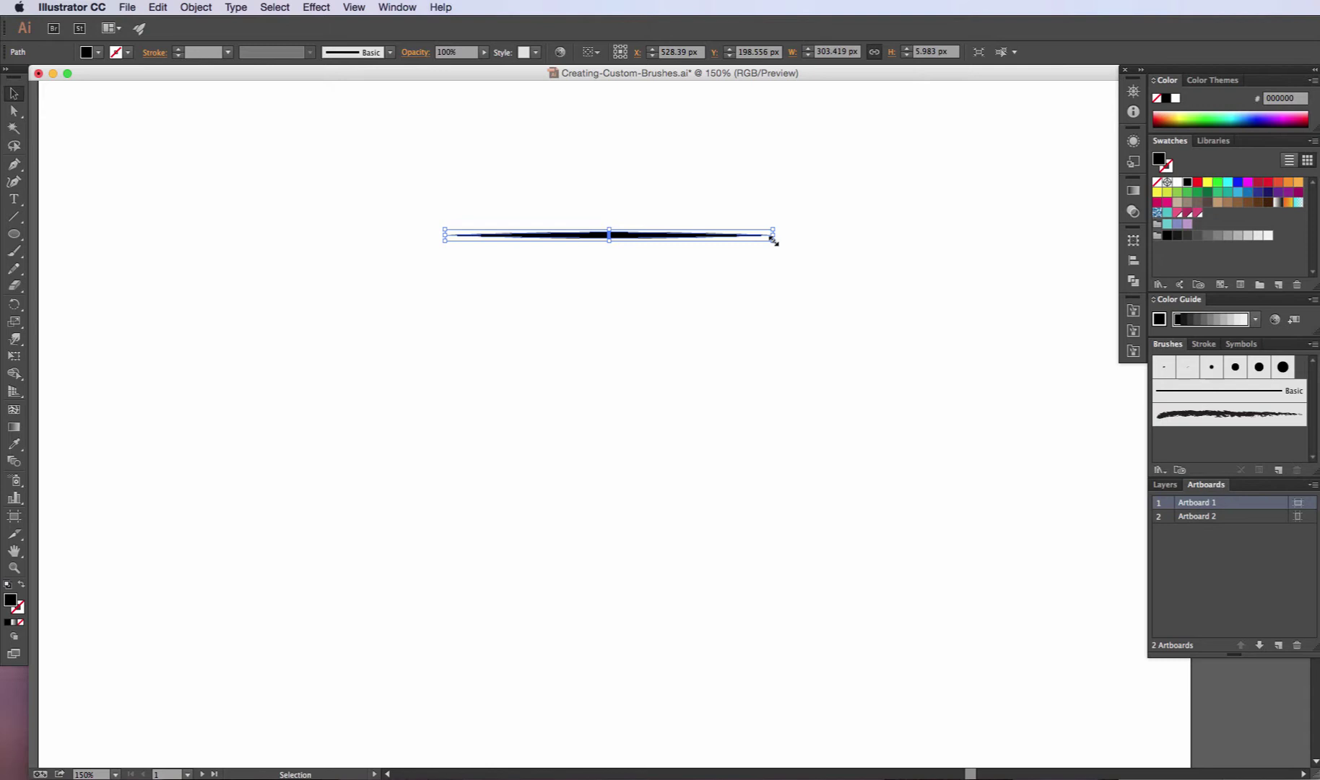
pyautogui.moveTo(621, 234)
pyautogui.mouseDown()
pyautogui.moveTo(795, 257)
pyautogui.moveTo(1109, 350)
pyautogui.moveTo(1211, 435)
pyautogui.mouseUp()
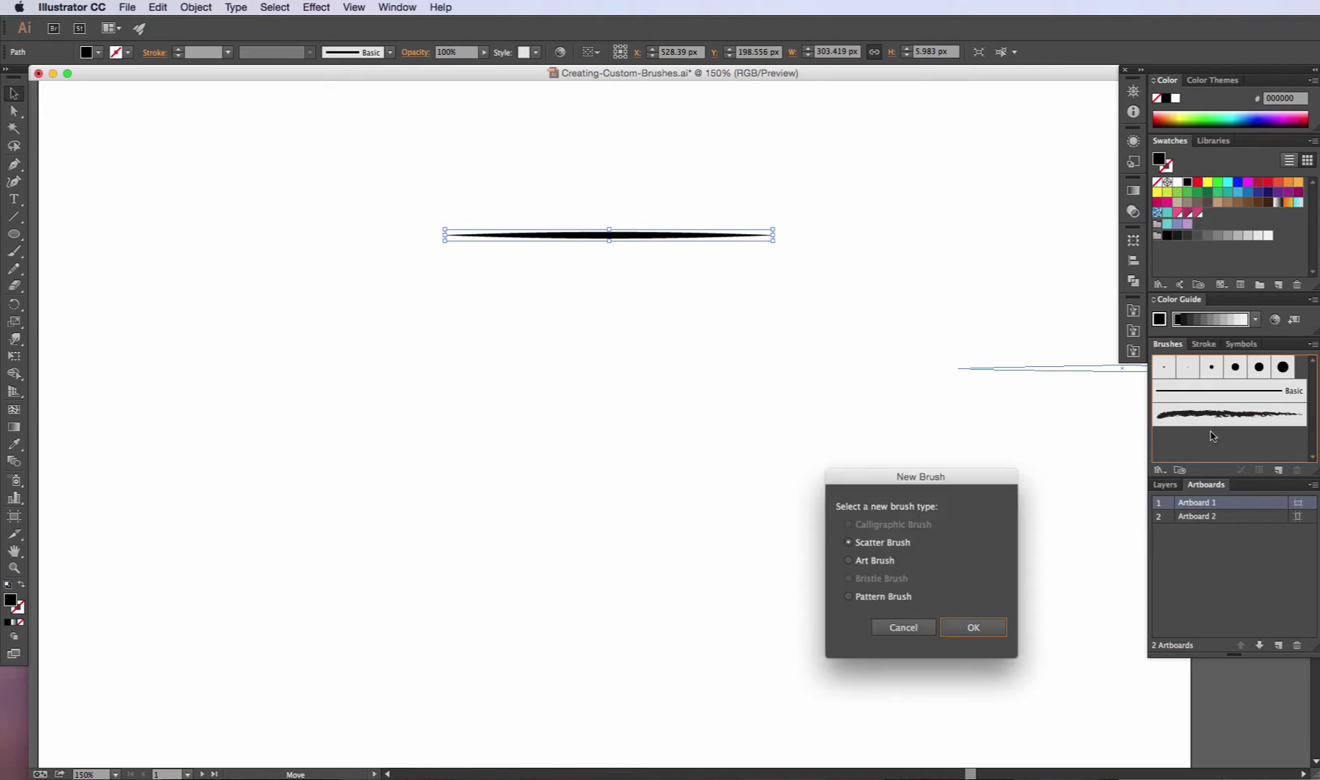
pyautogui.moveTo(976, 480)
pyautogui.mouseDown()
pyautogui.moveTo(869, 386)
pyautogui.moveTo(798, 276)
pyautogui.mouseUp()
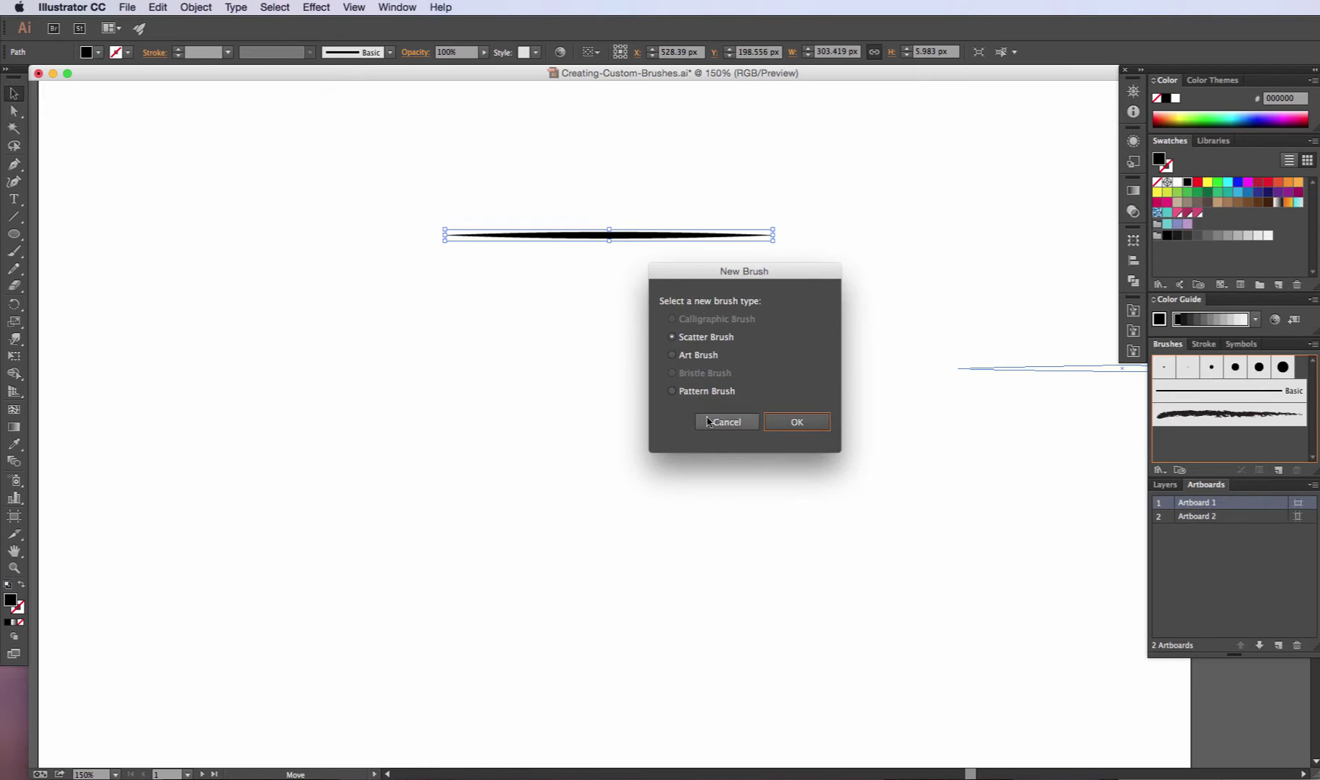
pyautogui.click(698, 356)
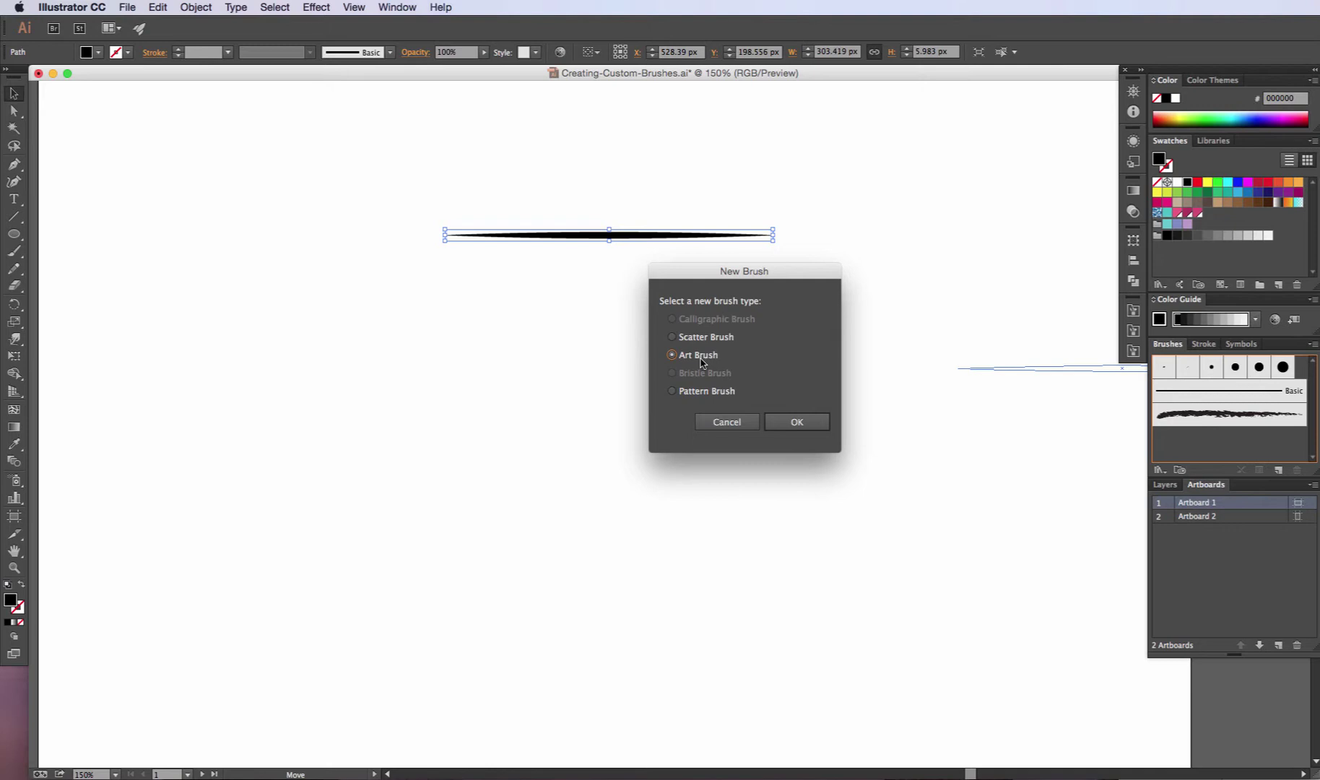
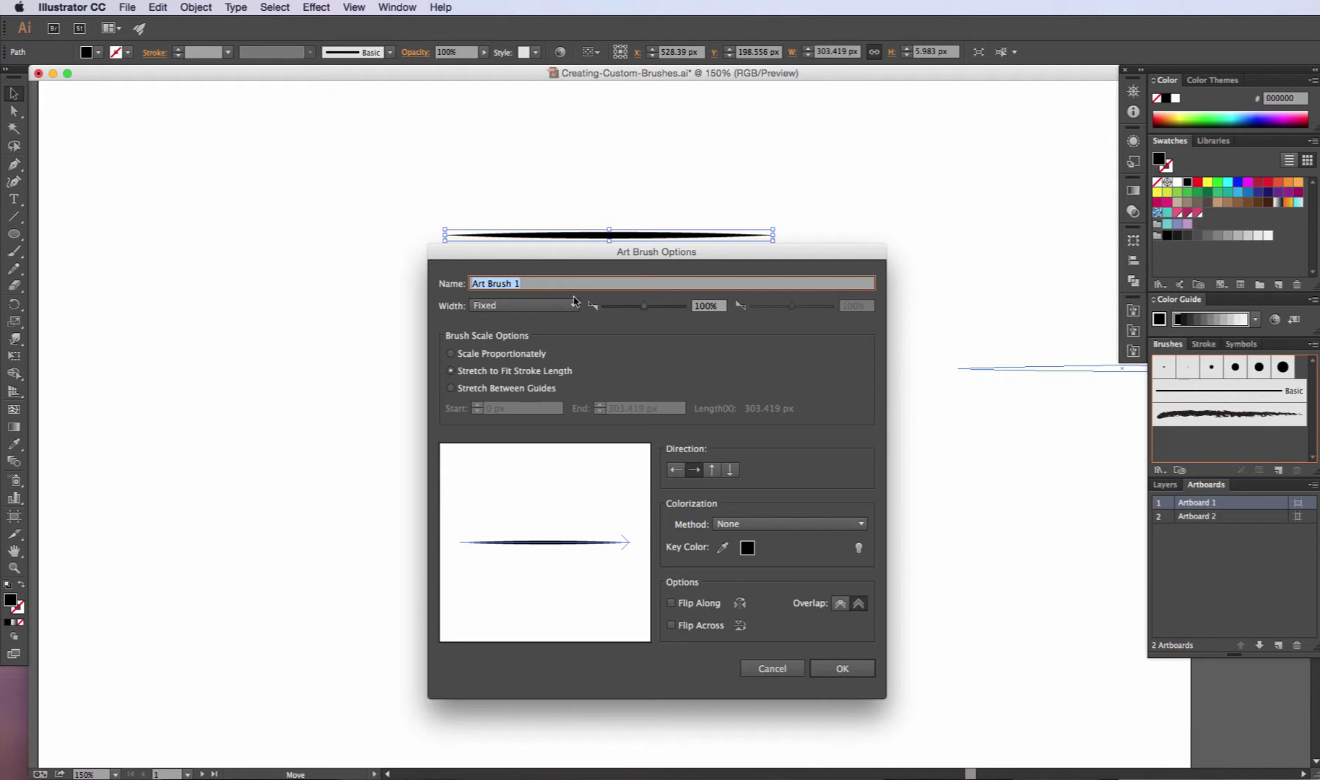
# - Name the art brush "Tappered Hair Brush" and set its stroke direction from left to right
pyautogui.write('Tappered Hair Brush')
pyautogui.click(677, 471)
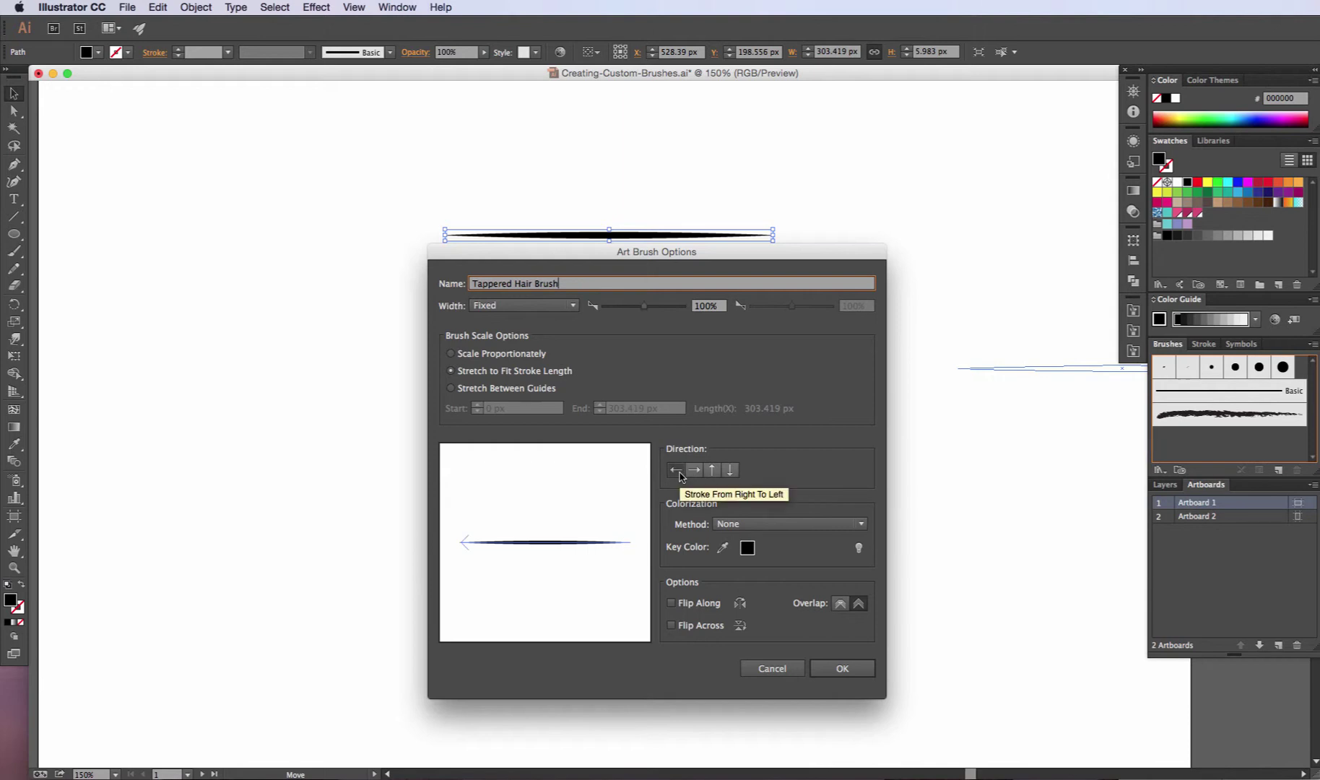
pyautogui.click(711, 471)
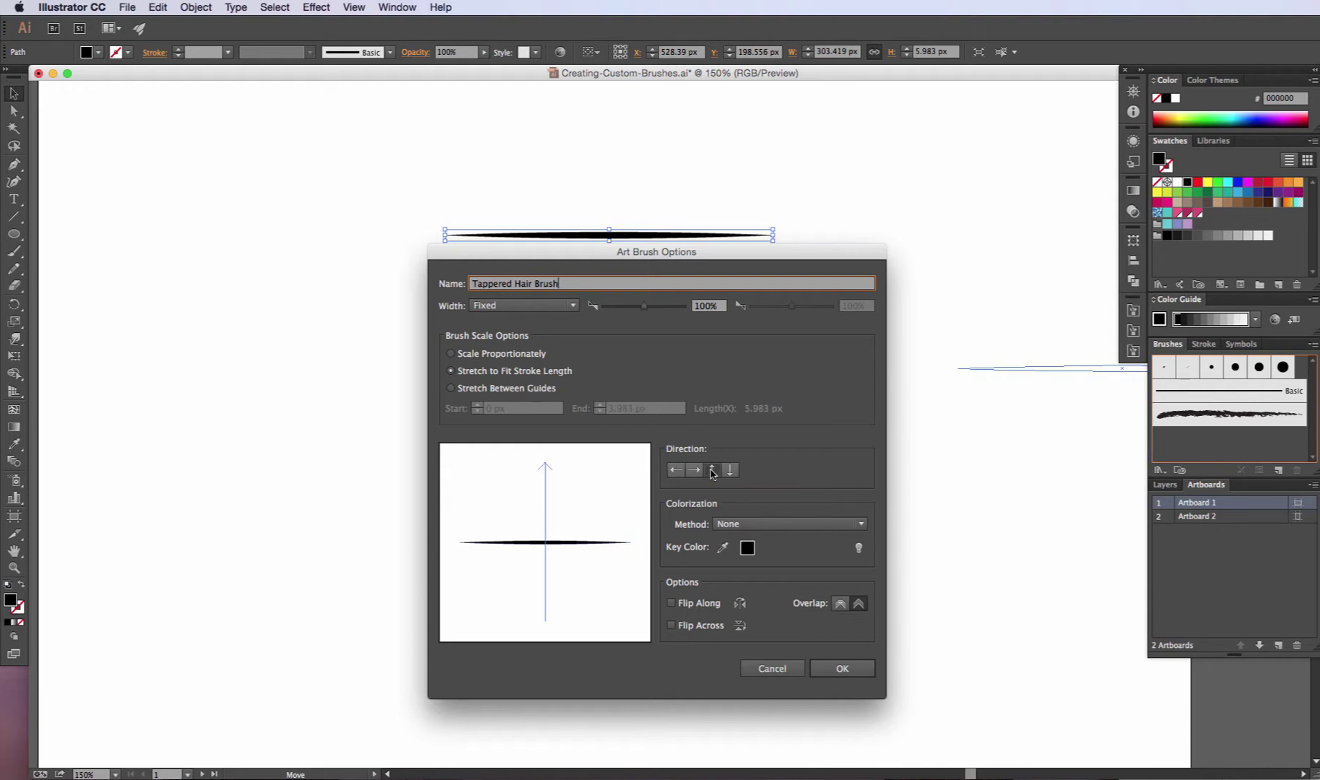
pyautogui.click(694, 470)
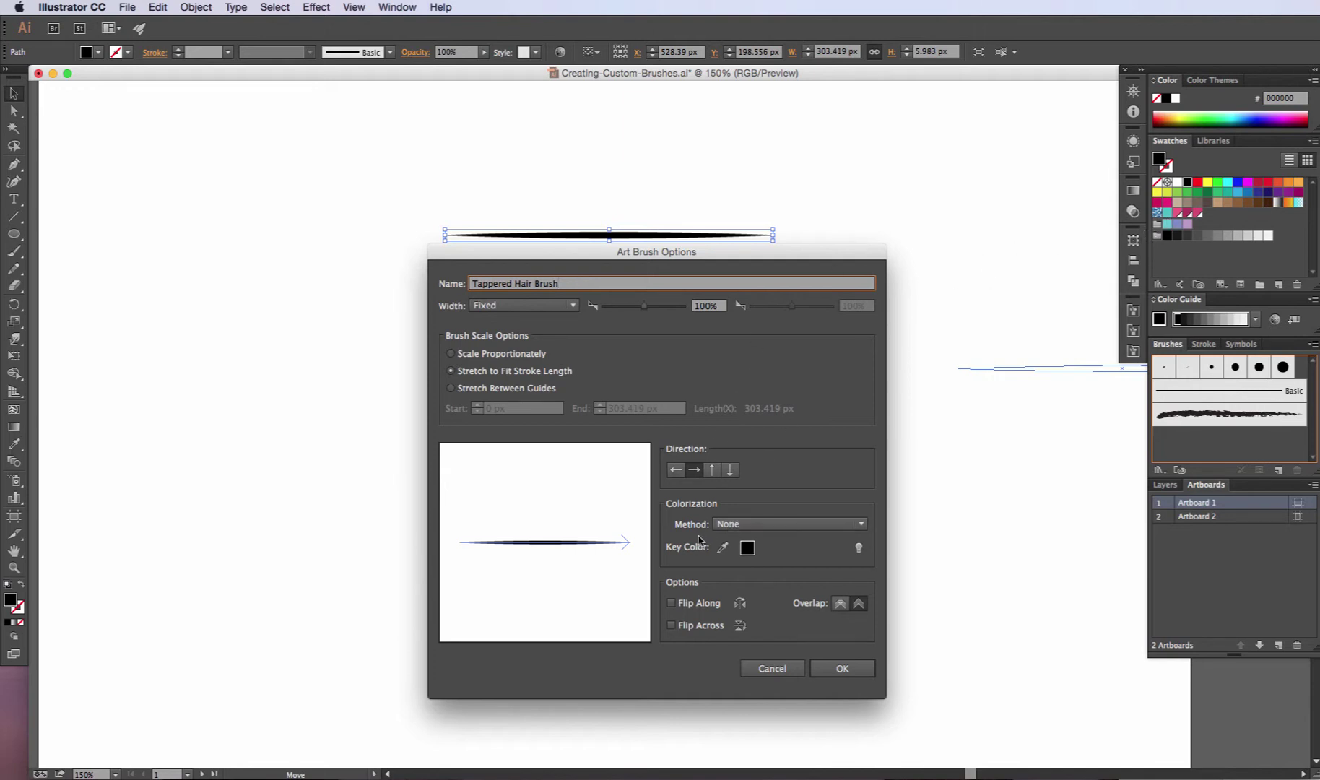
# - Set the art brush's colorization method to Tints and create the brush
pyautogui.click(736, 530)
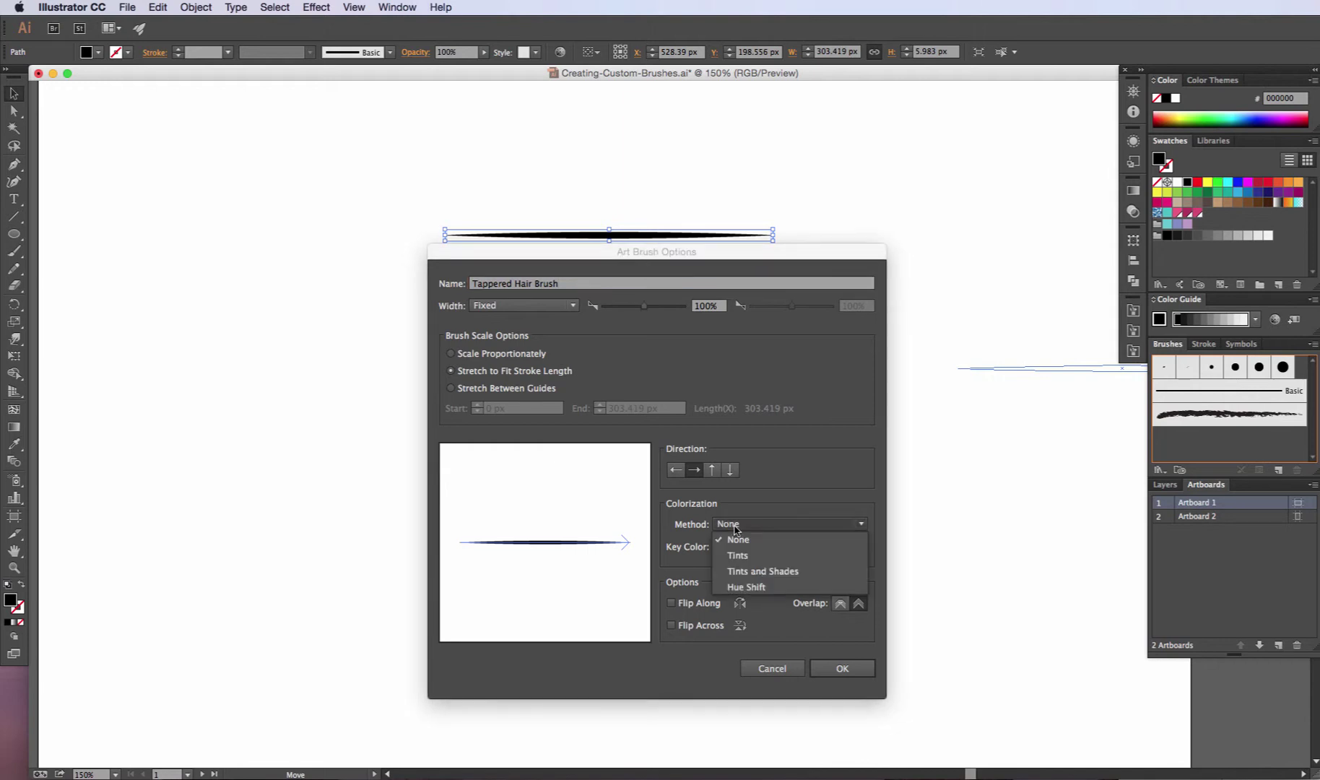
pyautogui.click(738, 555)
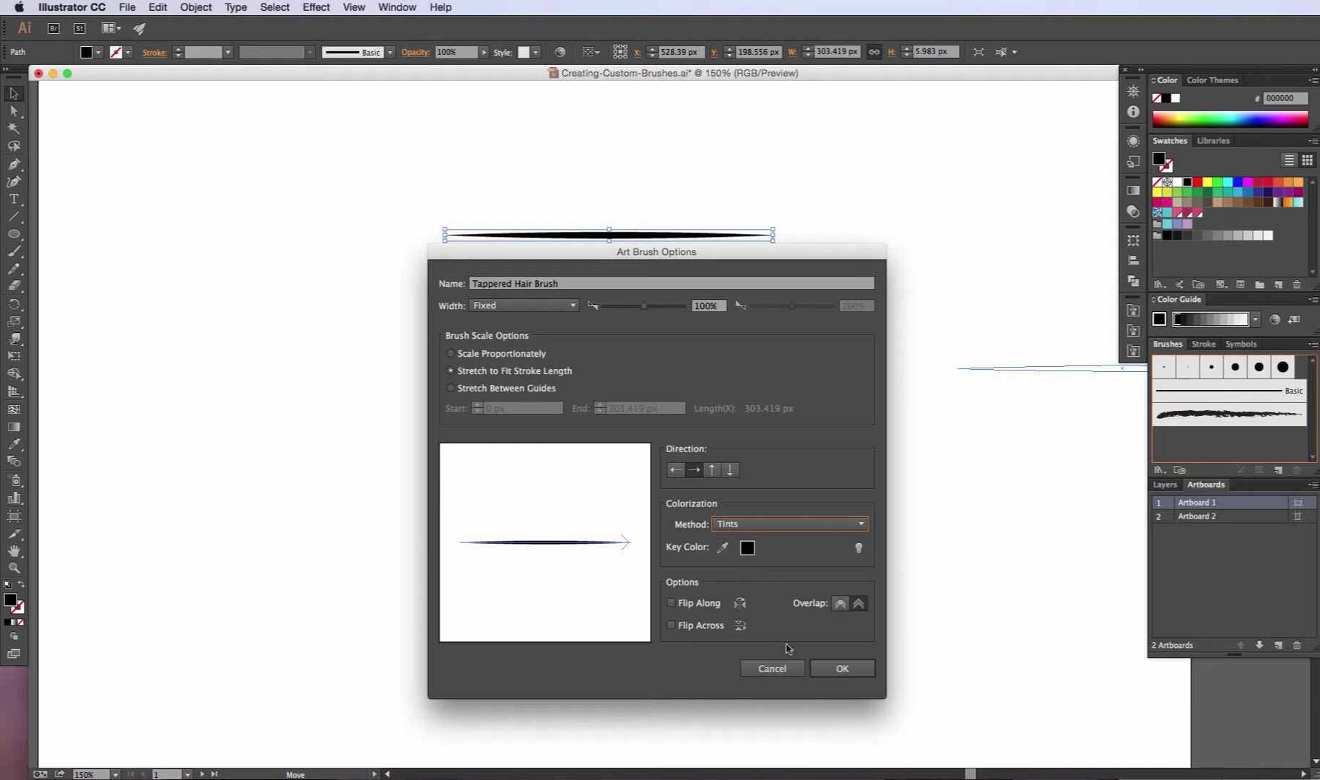
pyautogui.click(843, 668)
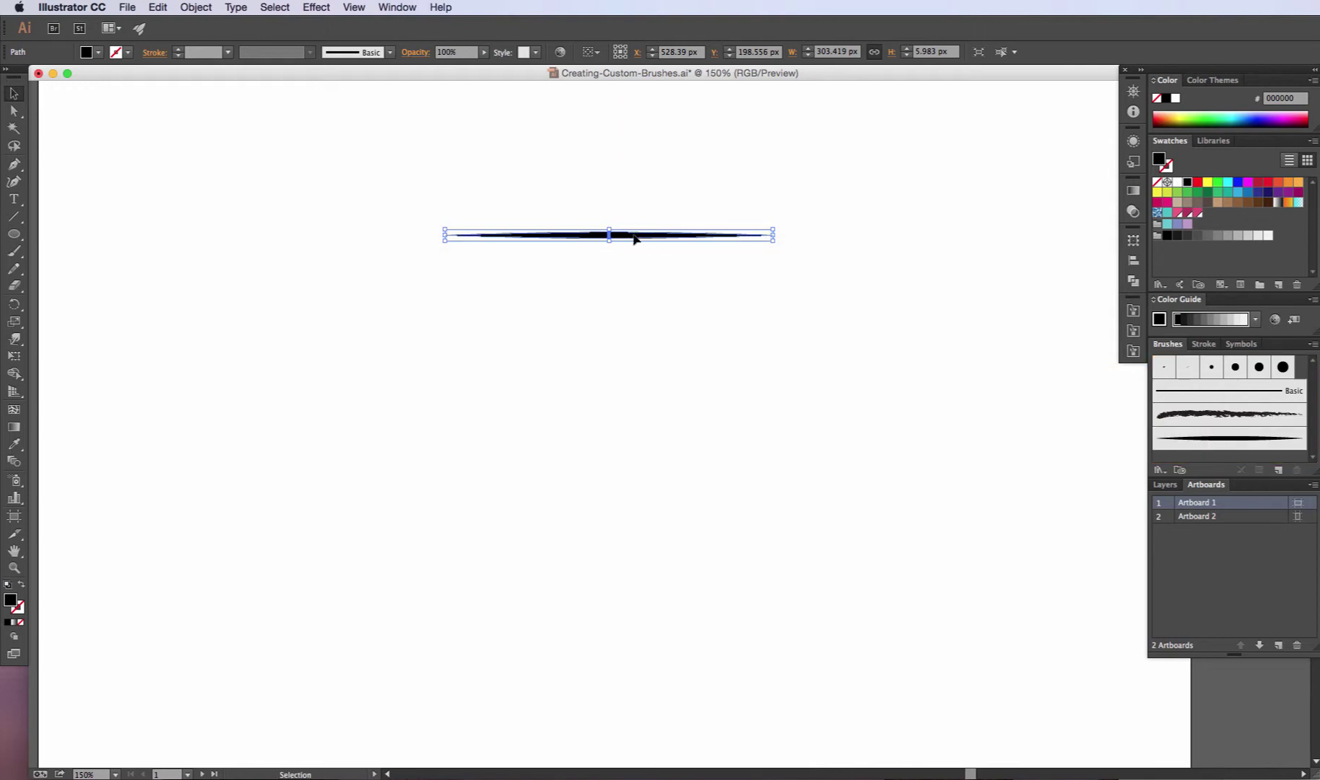
# - Delete the original ellipse and set up the Paintbrush with the tapered brush, no fill and a dark pink stroke
pyautogui.press('Delete')
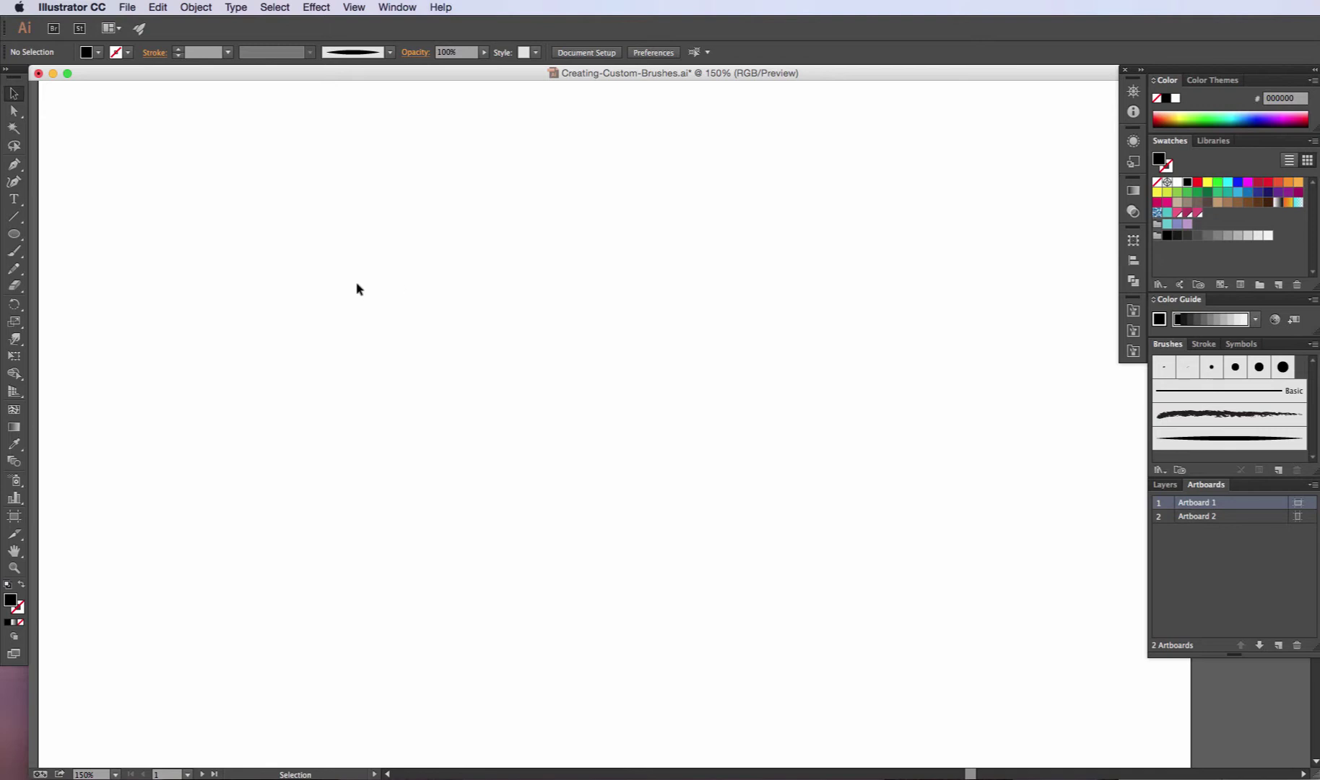
pyautogui.press('b')
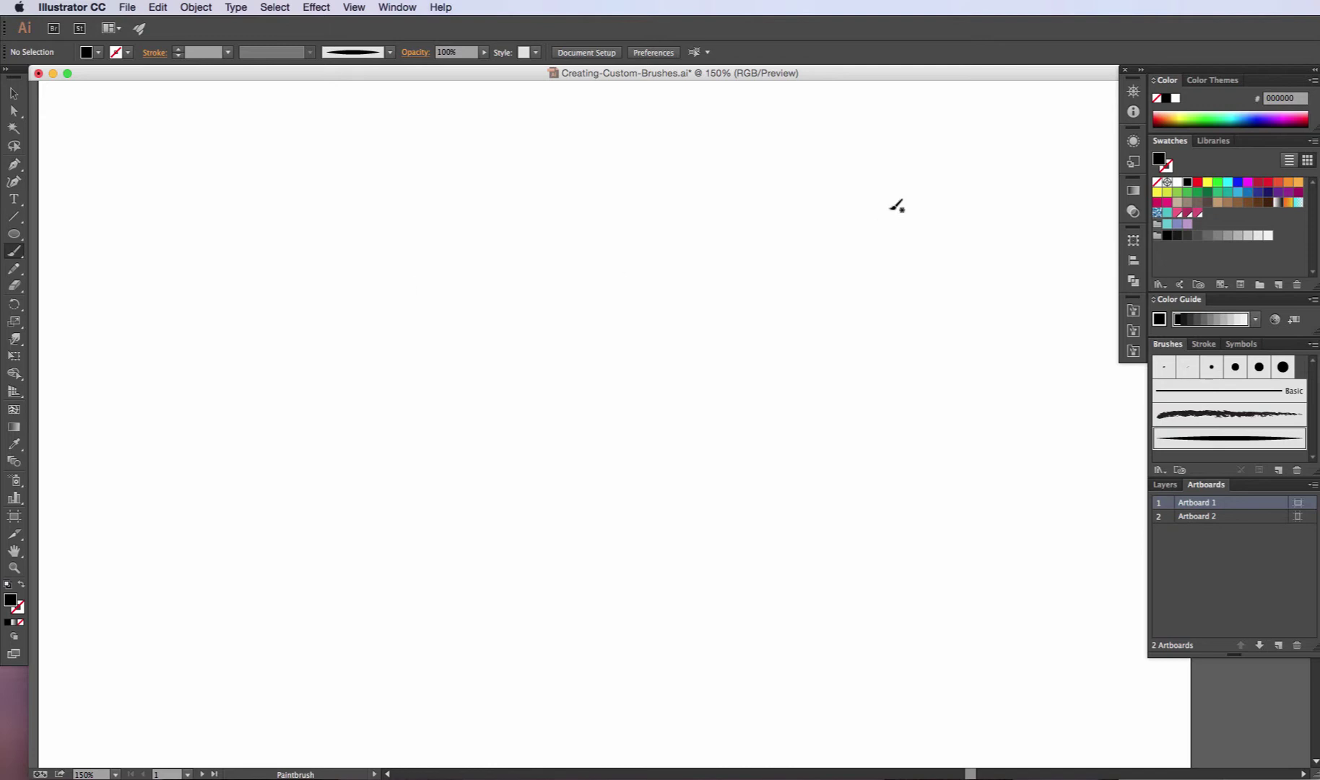
pyautogui.click(1156, 181)
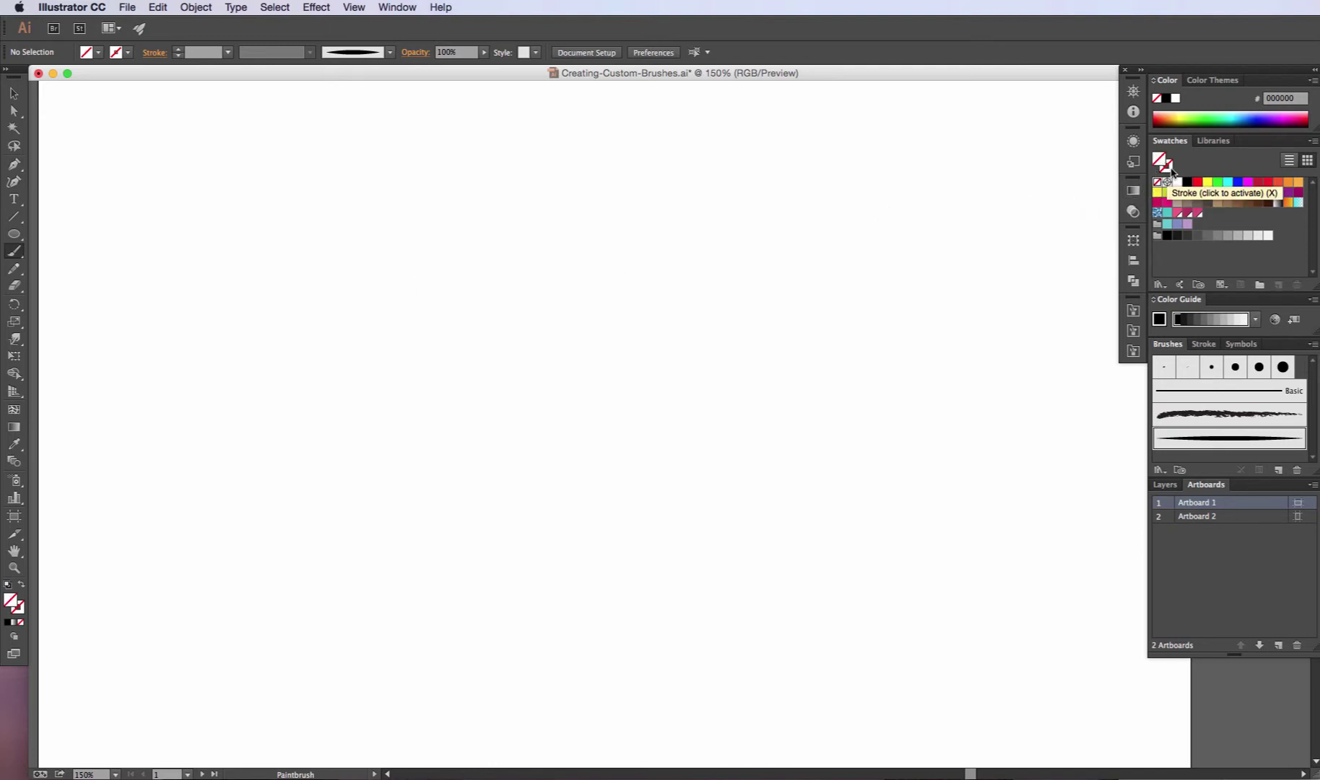
pyautogui.click(1169, 172)
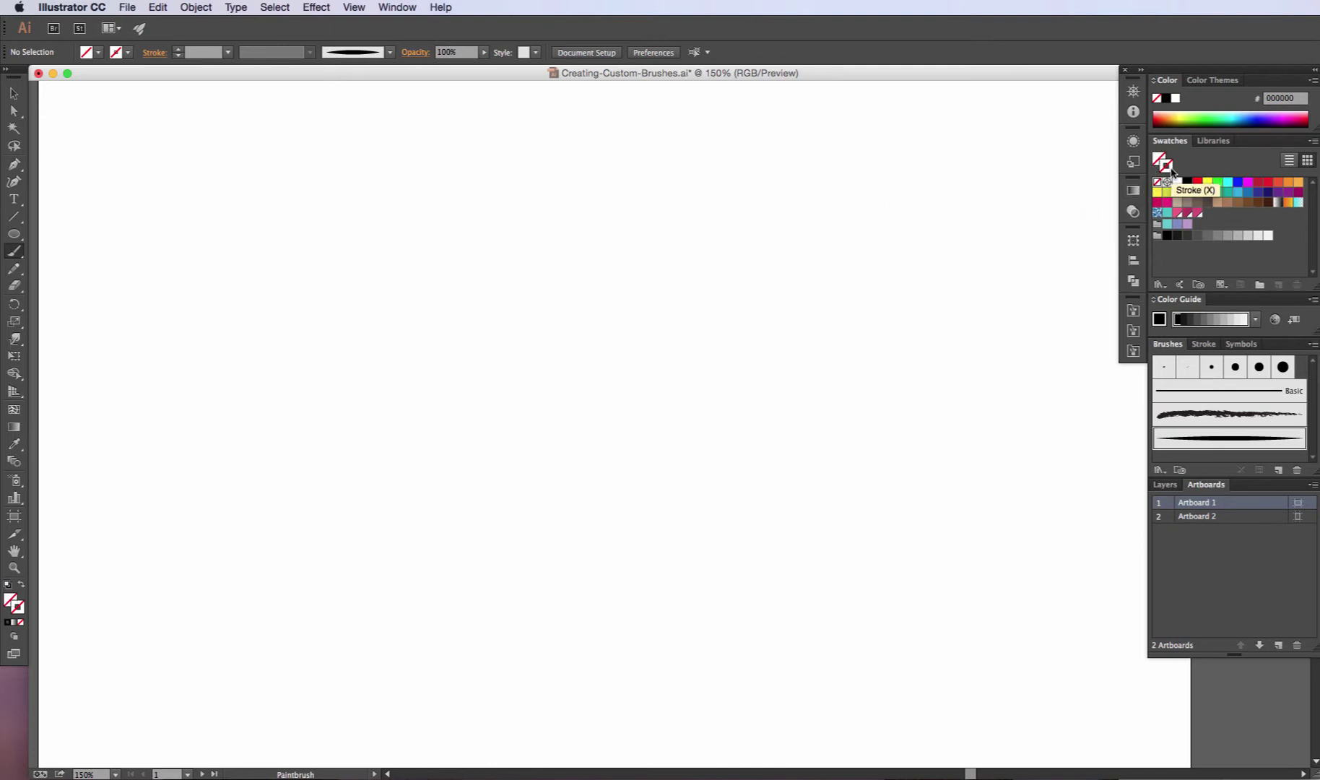
pyautogui.click(1198, 213)
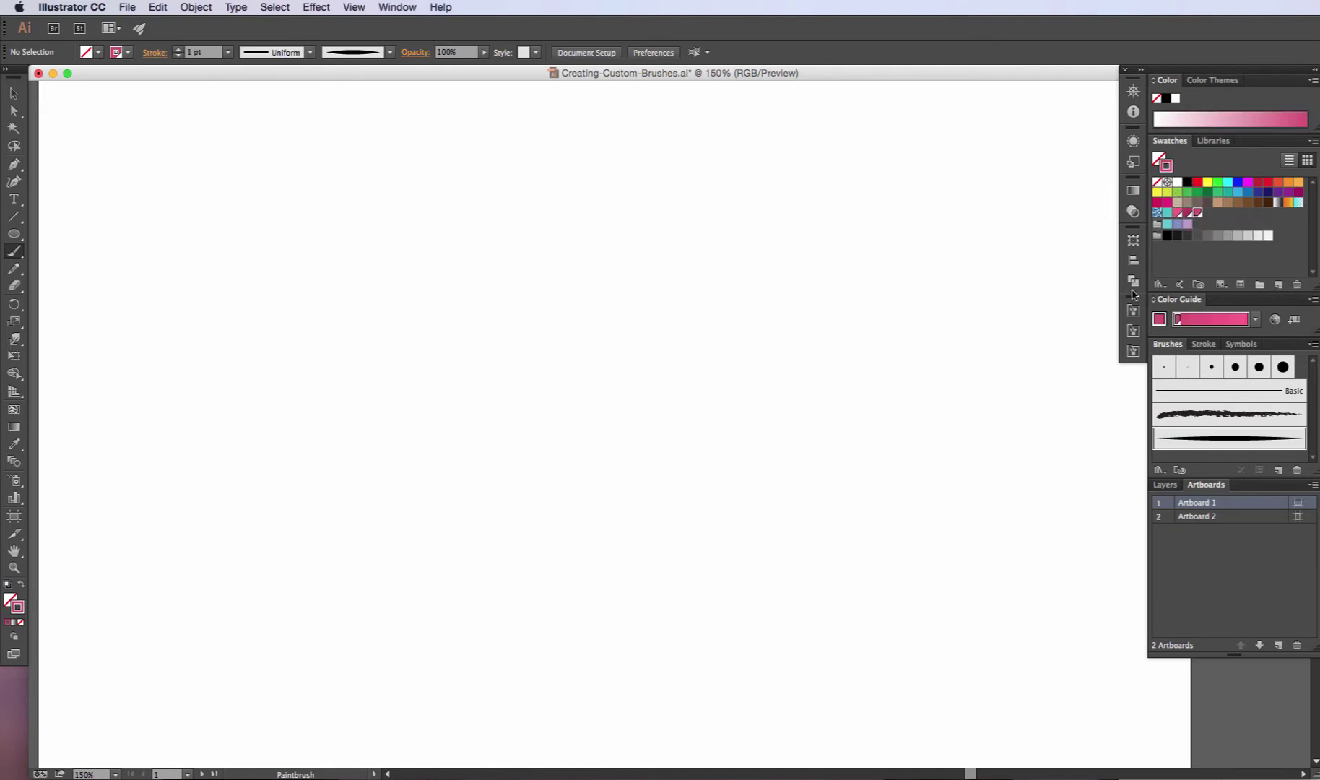
# - Paint an S-shaped test stroke about 370 px wide and 411 px high, and move it about 195 px to the right
pyautogui.moveTo(213, 138)
pyautogui.mouseDown()
pyautogui.moveTo(153, 207)
pyautogui.moveTo(547, 406)
pyautogui.moveTo(489, 581)
pyautogui.mouseUp()
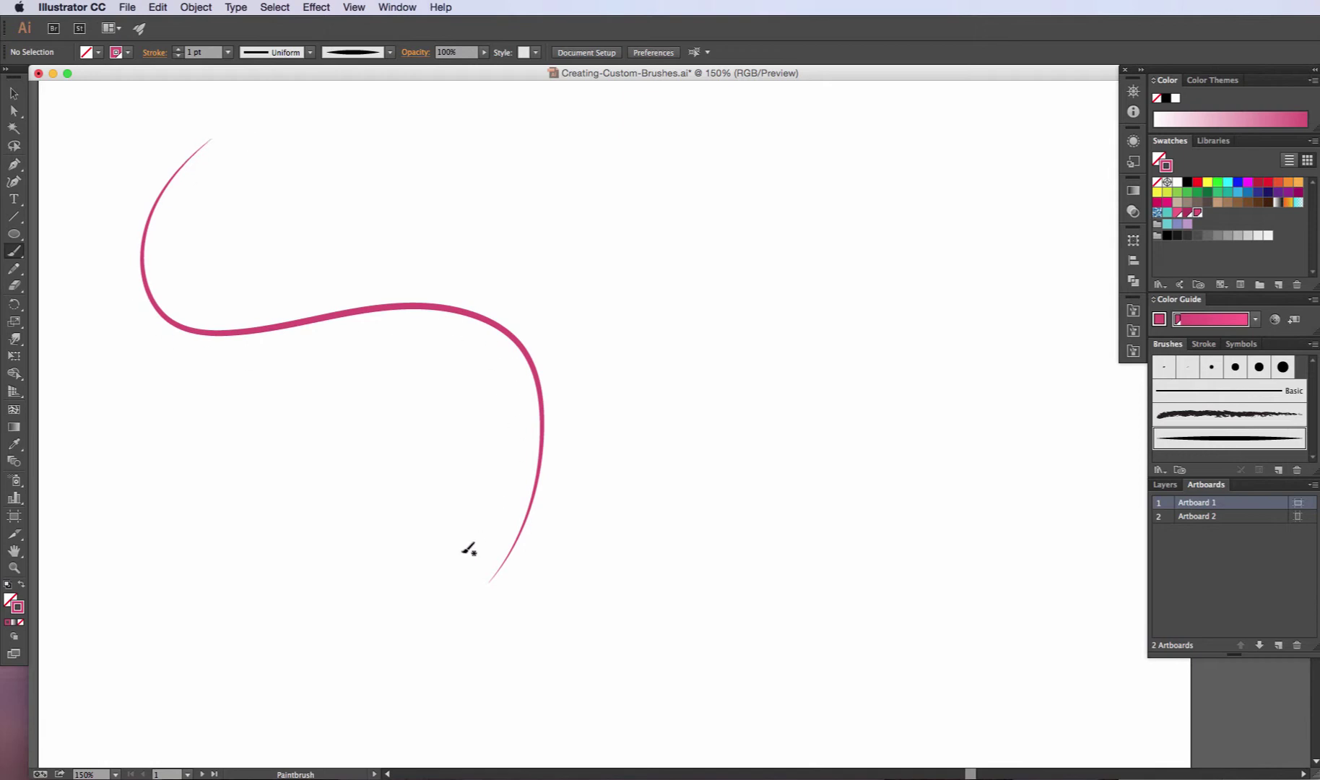
pyautogui.click(13, 94)
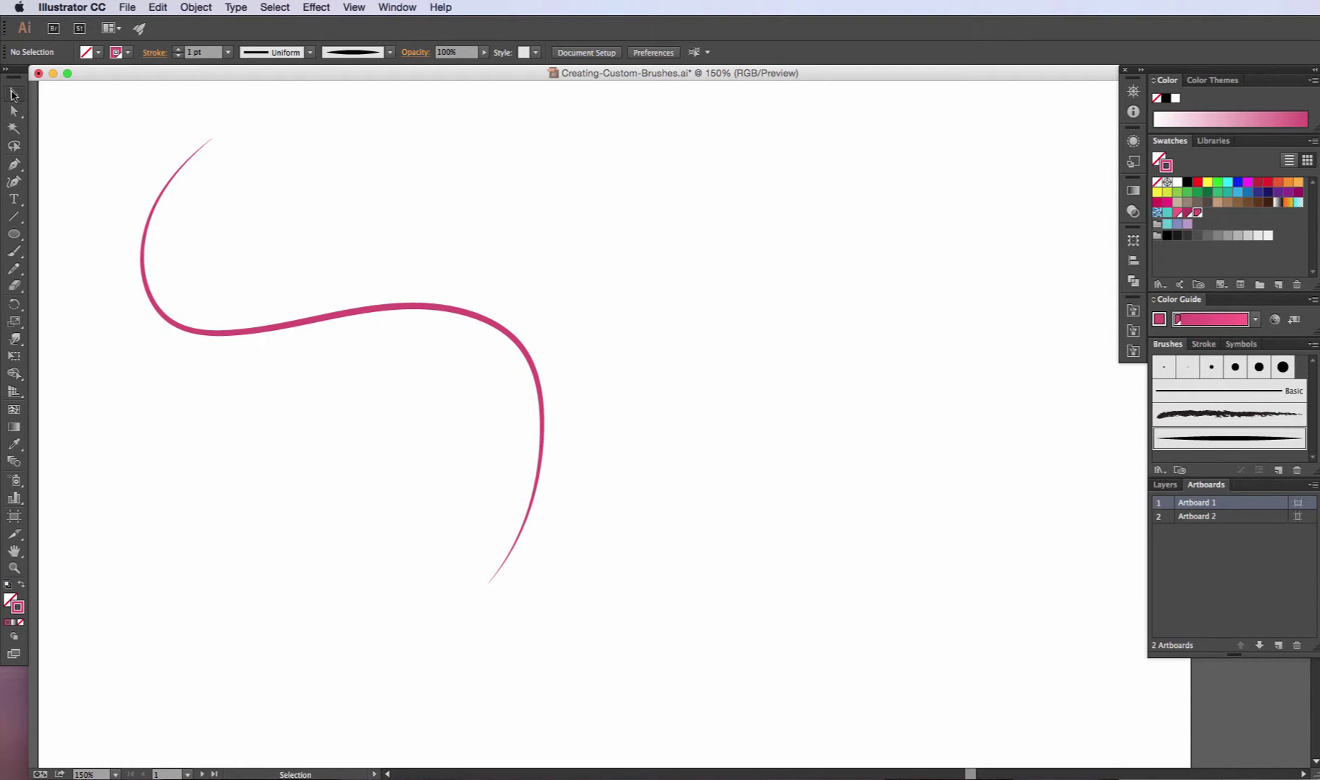
pyautogui.click(464, 315)
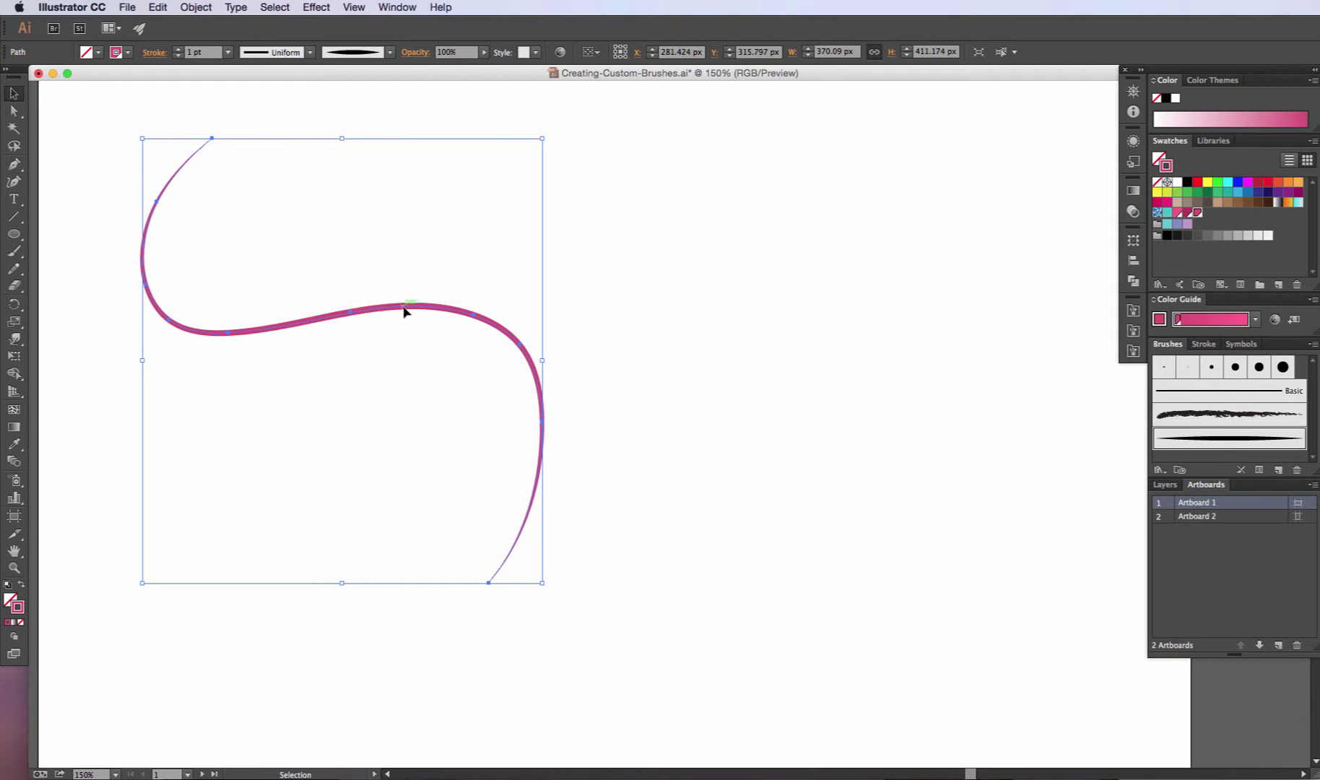
pyautogui.moveTo(406, 309); pyautogui.dragTo(618, 310)
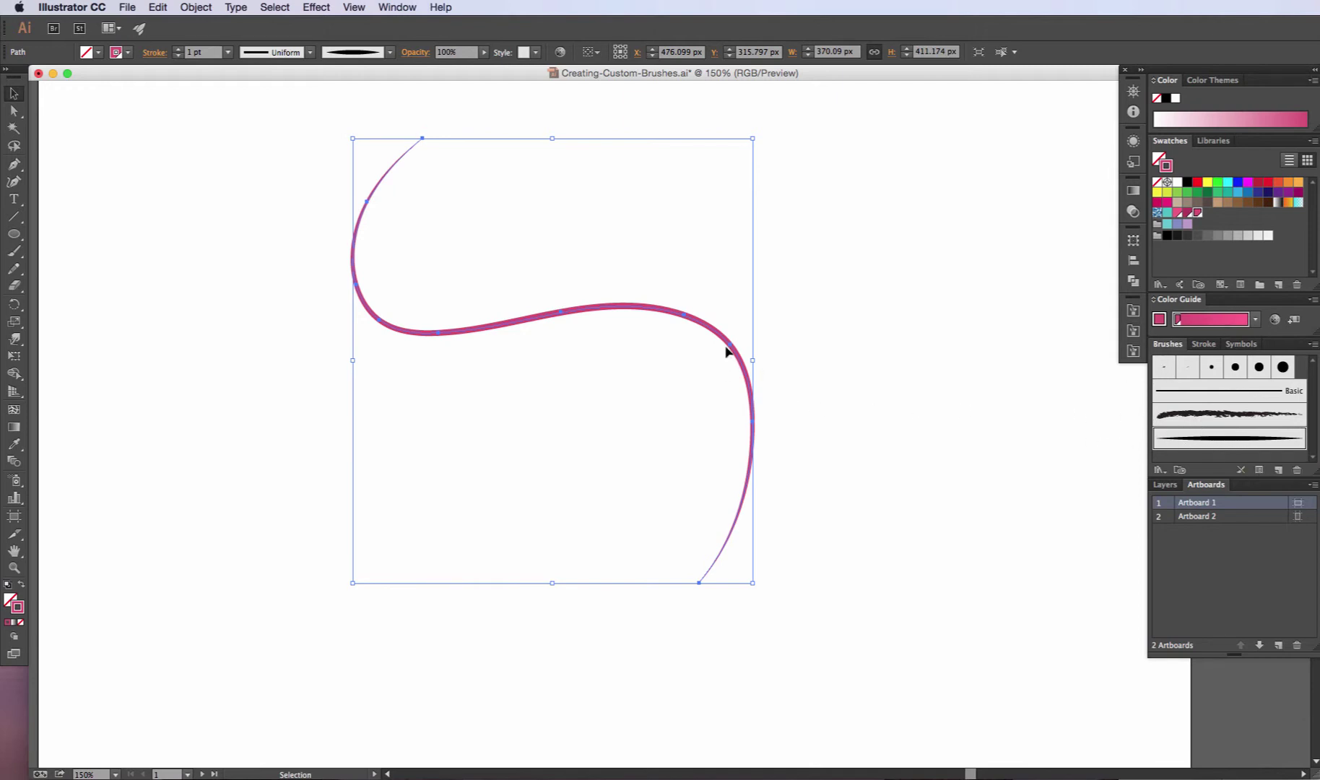
# - Try Scale Proportionately and Stretch Between Guides on the tapered brush, restore Stretch to Fit Stroke Length, and delete the test stroke
pyautogui.doubleClick(1214, 439)
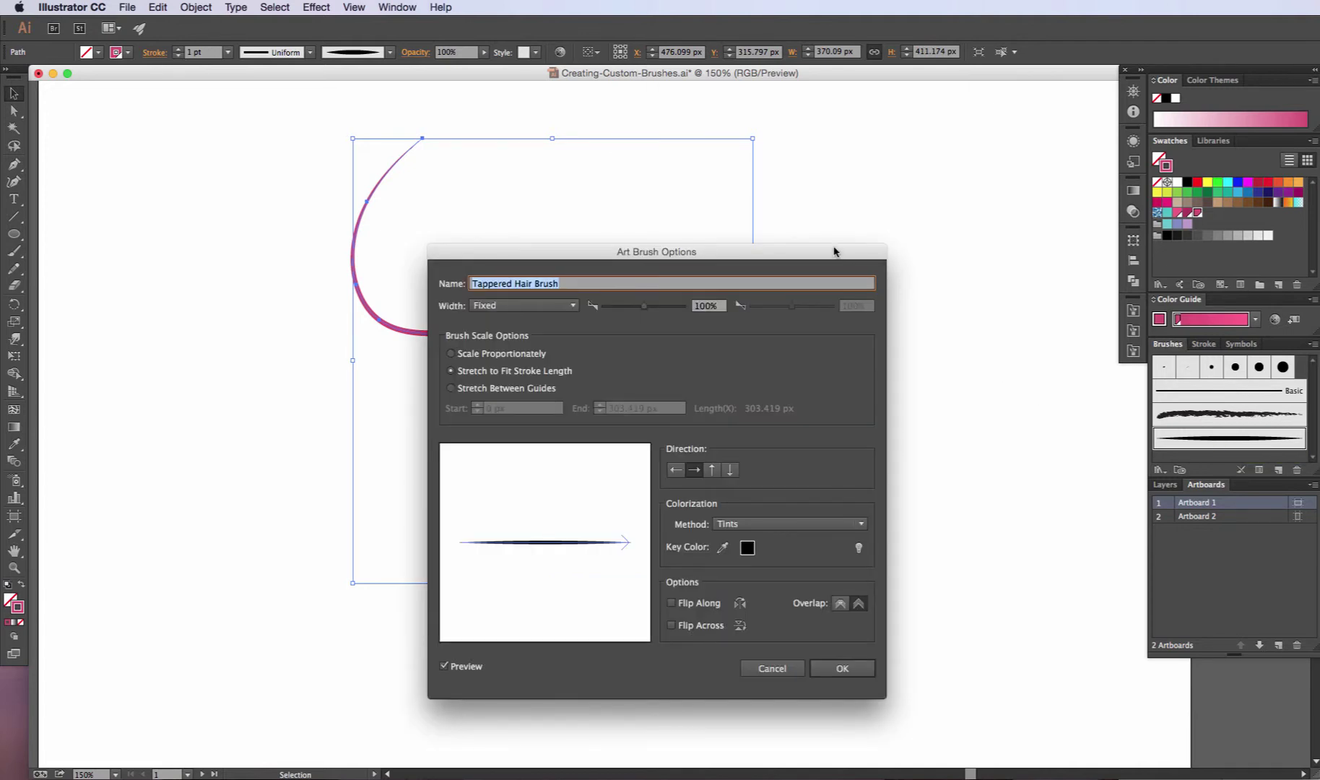
pyautogui.moveTo(834, 251)
pyautogui.mouseDown()
pyautogui.moveTo(902, 224)
pyautogui.moveTo(921, 190)
pyautogui.mouseUp()
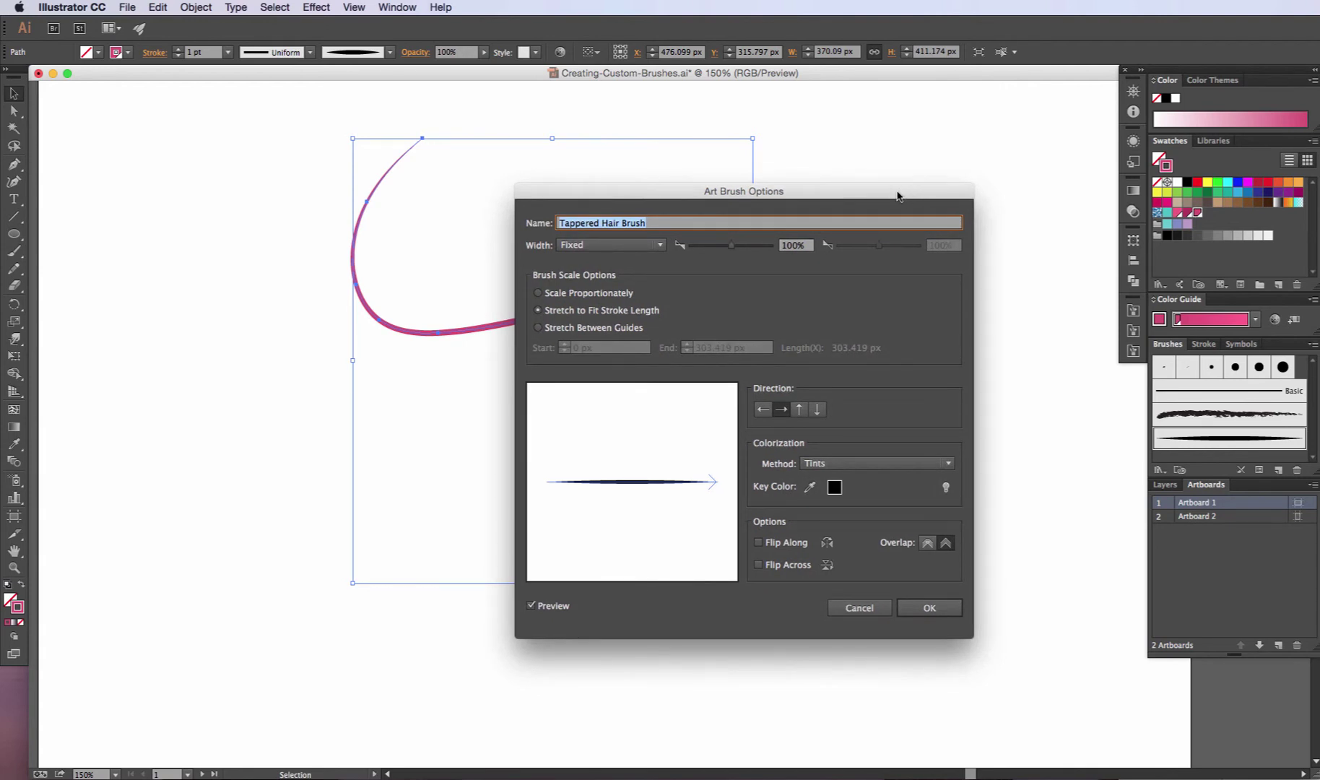
pyautogui.moveTo(897, 196)
pyautogui.mouseDown()
pyautogui.moveTo(1078, 121)
pyautogui.moveTo(1091, 85)
pyautogui.mouseUp()
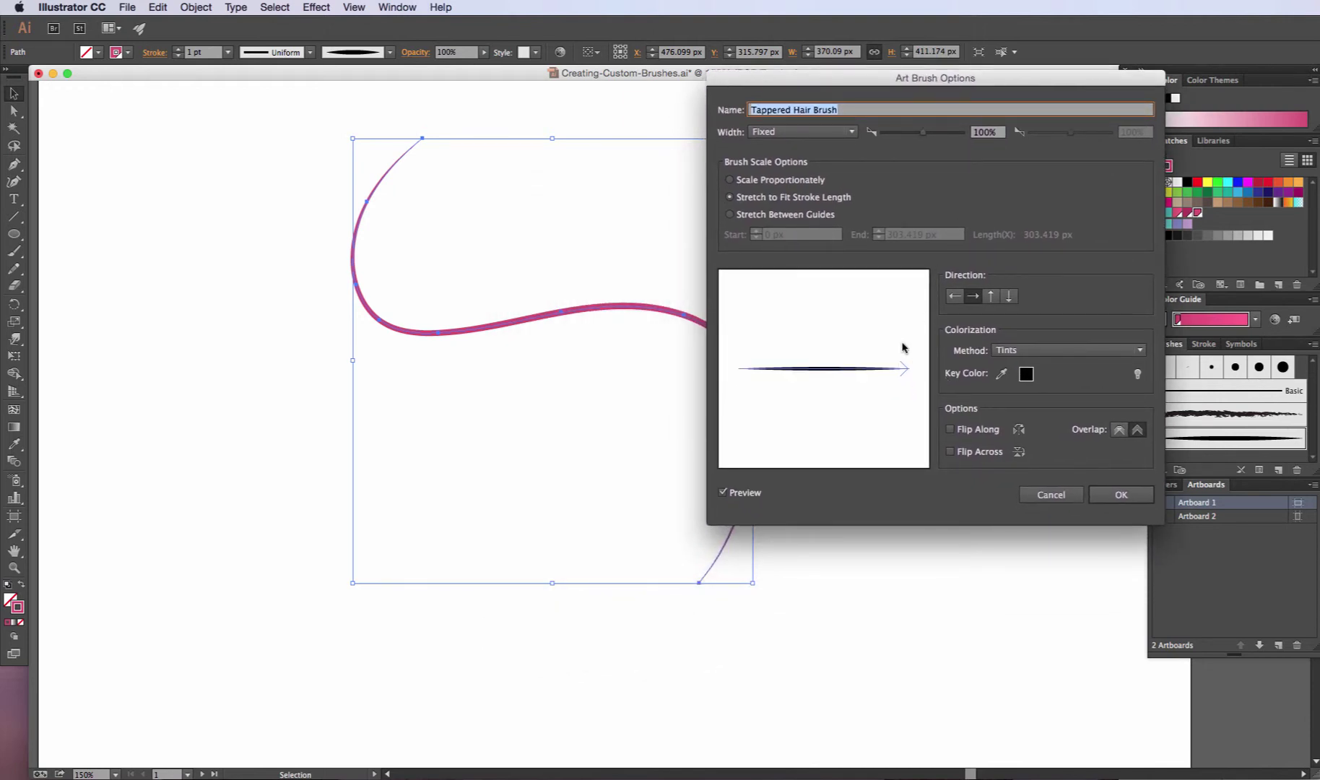
pyautogui.click(791, 186)
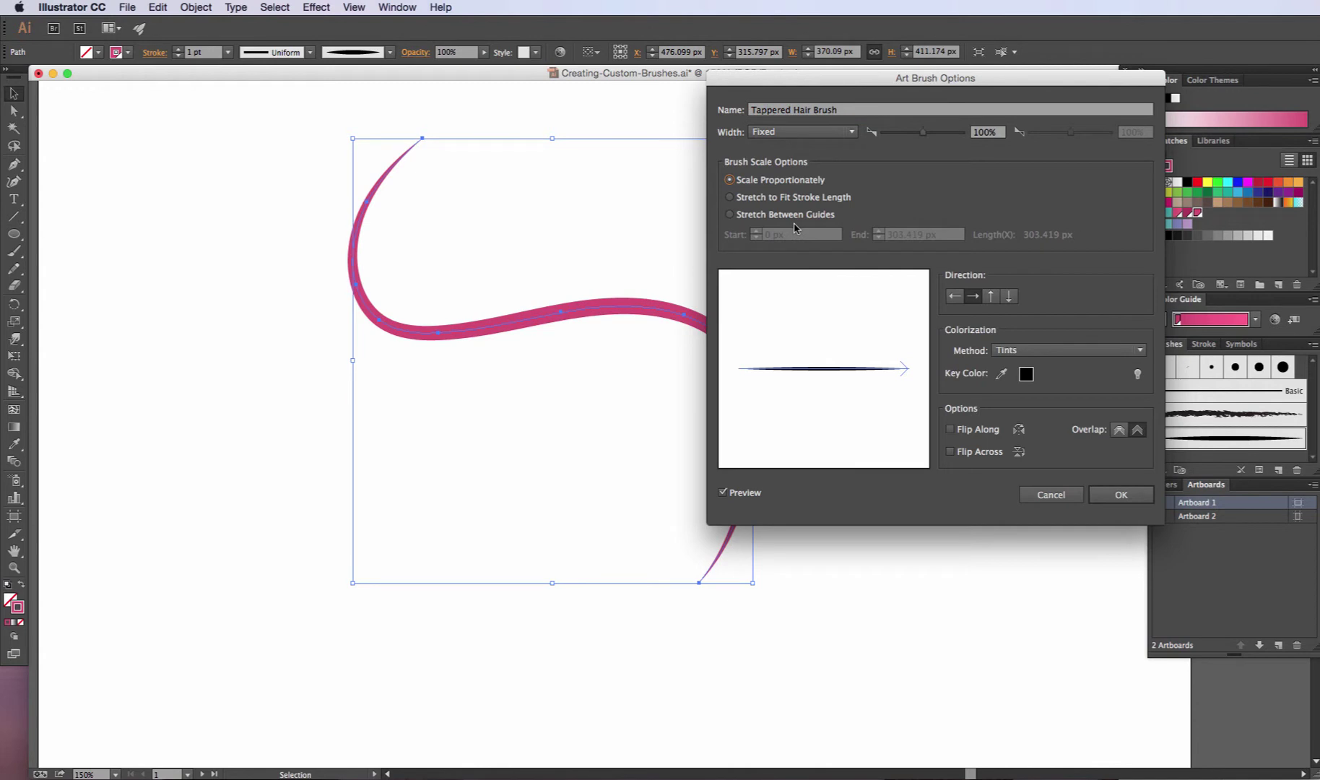
pyautogui.moveTo(797, 81); pyautogui.dragTo(880, 81)
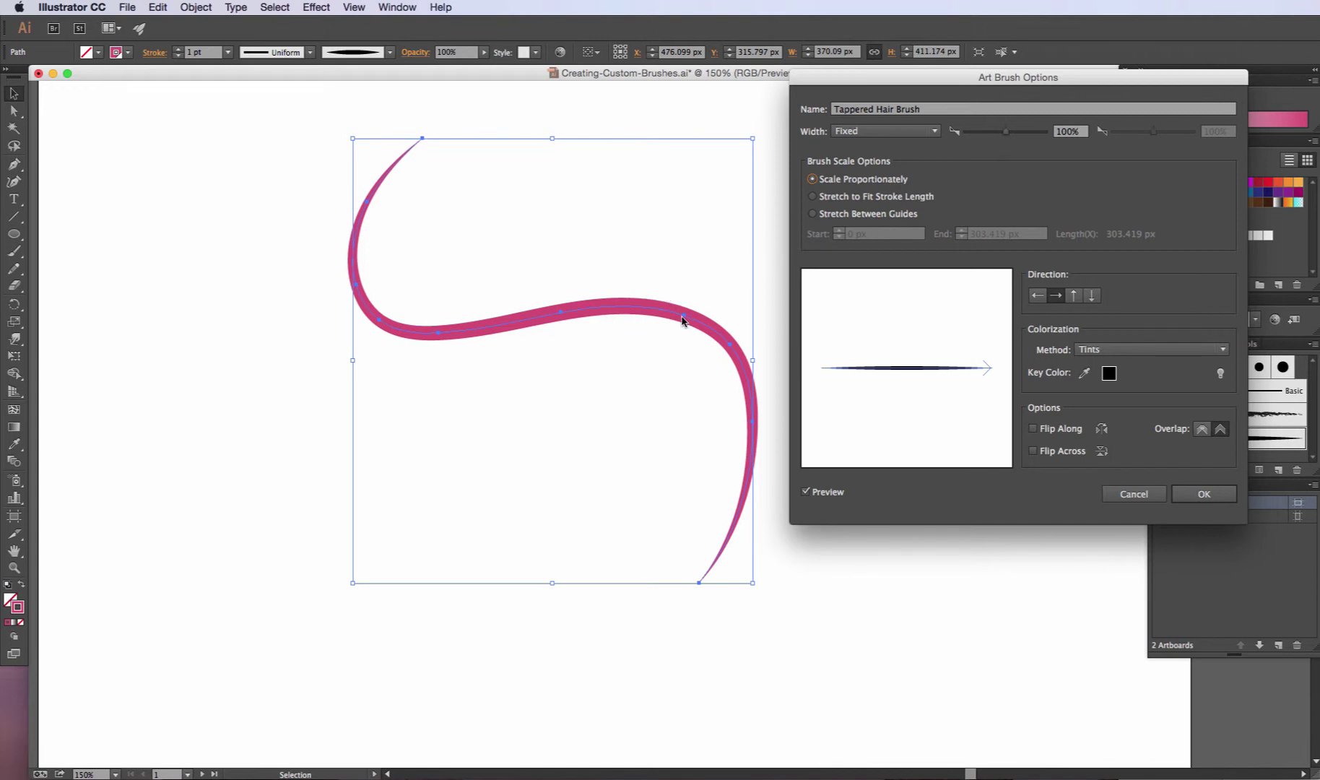
pyautogui.click(897, 197)
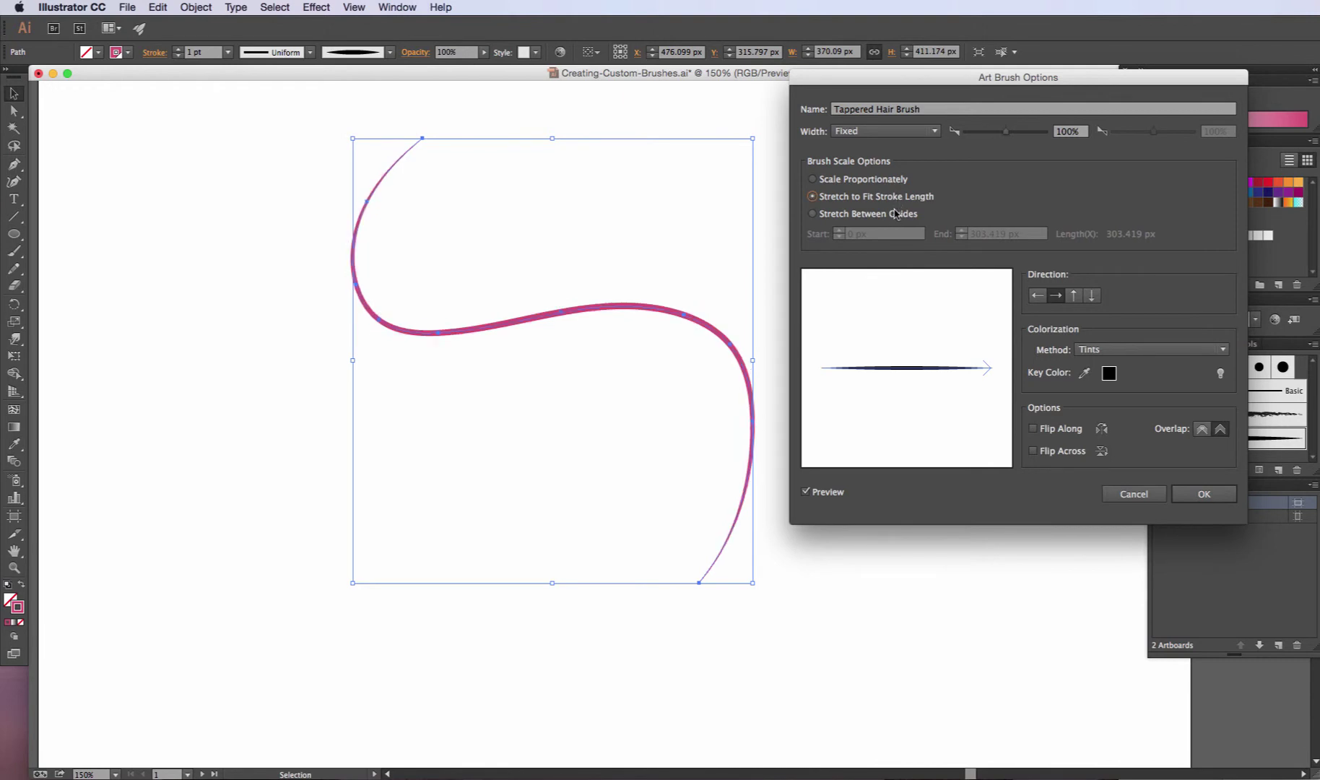
pyautogui.click(895, 213)
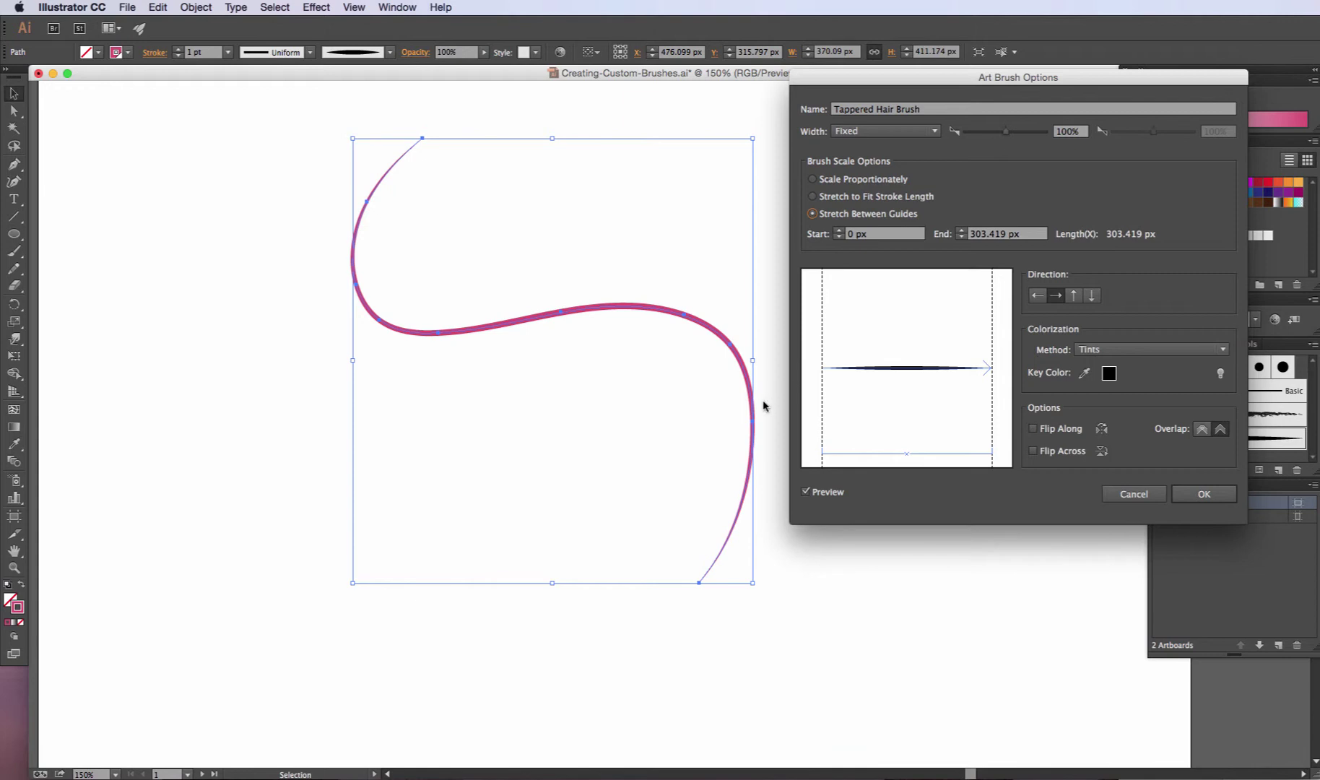
pyautogui.click(873, 197)
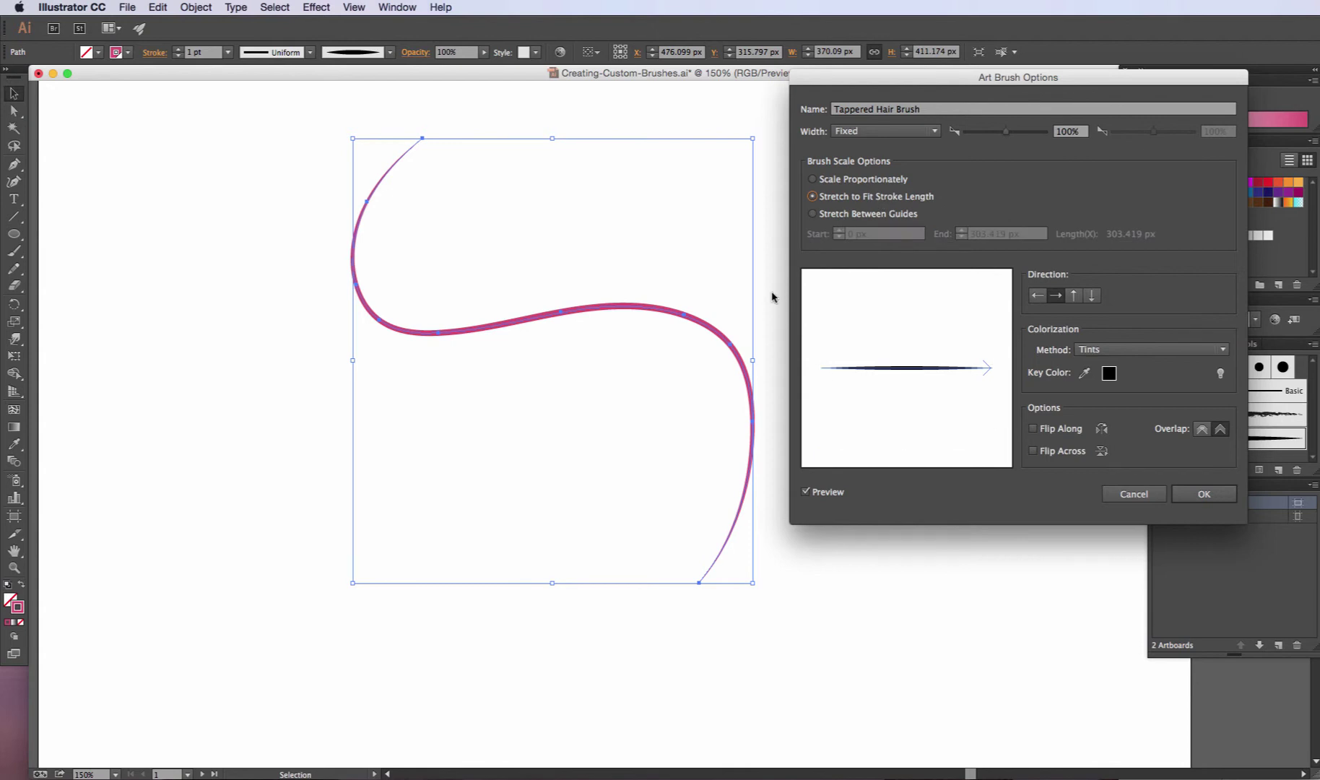
pyautogui.click(1200, 493)
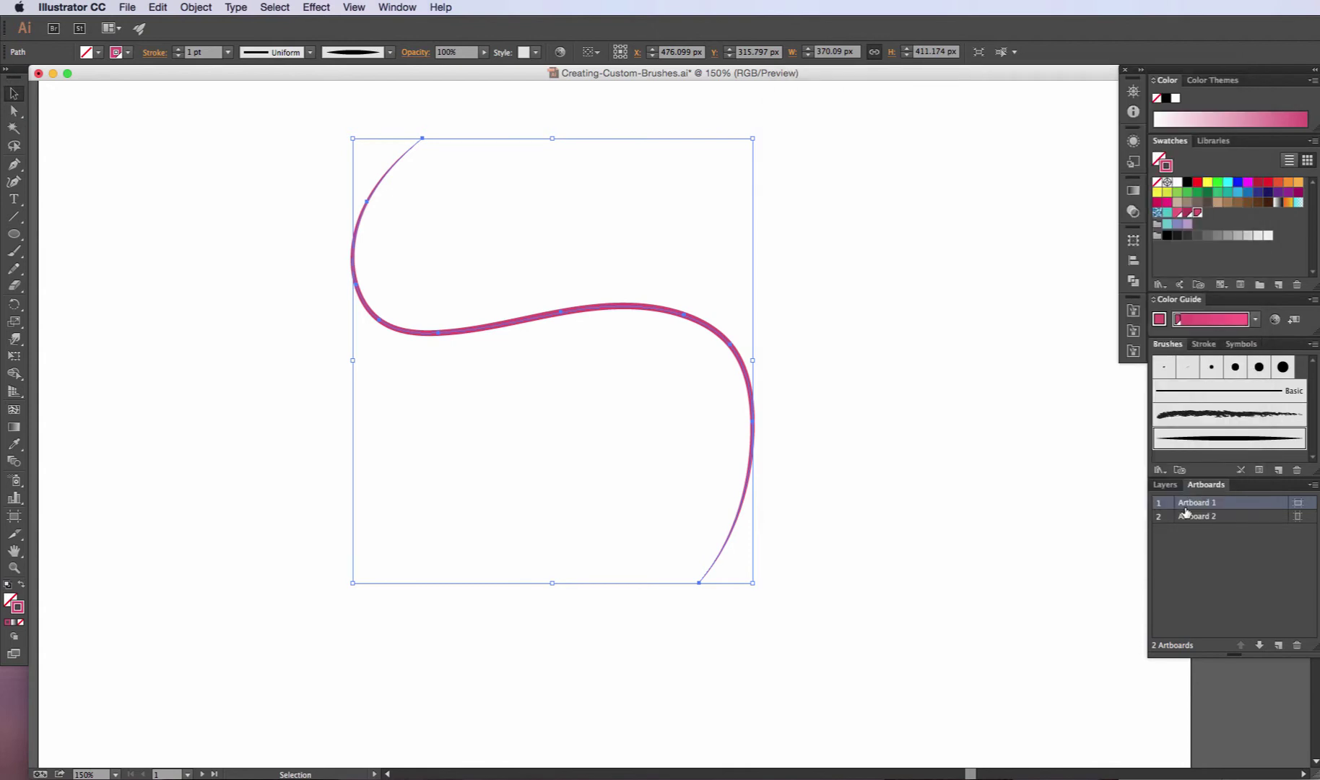
pyautogui.press('Delete')
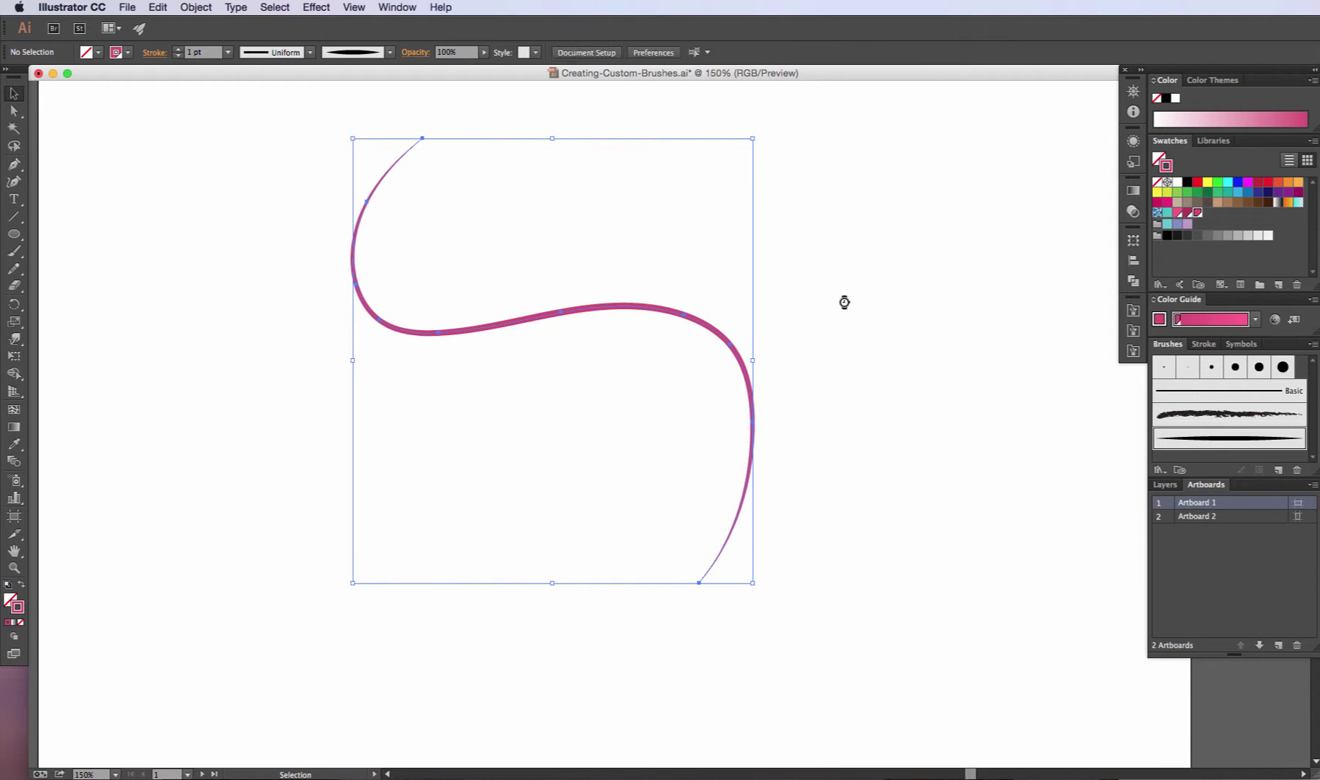
# - Make the hidden branch artwork in the Brush Objects layer visible and select it on the artboard
pyautogui.click(1164, 484)
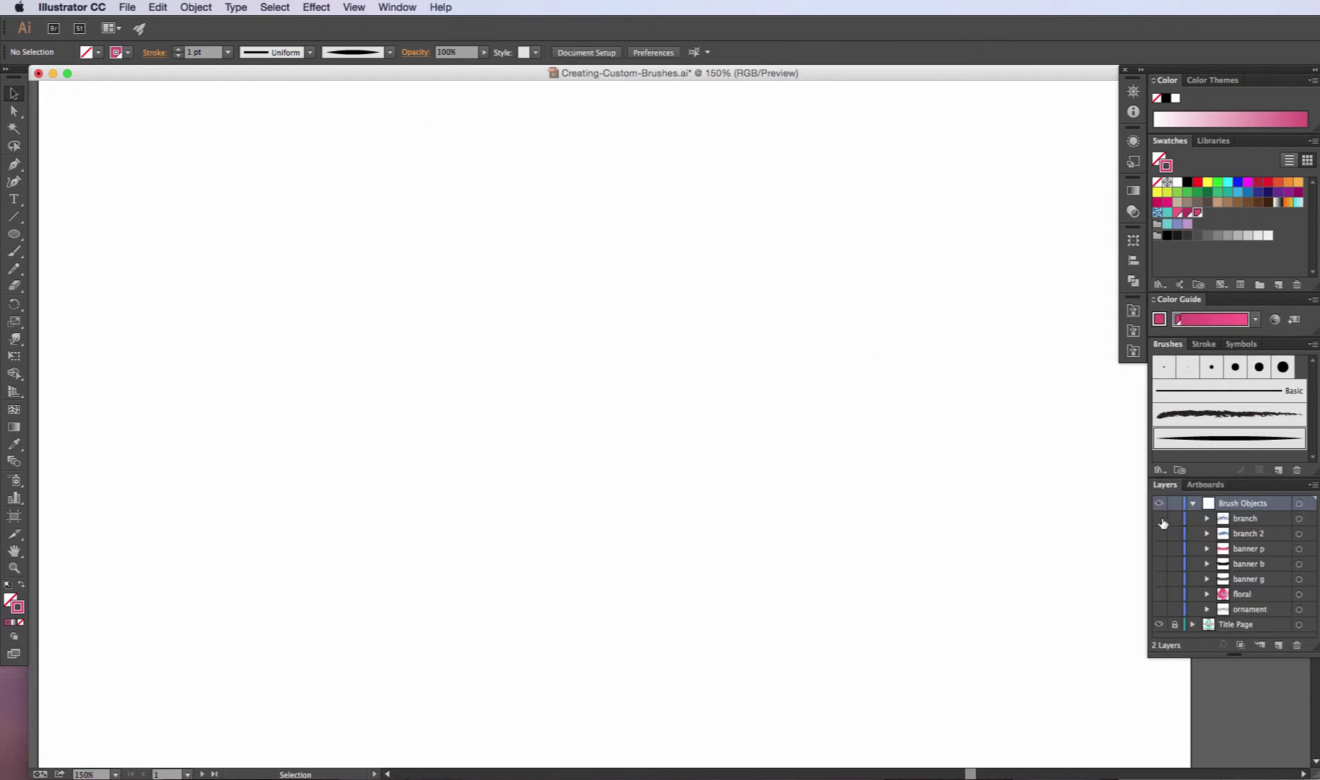
pyautogui.click(1159, 518)
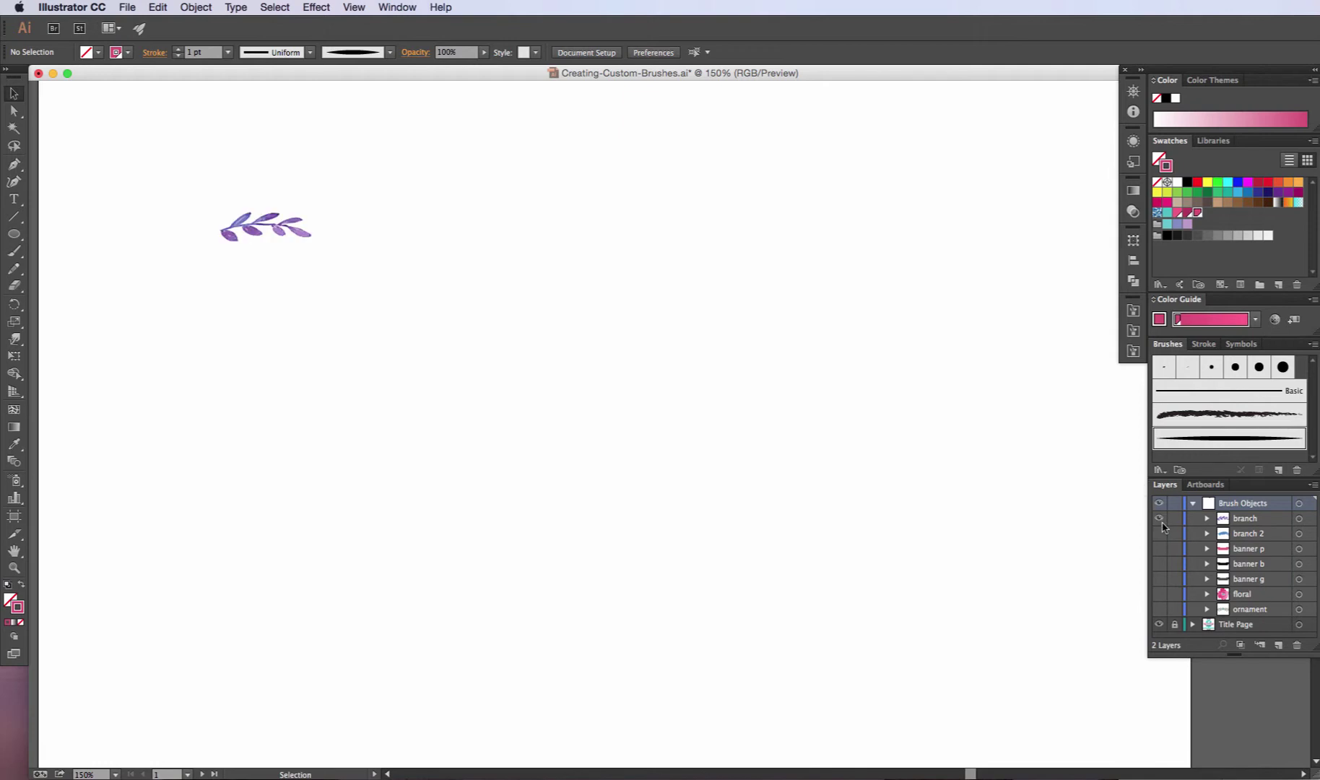
pyautogui.click(238, 231)
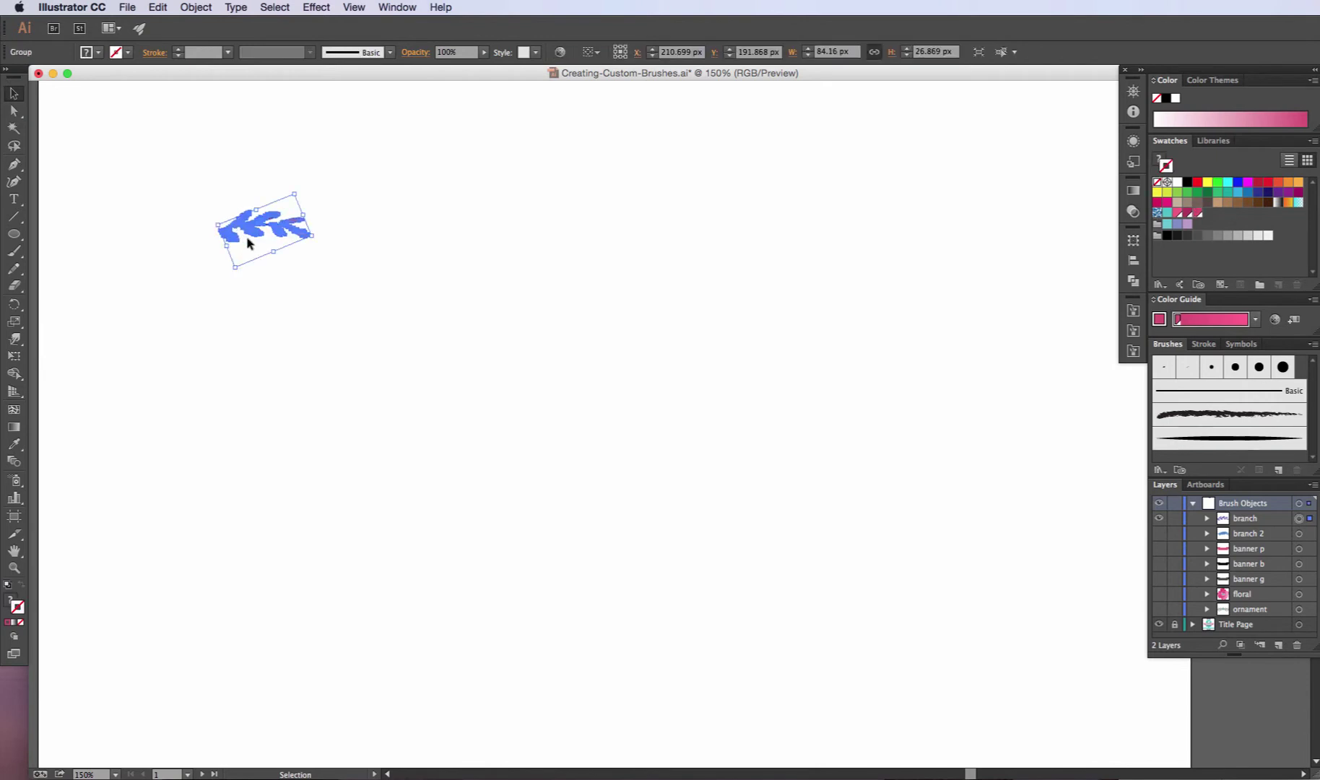
# - Draw a thin horizontal ellipse about 149 px wide and 3 px high ending at the branch's base, and fill it light purple
pyautogui.click(313, 246)
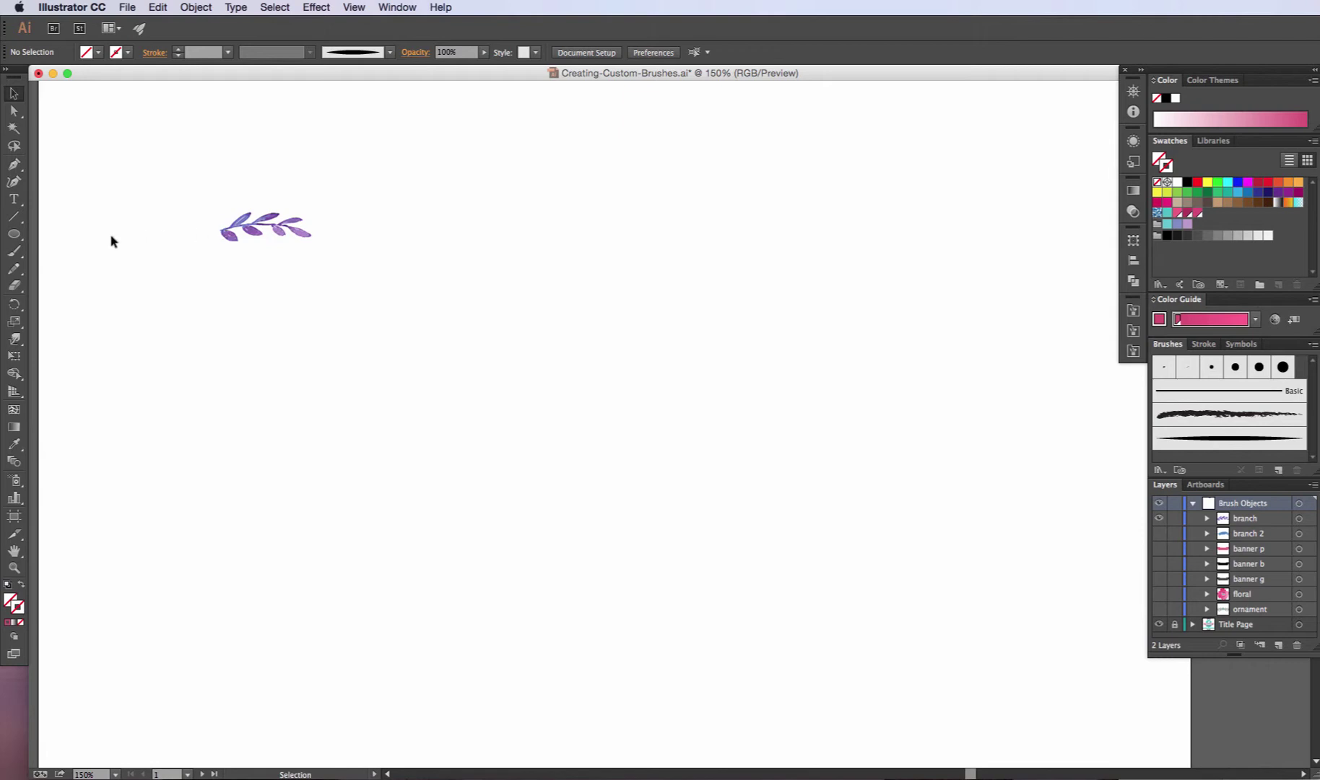
pyautogui.click(17, 238)
pyautogui.moveTo(70, 230); pyautogui.dragTo(230, 233)
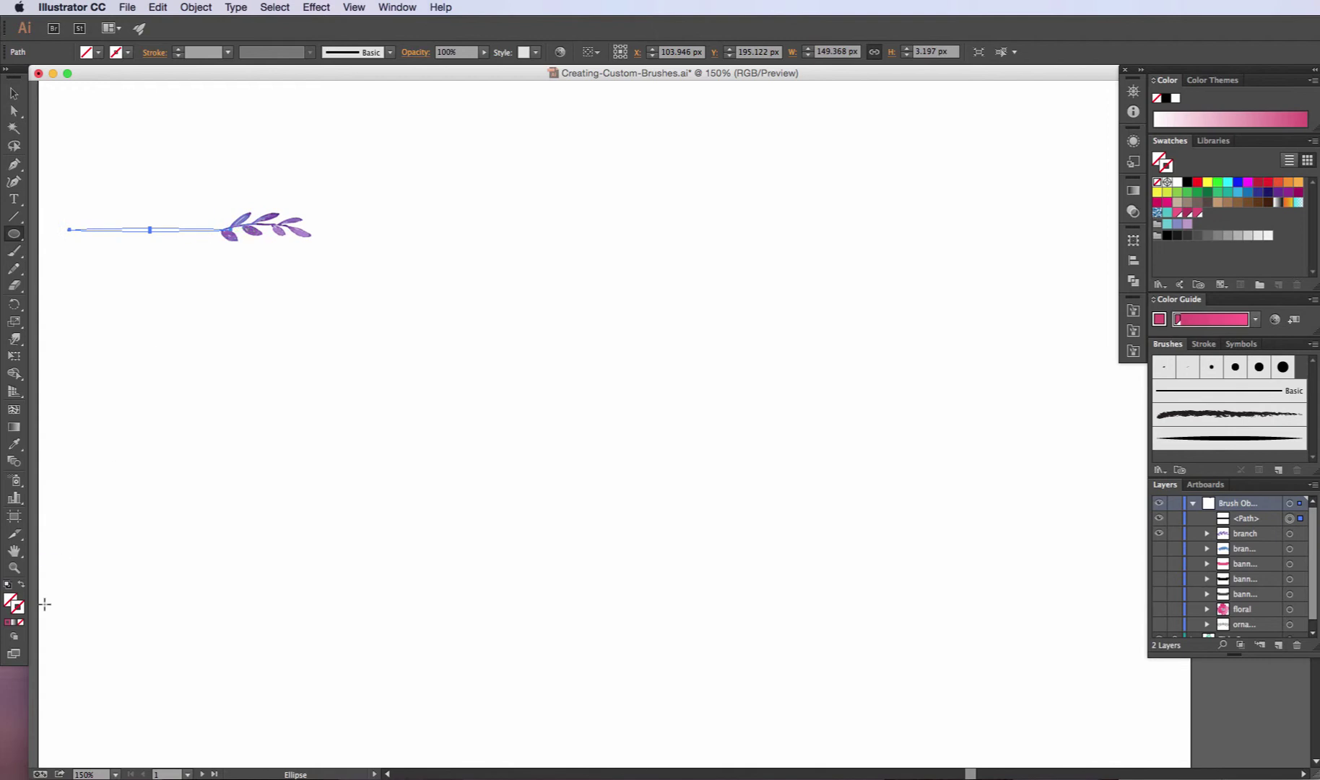
pyautogui.click(1157, 159)
pyautogui.click(1187, 225)
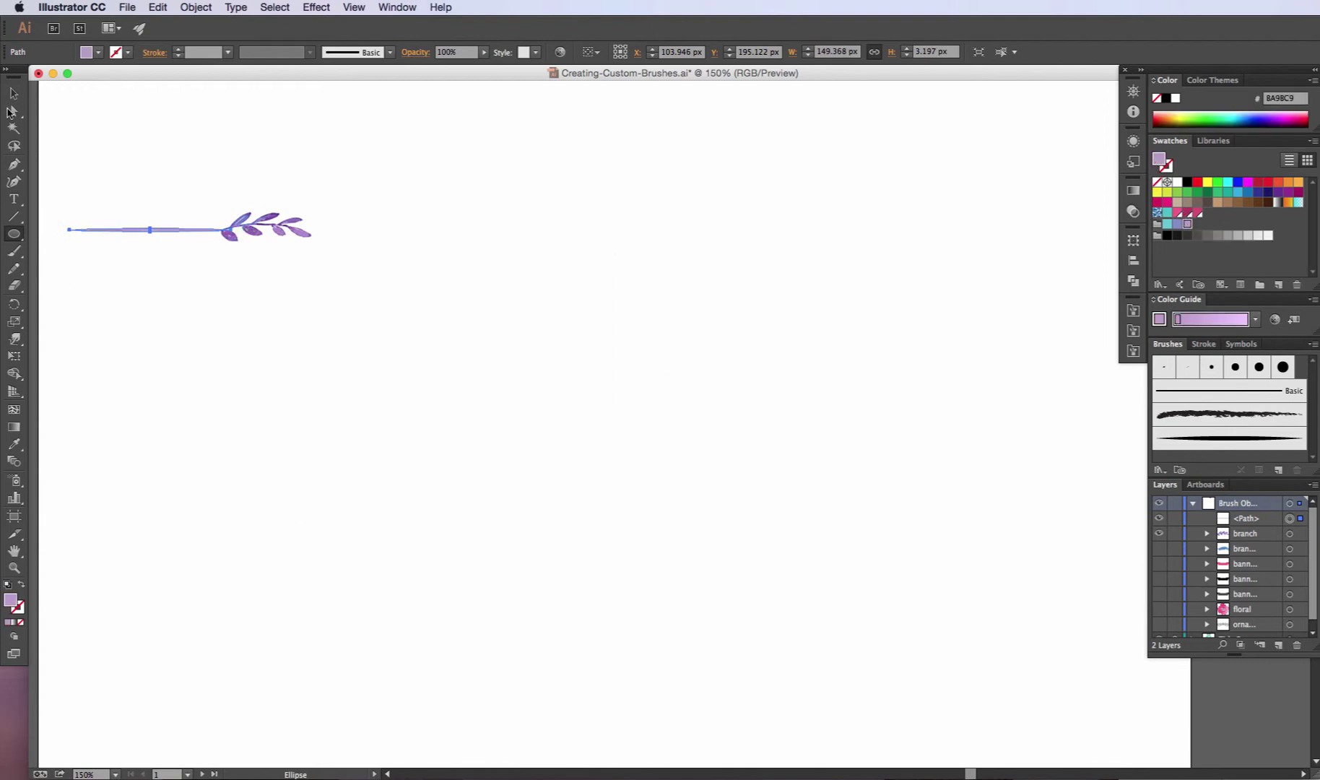
# - Convert the anchor point at the ellipse's free end to a corner so the branch stem tapers to a point
pyautogui.click(11, 109)
pyautogui.click(69, 230)
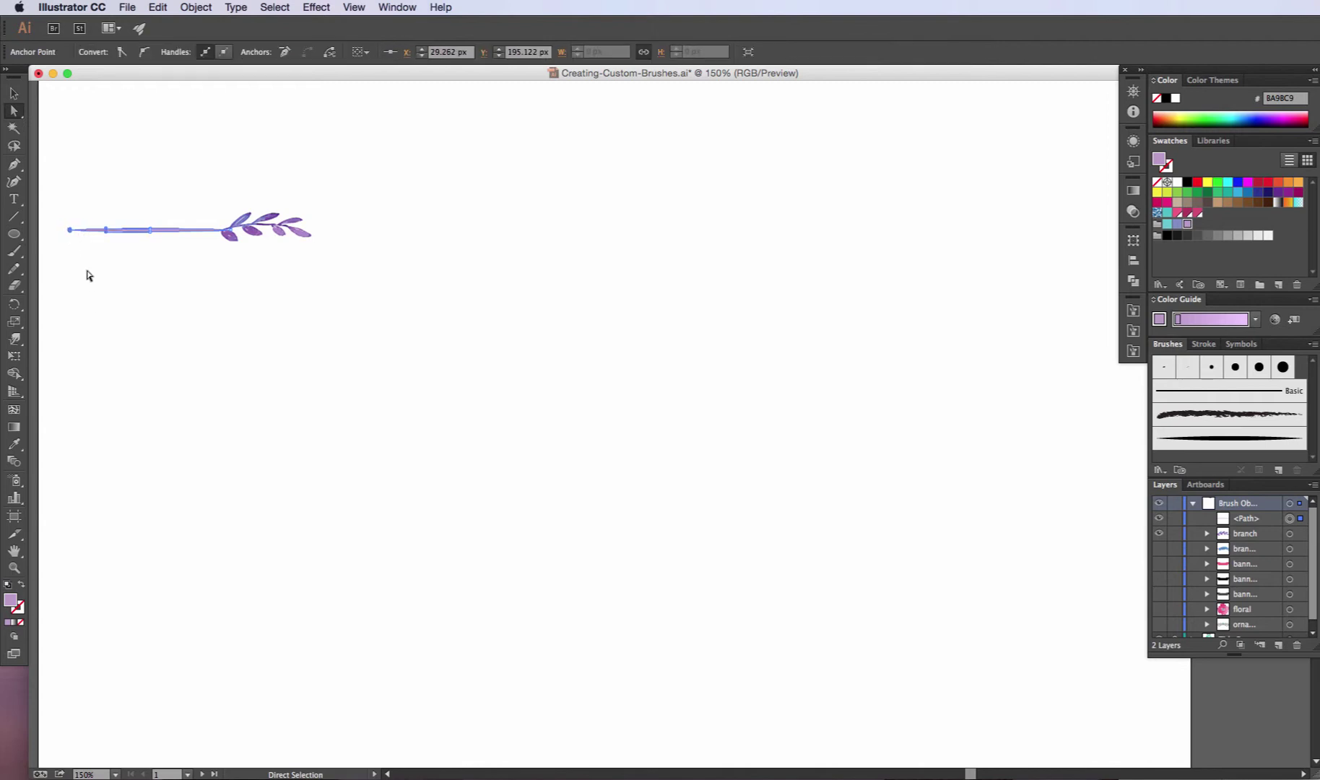
pyautogui.click(122, 52)
pyautogui.click(148, 155)
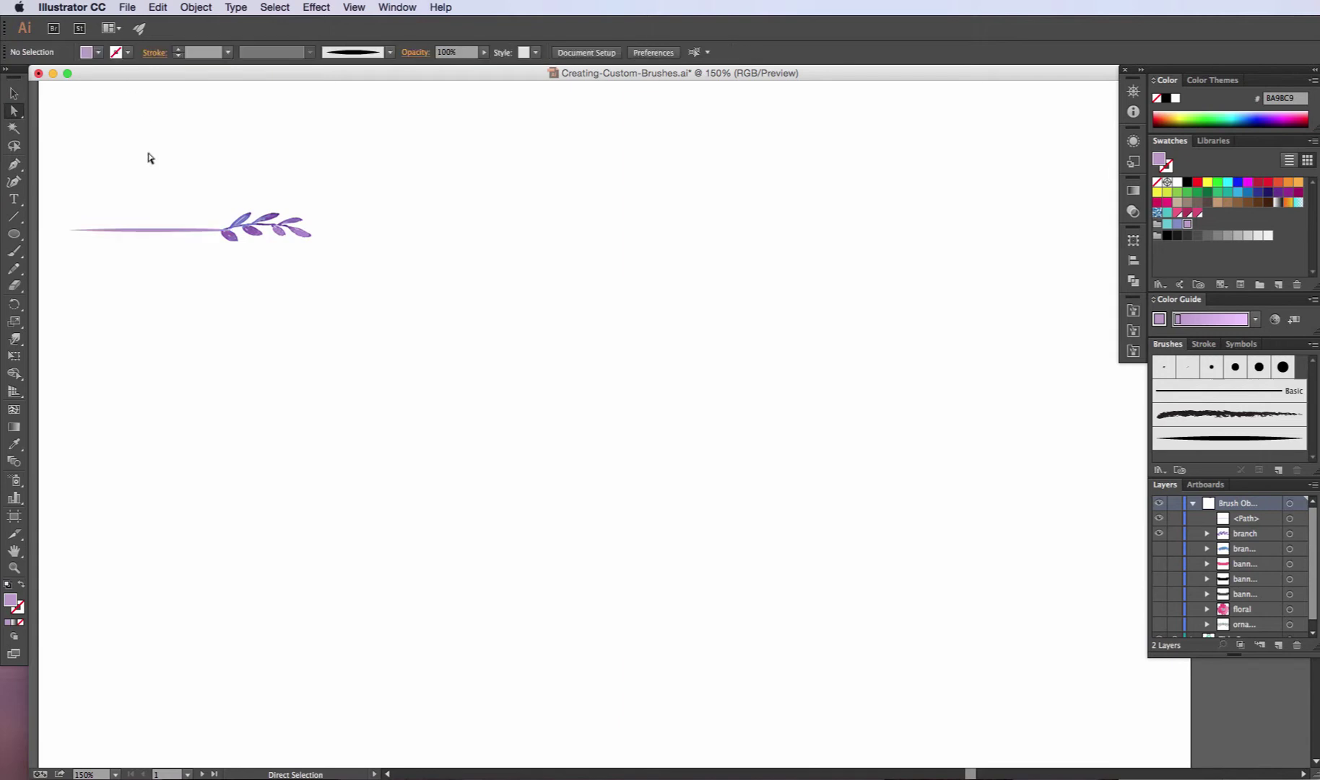
# - Create a new art brush from the stem and branch together, with the colorization method set to Tints
pyautogui.click(14, 94)
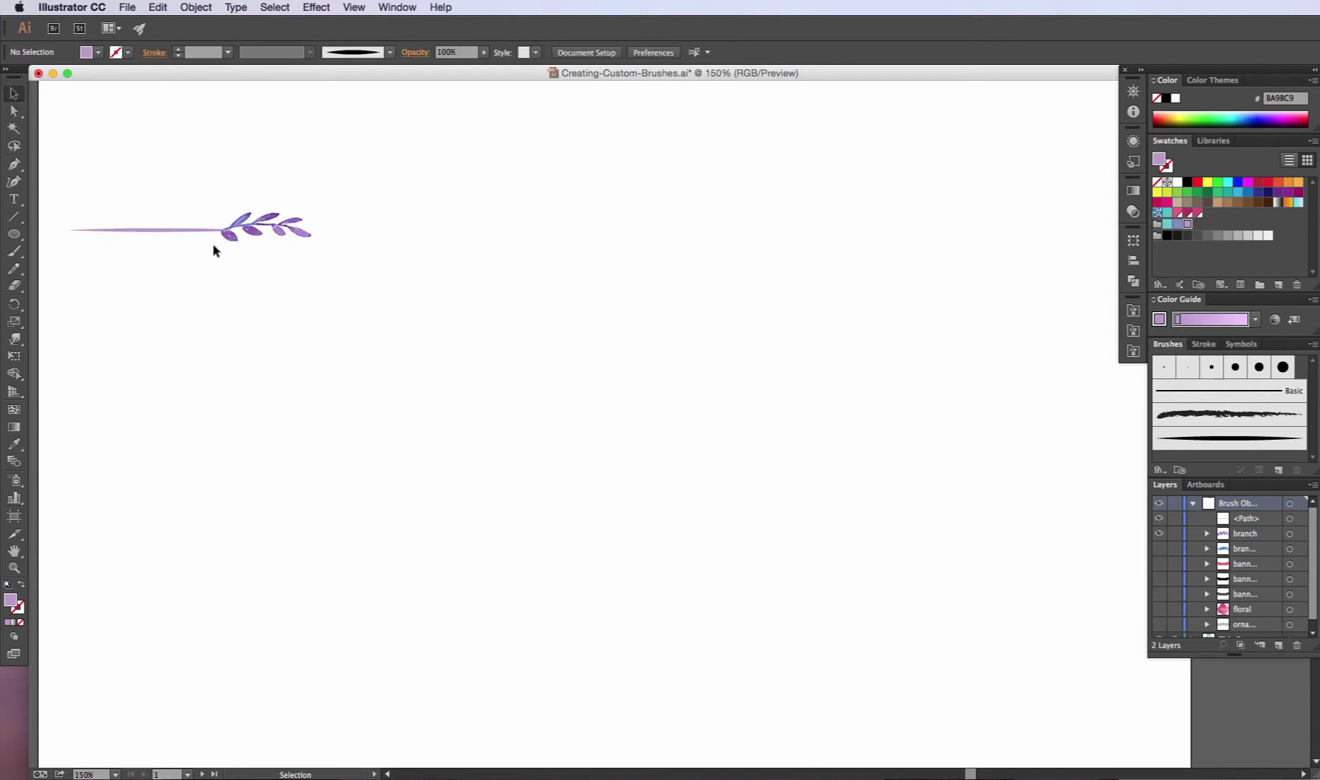
pyautogui.moveTo(344, 264); pyautogui.dragTo(59, 182)
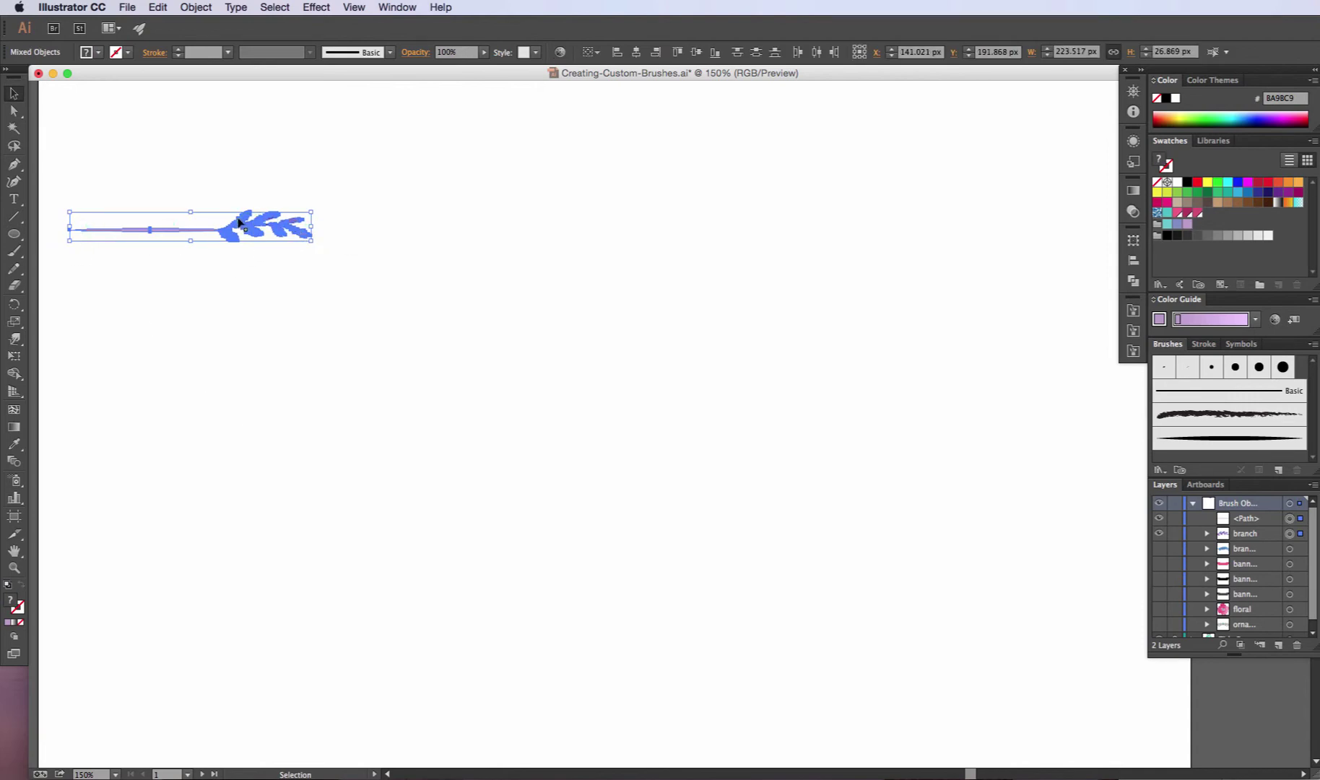
pyautogui.moveTo(242, 228)
pyautogui.mouseDown()
pyautogui.moveTo(431, 244)
pyautogui.moveTo(1147, 383)
pyautogui.moveTo(1251, 438)
pyautogui.mouseUp()
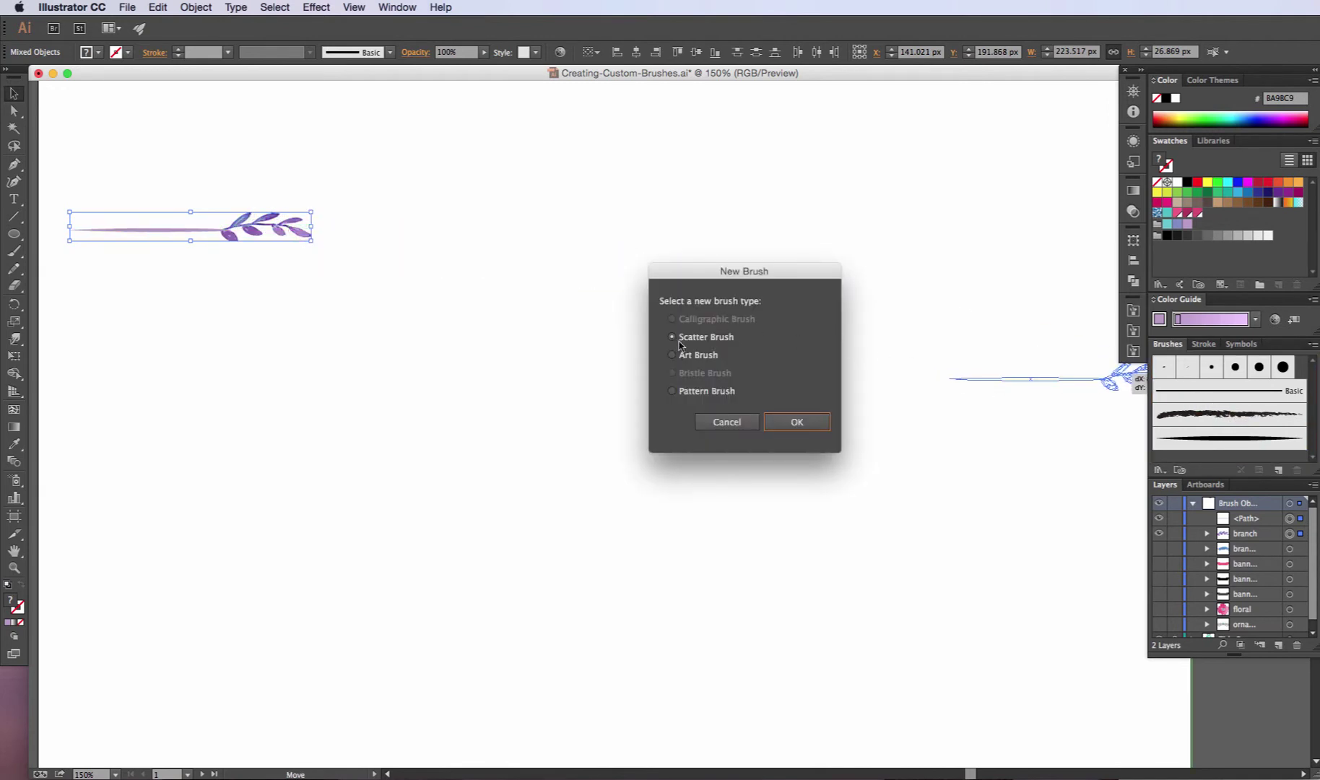
pyautogui.click(699, 356)
pyautogui.click(797, 423)
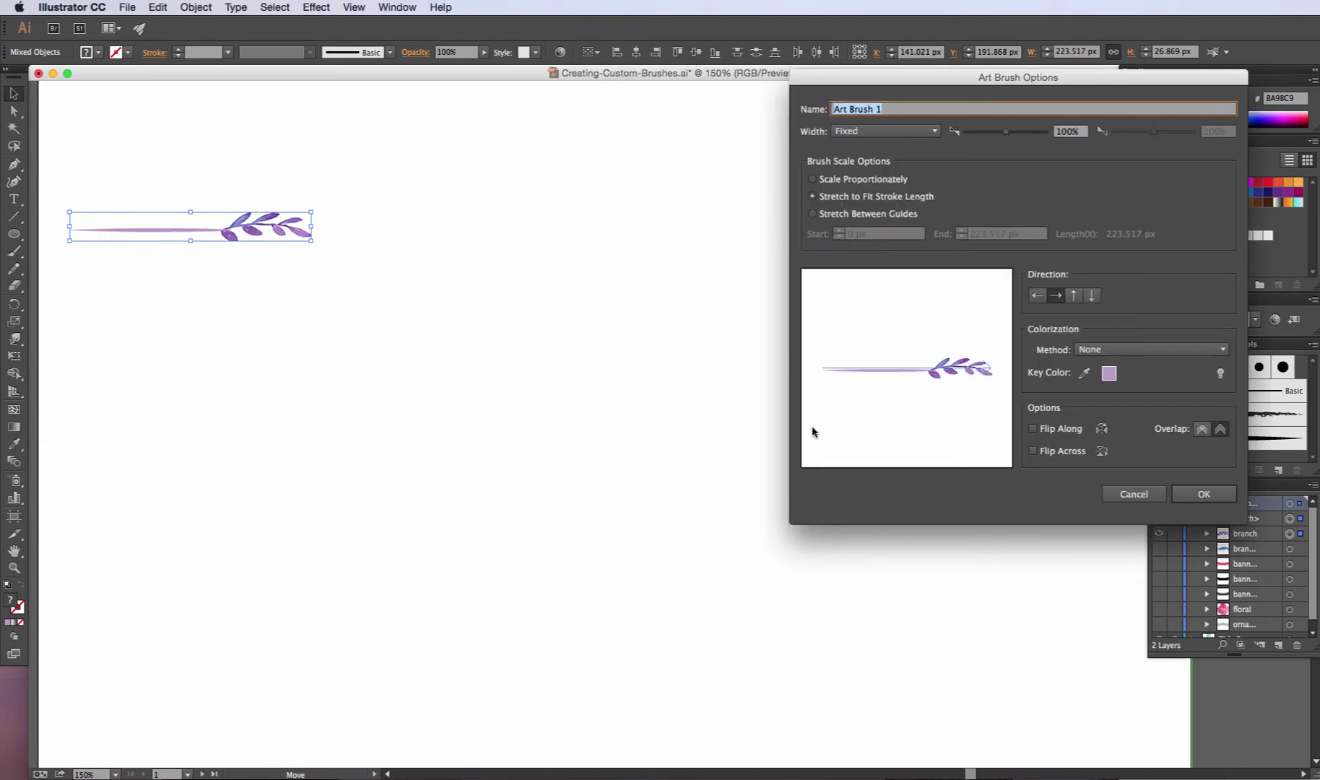
pyautogui.moveTo(1004, 83)
pyautogui.mouseDown()
pyautogui.moveTo(942, 148)
pyautogui.moveTo(922, 149)
pyautogui.mouseUp()
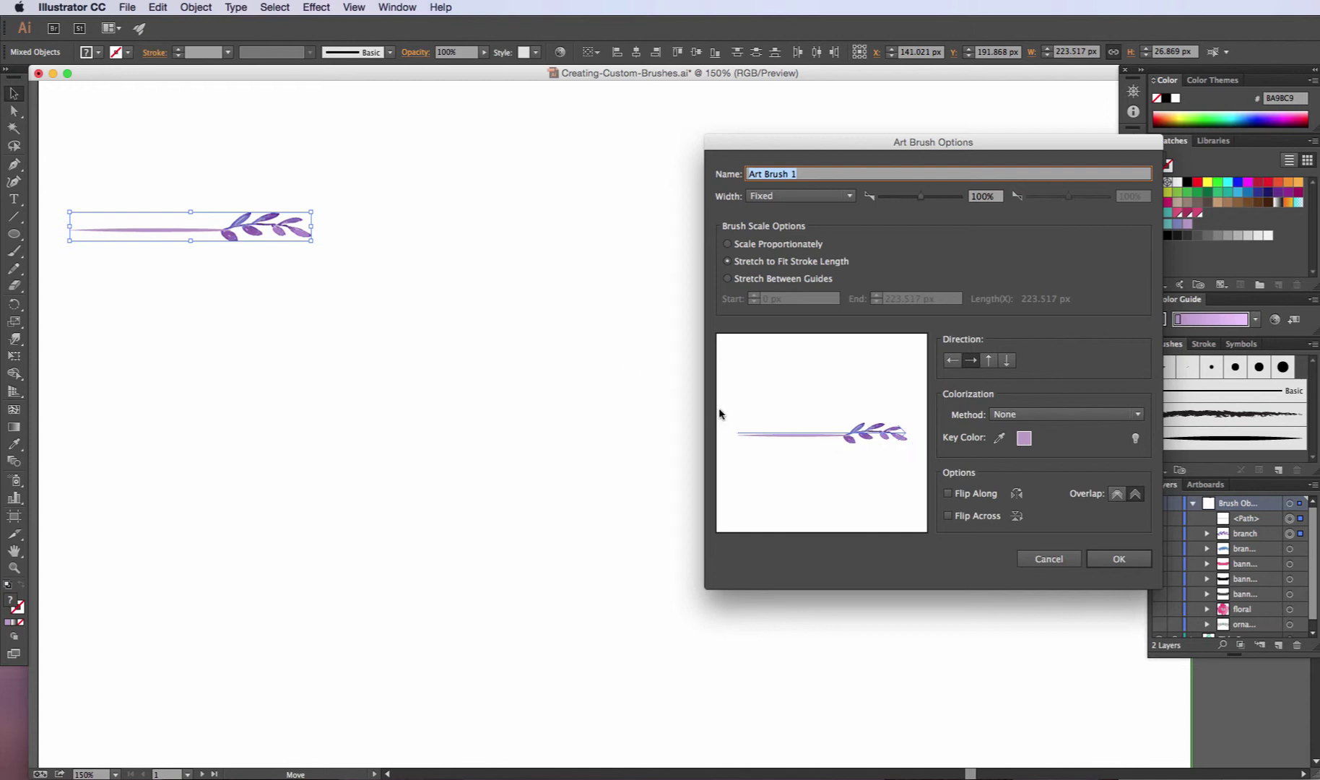
pyautogui.click(1049, 421)
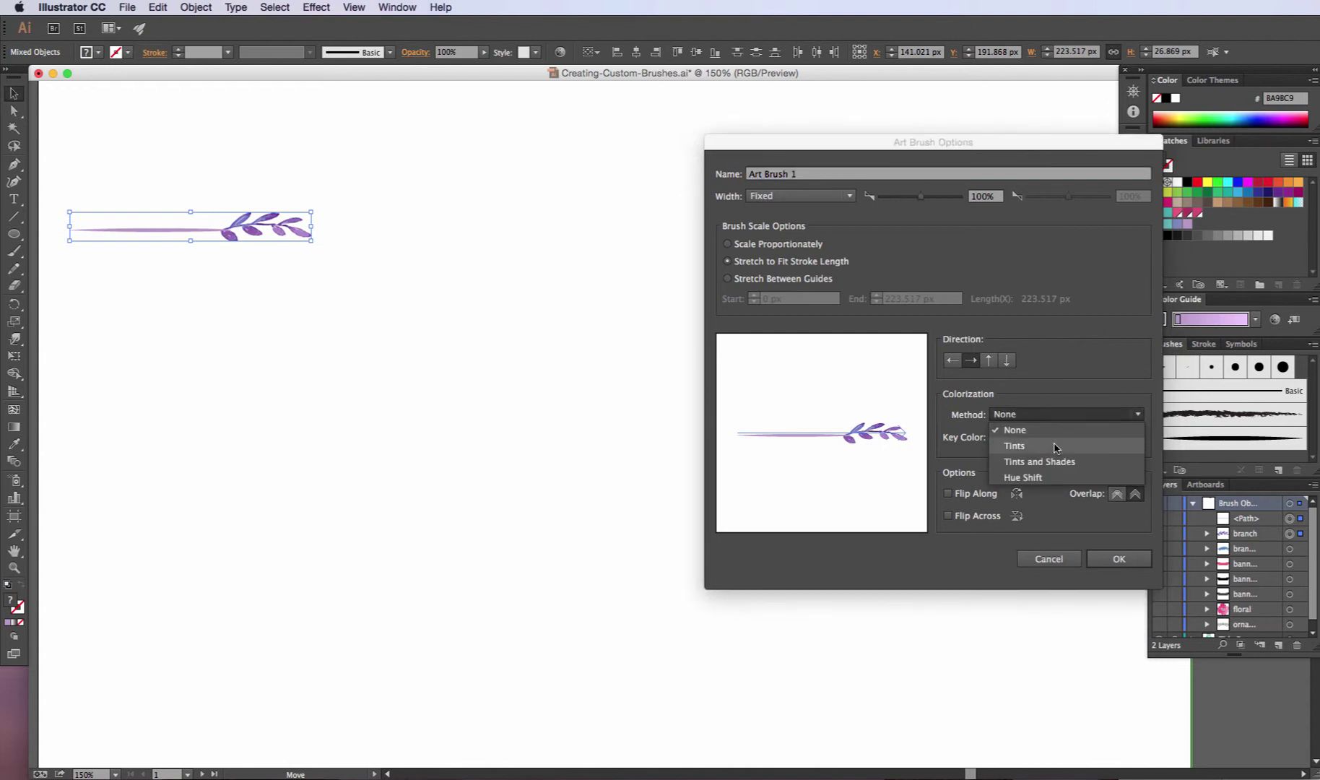
pyautogui.click(1051, 448)
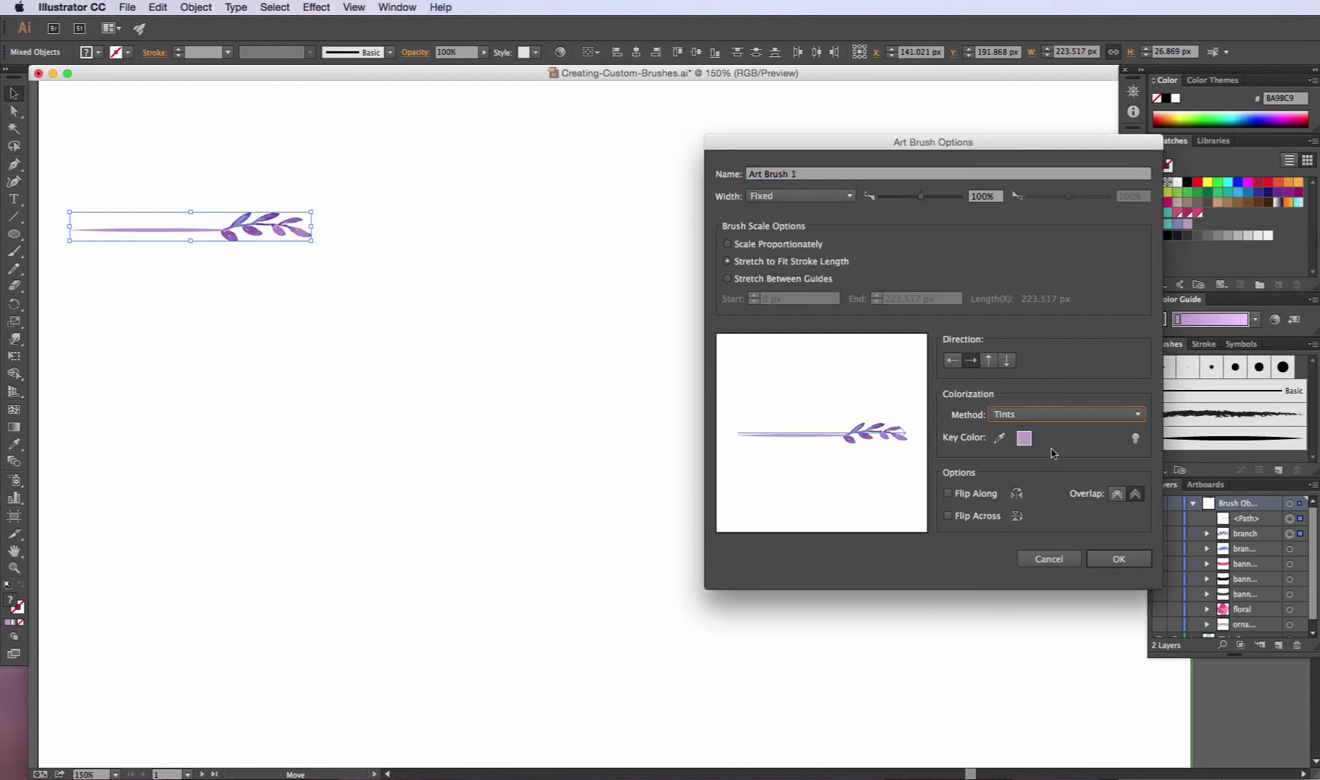
pyautogui.click(1127, 560)
pyautogui.click(250, 323)
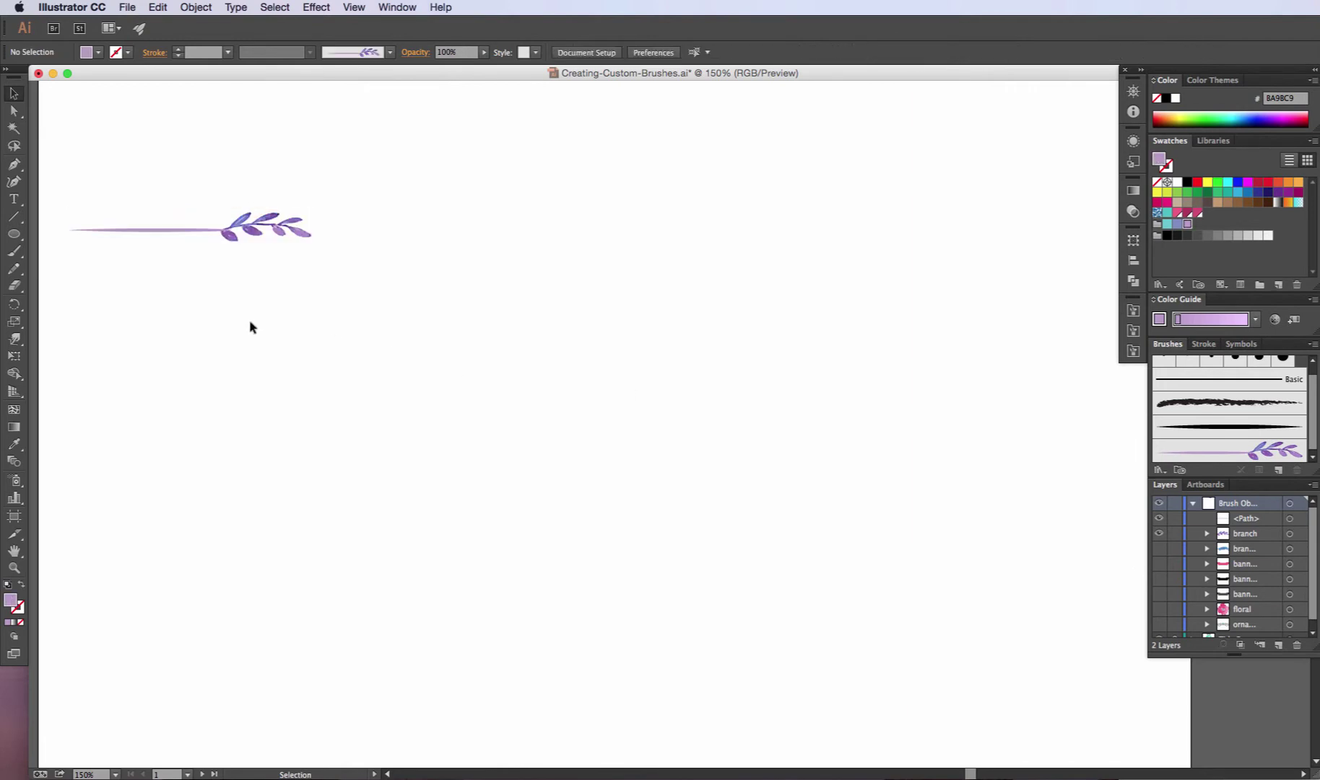
# - Paint a wavy test stroke about 688 px wide and 152 px high with the branch brush, using no fill and a green stroke
pyautogui.click(16, 252)
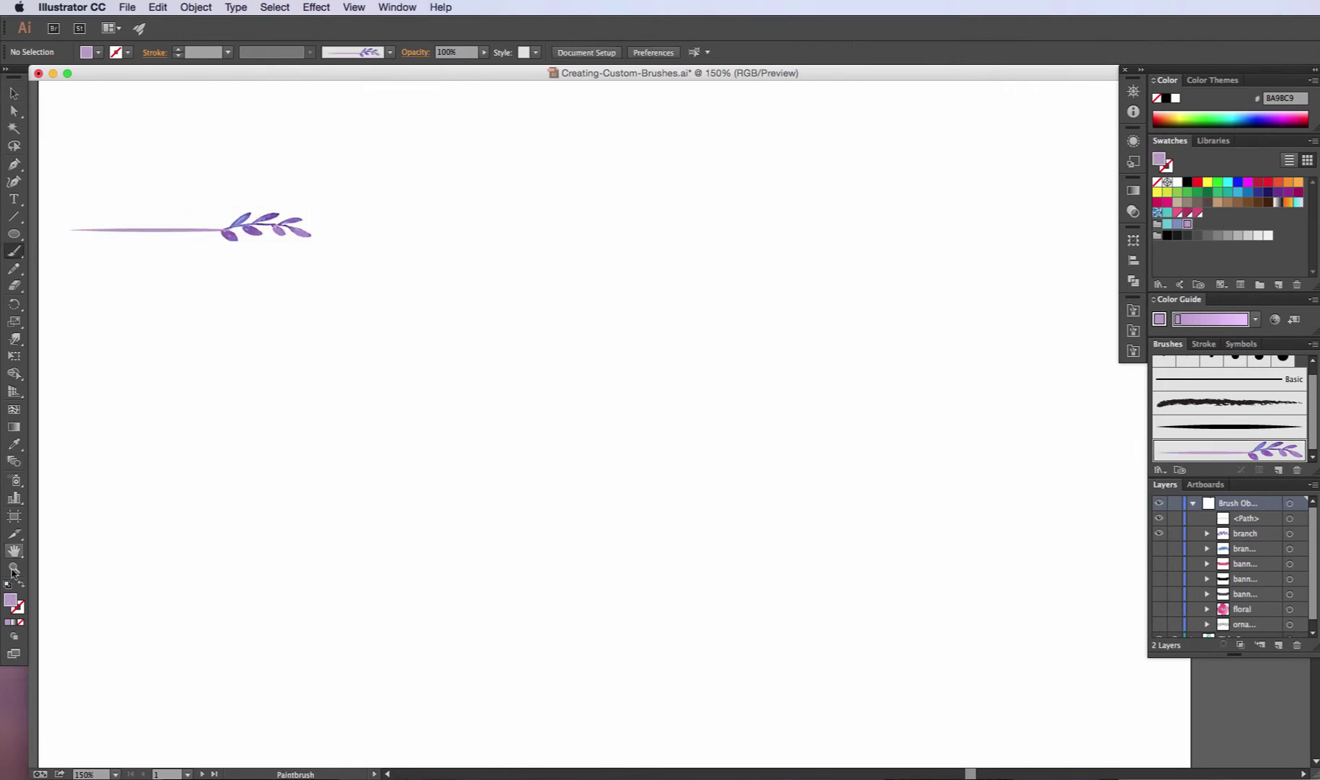
pyautogui.click(22, 621)
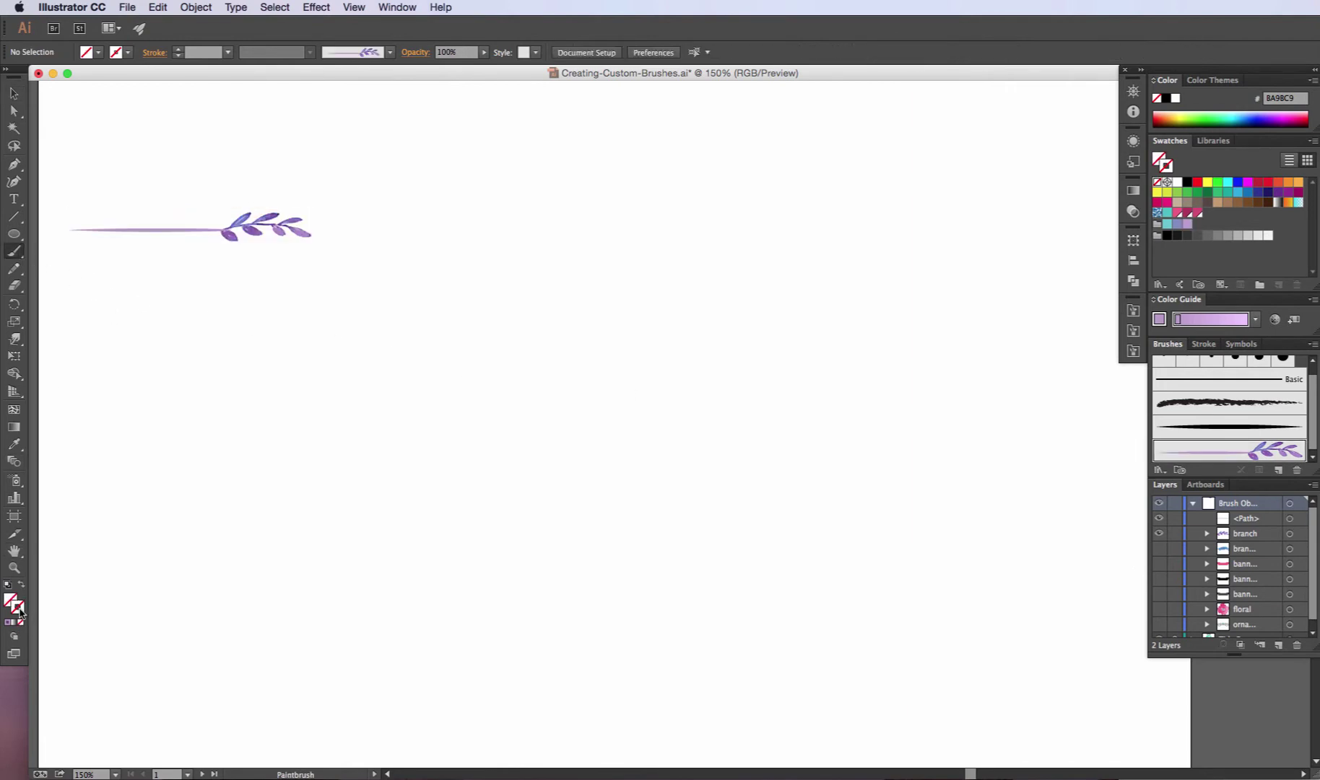
pyautogui.click(1217, 192)
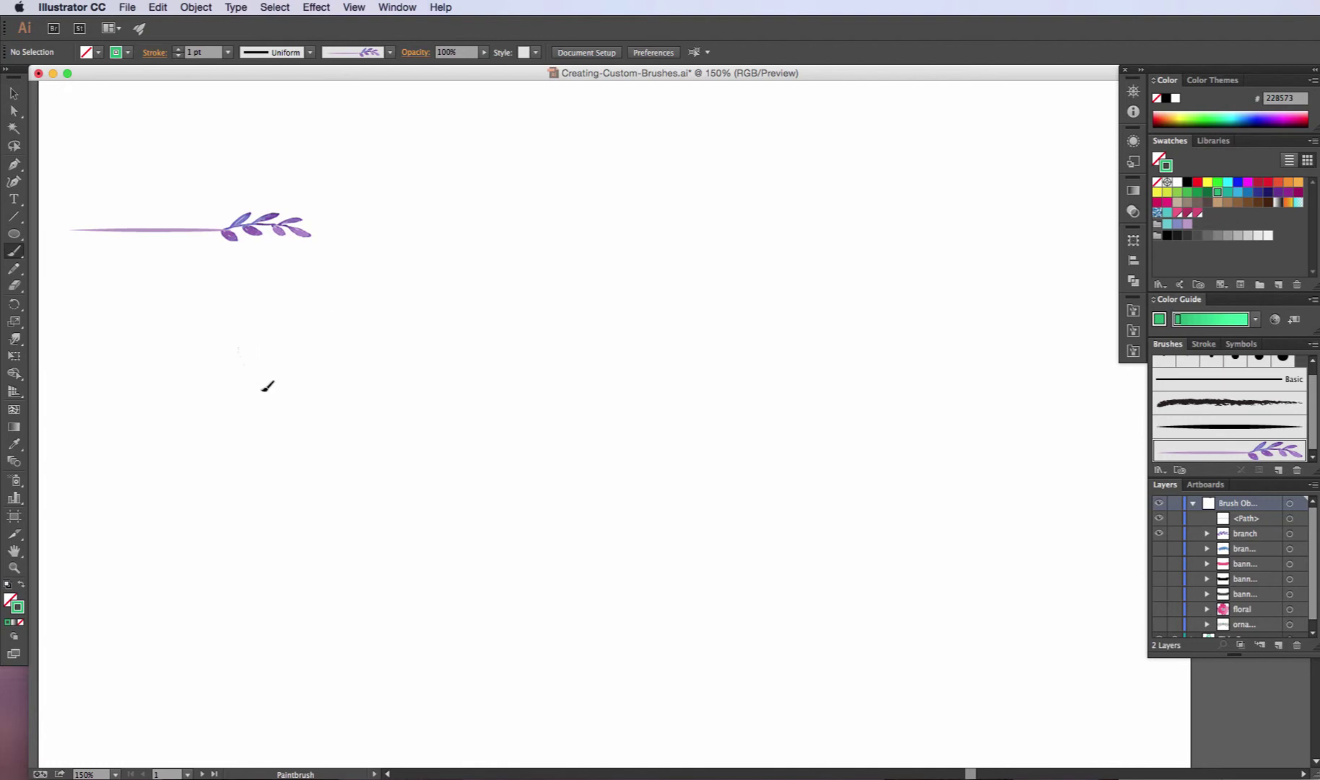
pyautogui.moveTo(263, 389)
pyautogui.mouseDown()
pyautogui.moveTo(572, 367)
pyautogui.moveTo(913, 304)
pyautogui.moveTo(973, 374)
pyautogui.mouseUp()
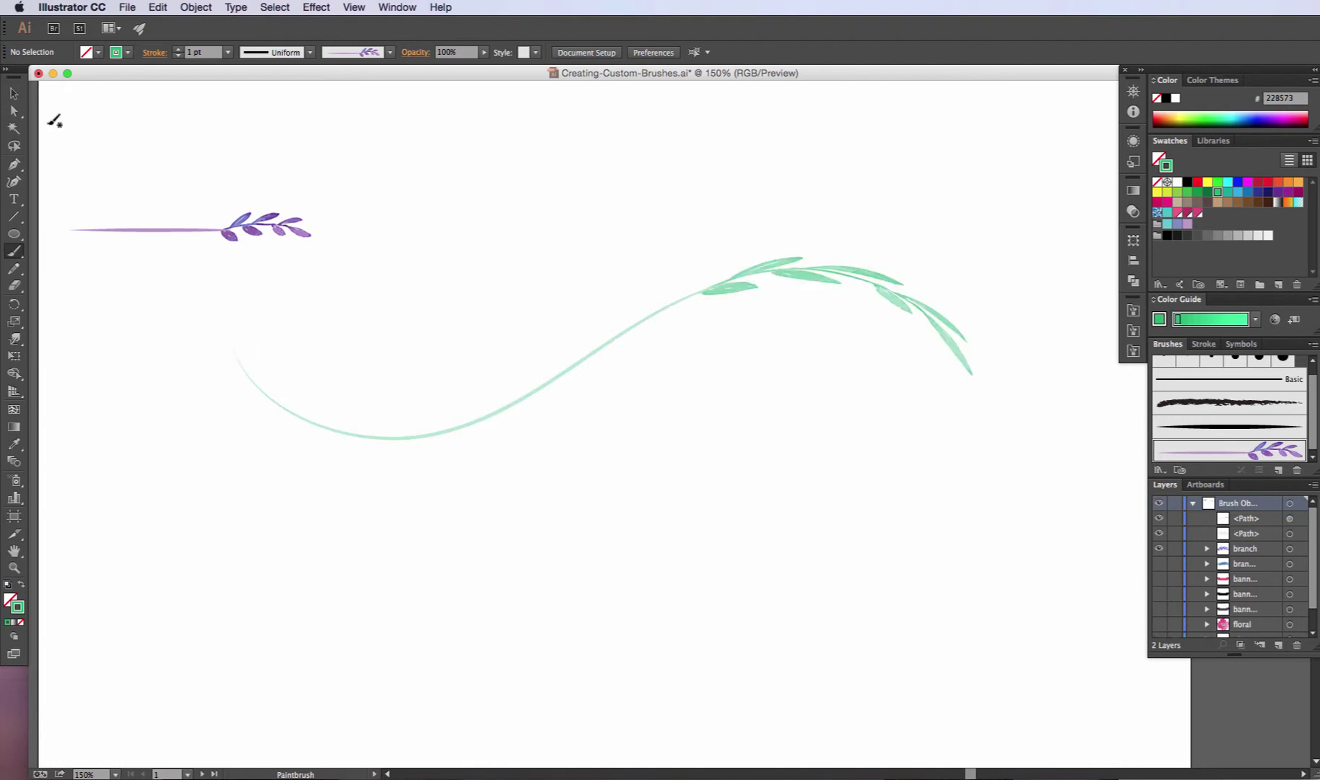
# - Select the green branch test stroke and delete it
pyautogui.click(14, 93)
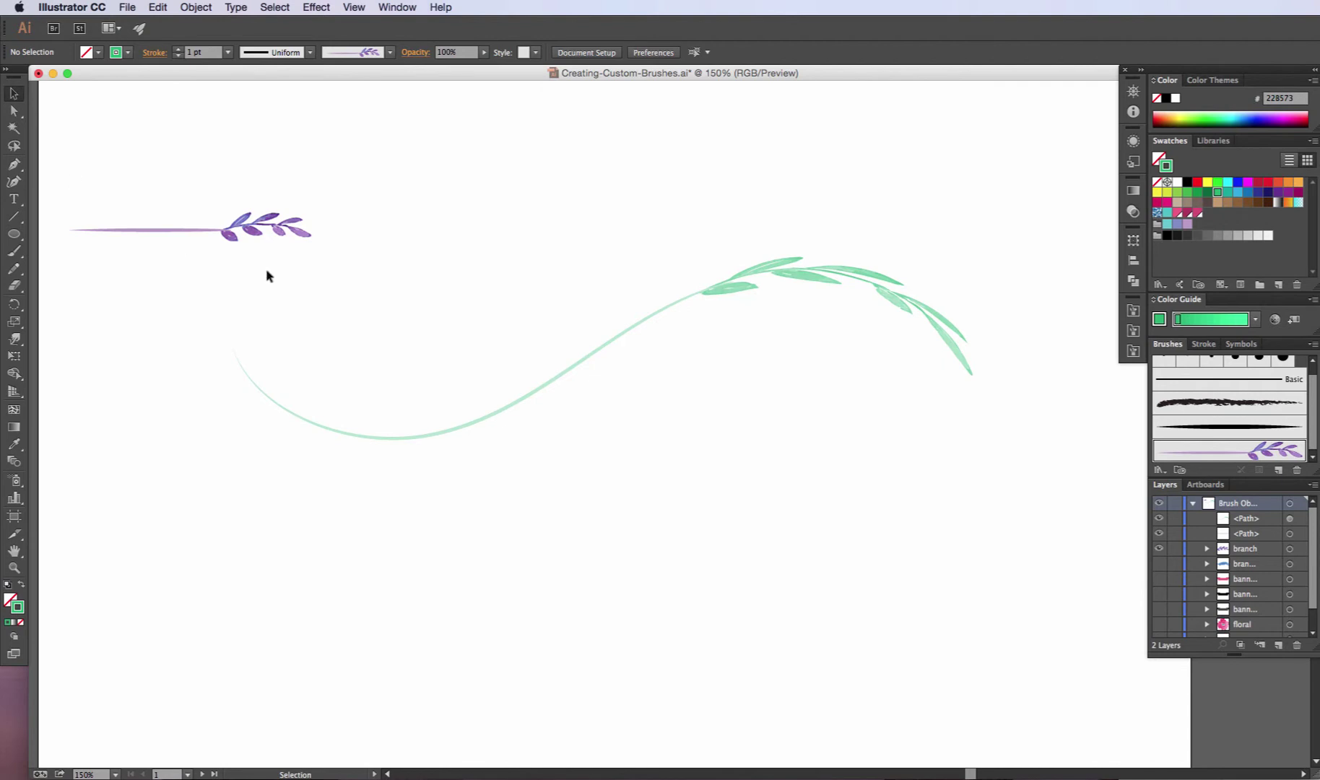
pyautogui.click(743, 291)
pyautogui.click(1157, 320)
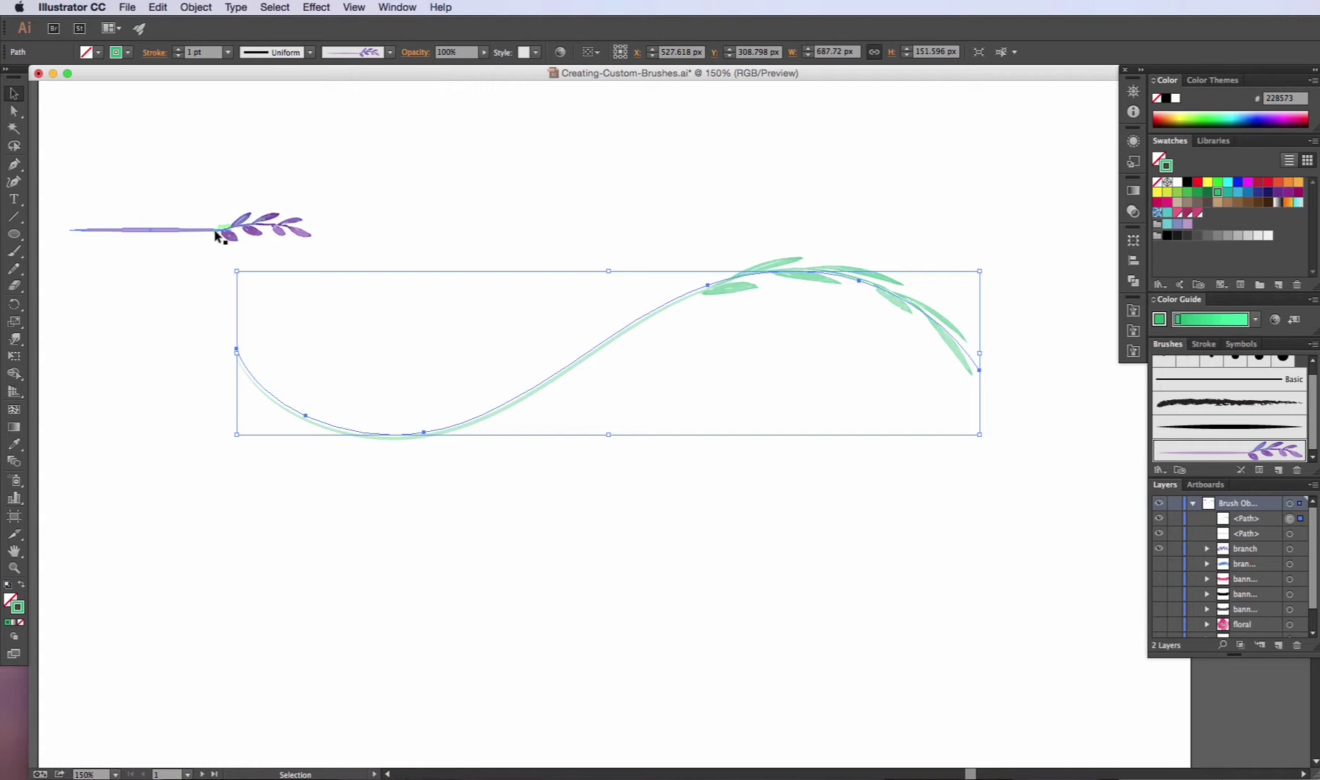
pyautogui.press('Delete')
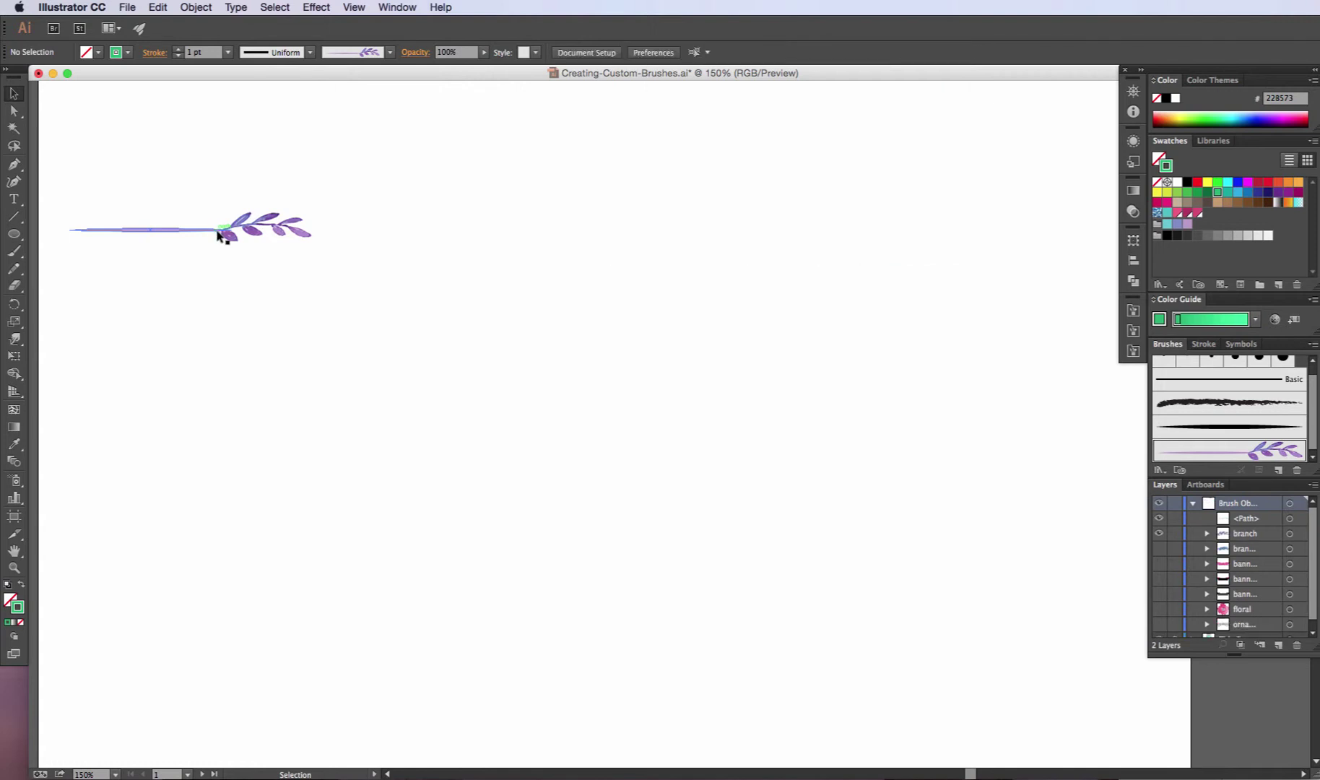
pyautogui.click(225, 239)
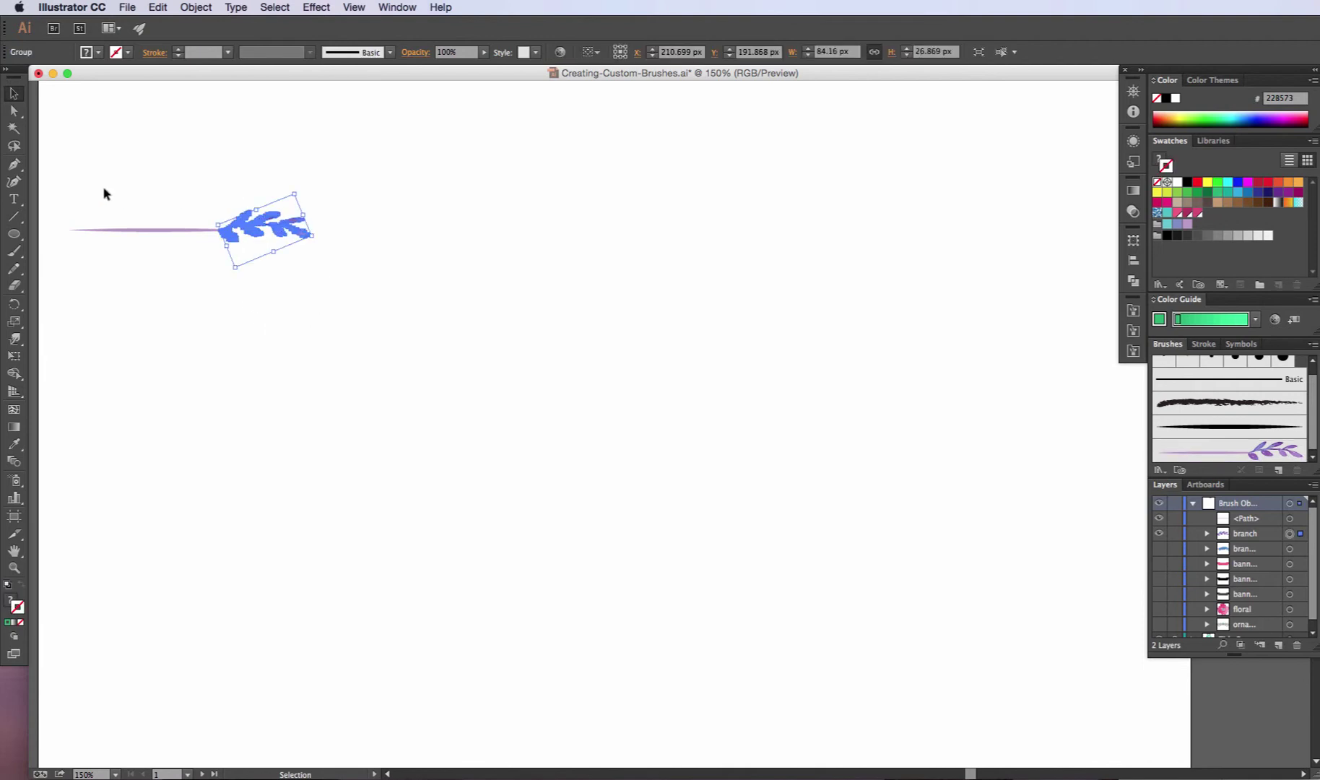
pyautogui.moveTo(63, 183); pyautogui.dragTo(346, 252)
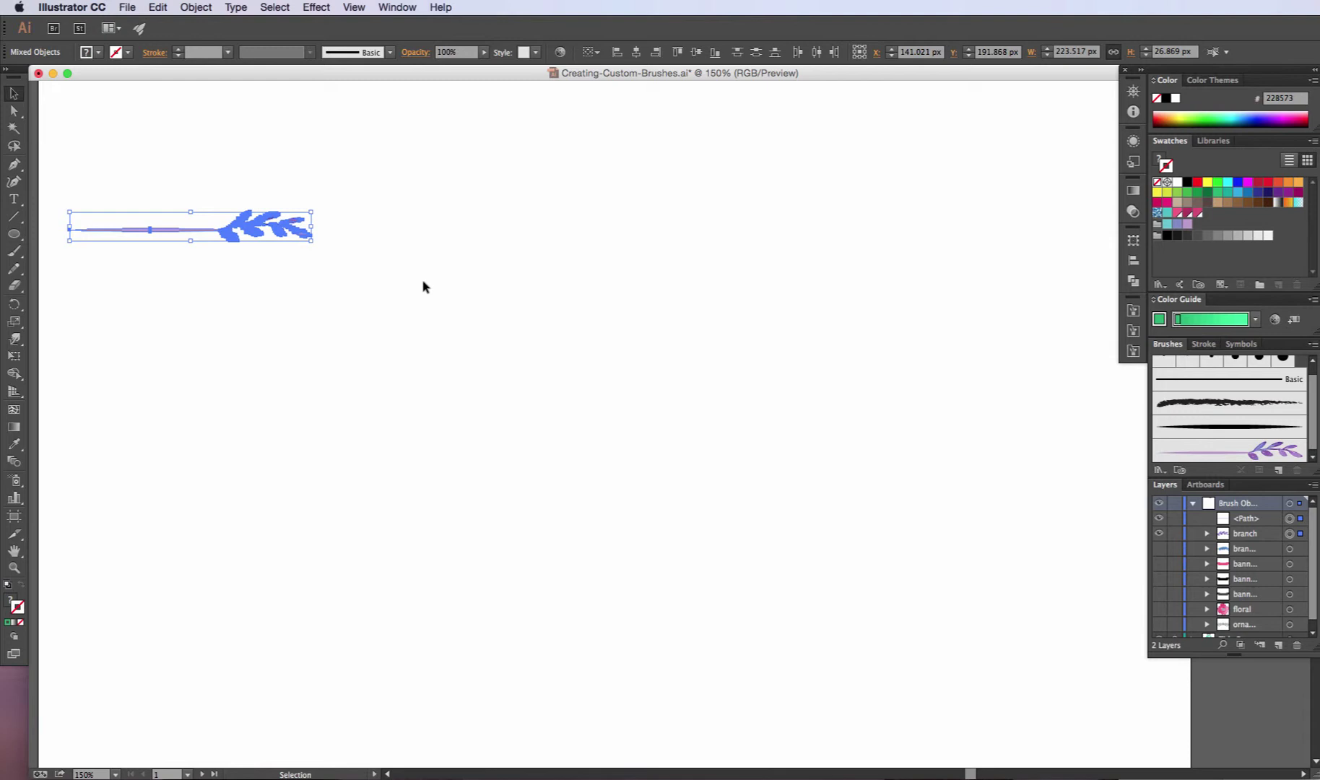
pyautogui.click(423, 287)
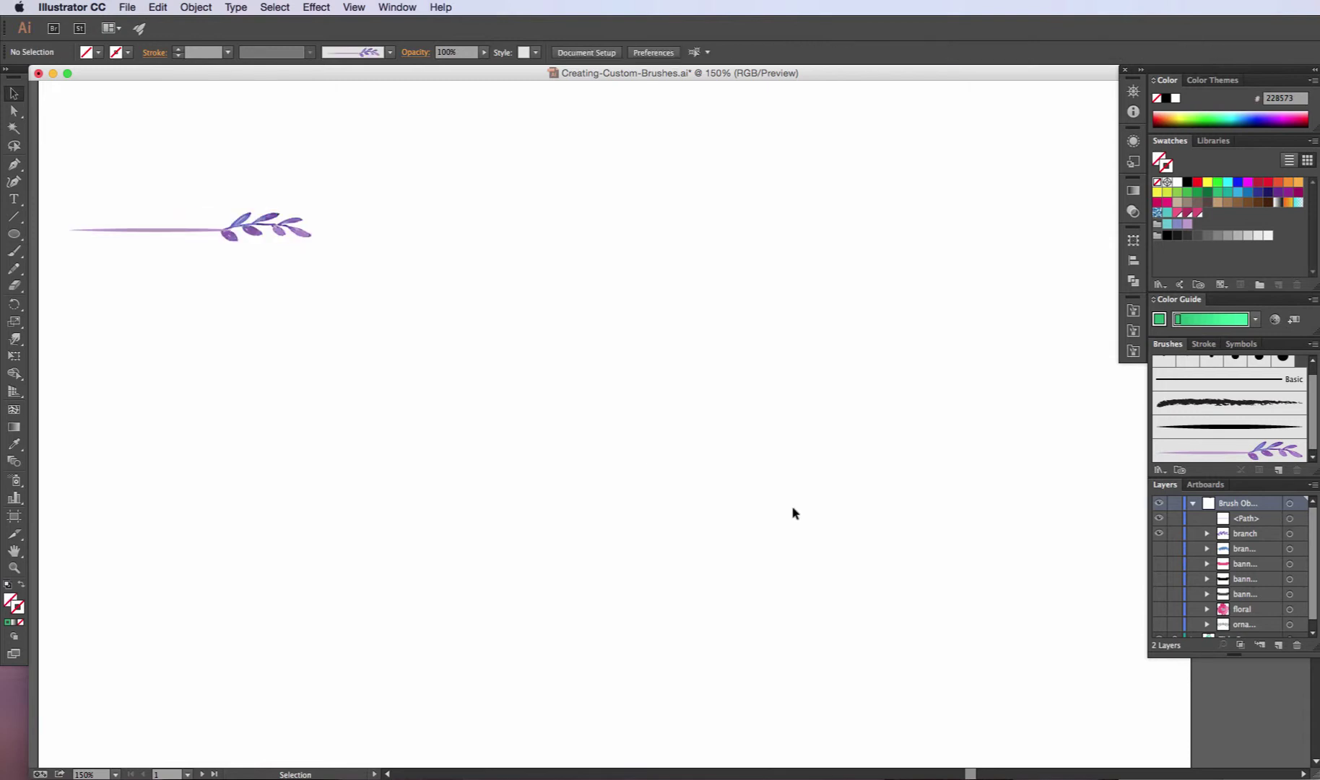
# - Make the hidden black and grey banners visible in the Brush Objects layer, and start a new art brush from the grey banner
pyautogui.click(1159, 579)
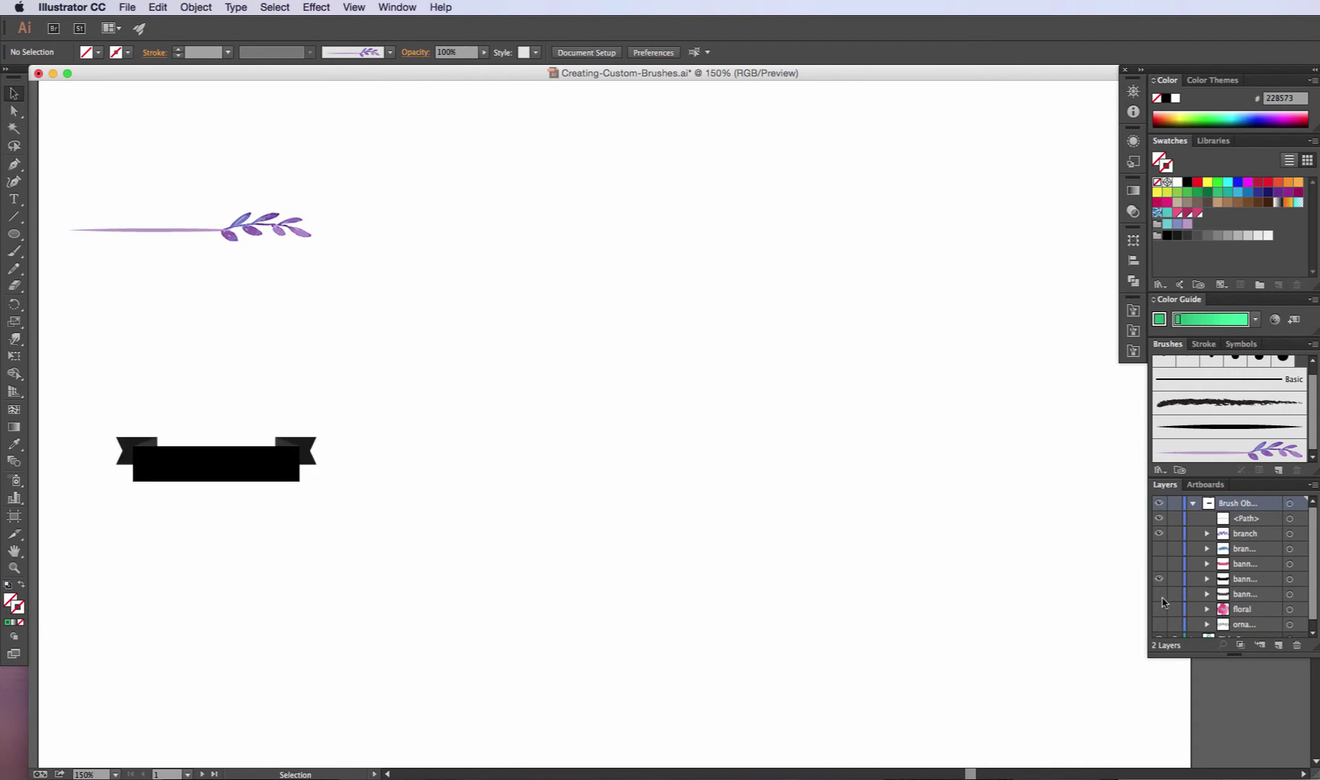
pyautogui.click(1159, 594)
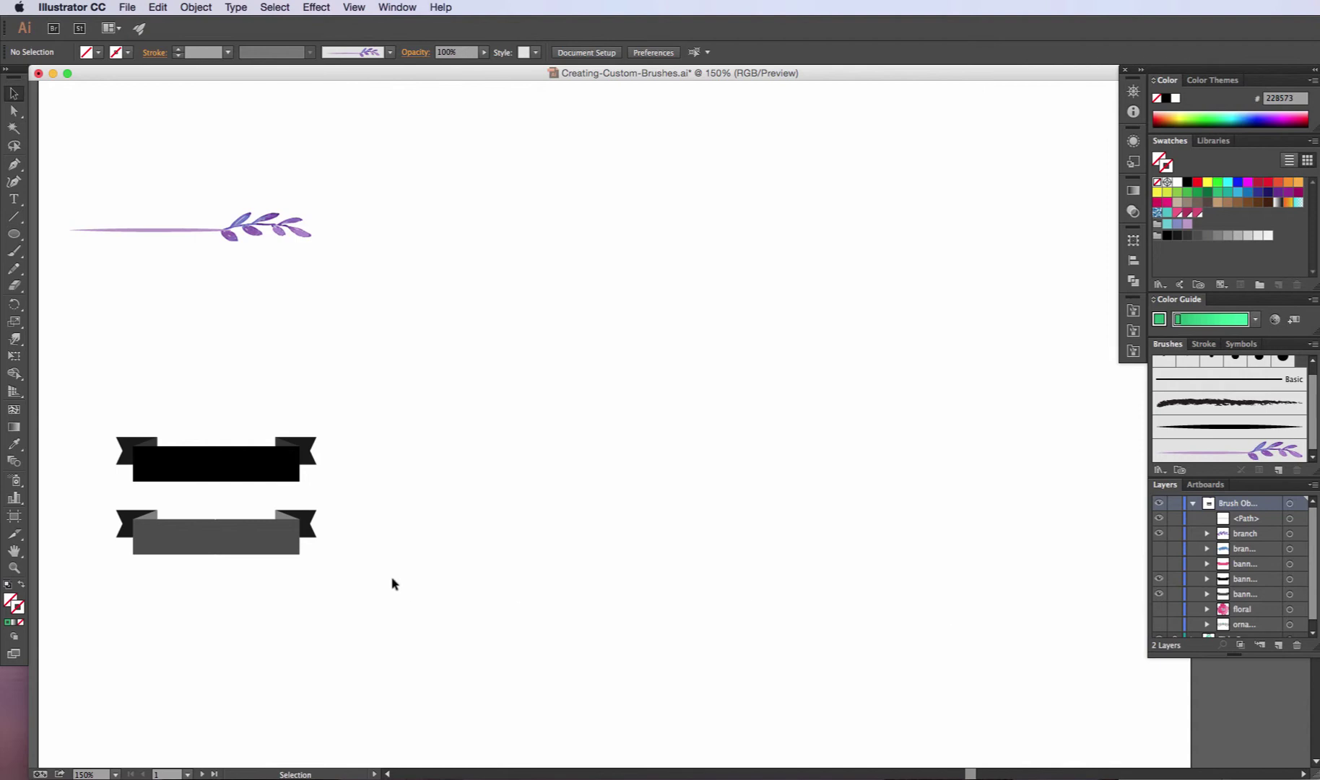
pyautogui.moveTo(376, 591); pyautogui.dragTo(119, 560)
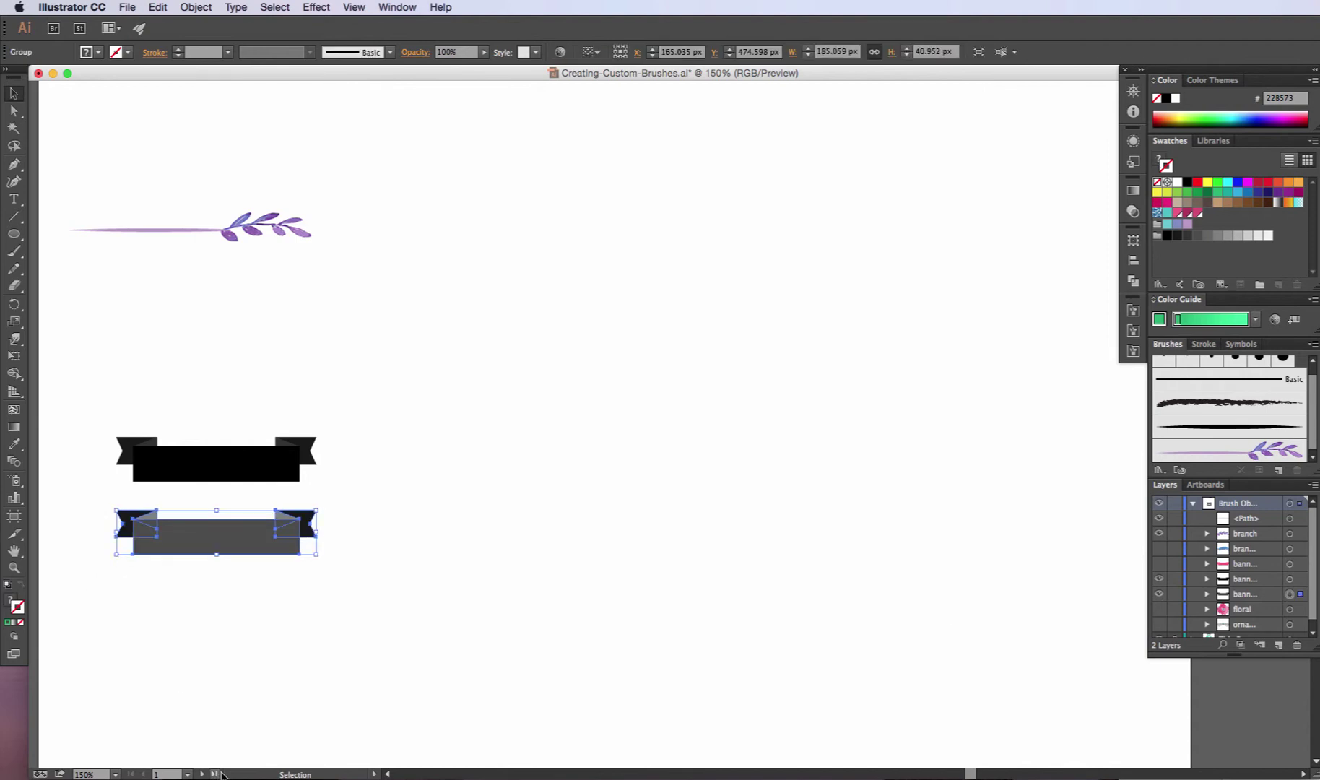
pyautogui.moveTo(245, 553); pyautogui.dragTo(1263, 444)
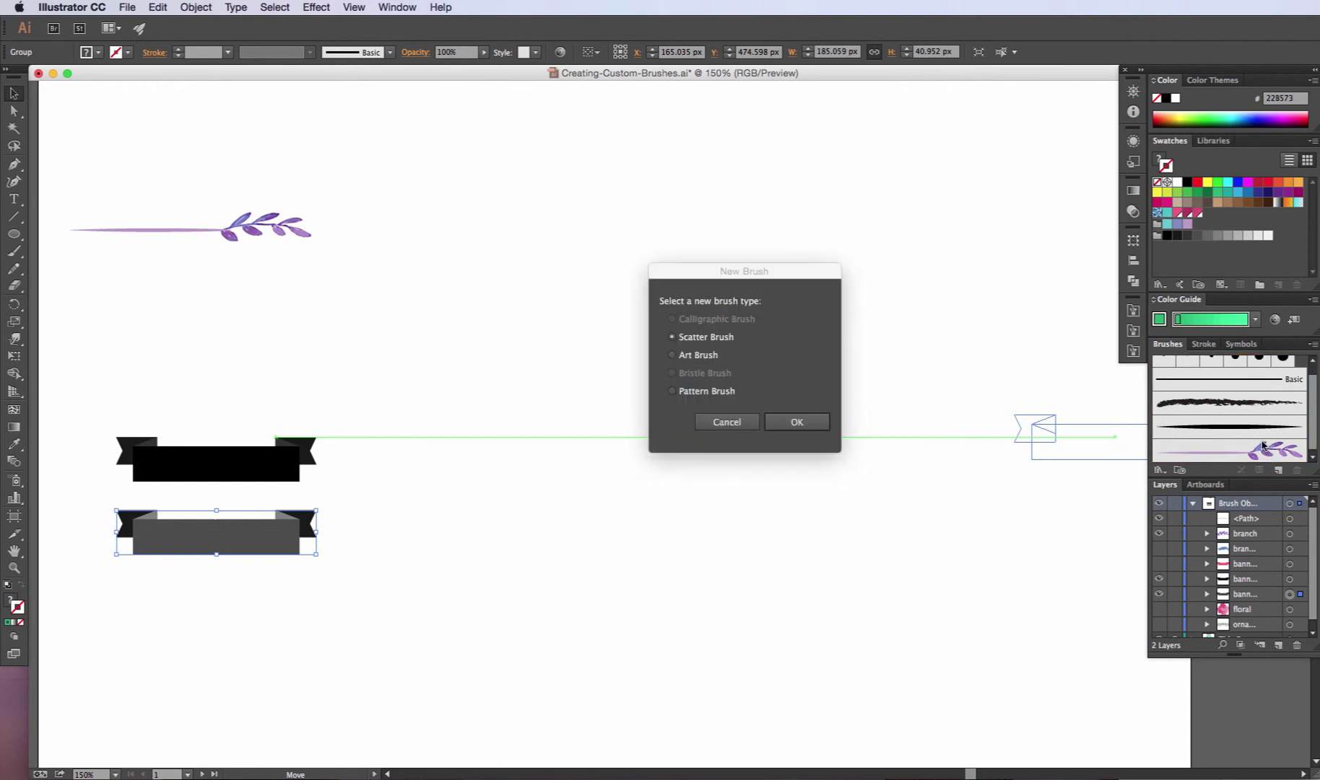
pyautogui.click(715, 358)
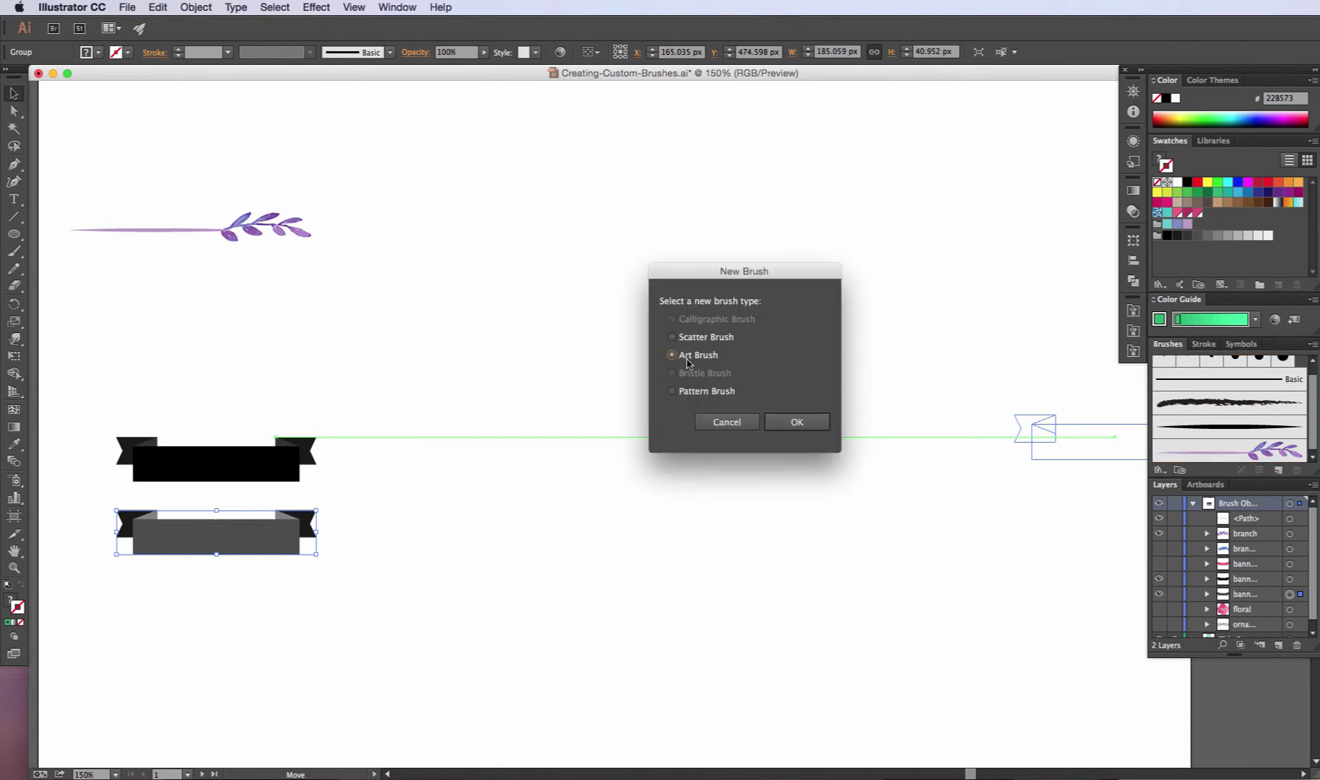
pyautogui.click(799, 423)
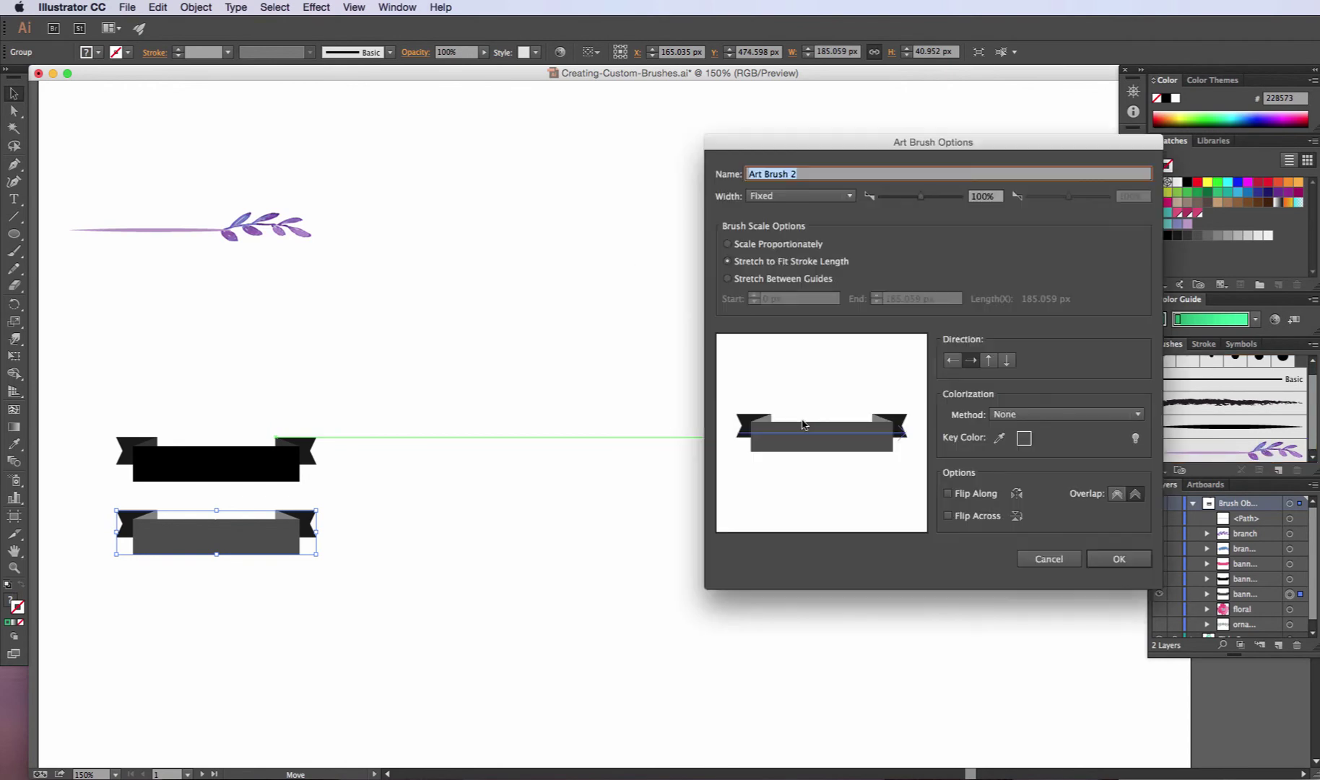
# - Set the new brush's colorization method to Tints, name it Banner Brush, and accept the brush options
pyautogui.click(1029, 414)
pyautogui.click(1033, 447)
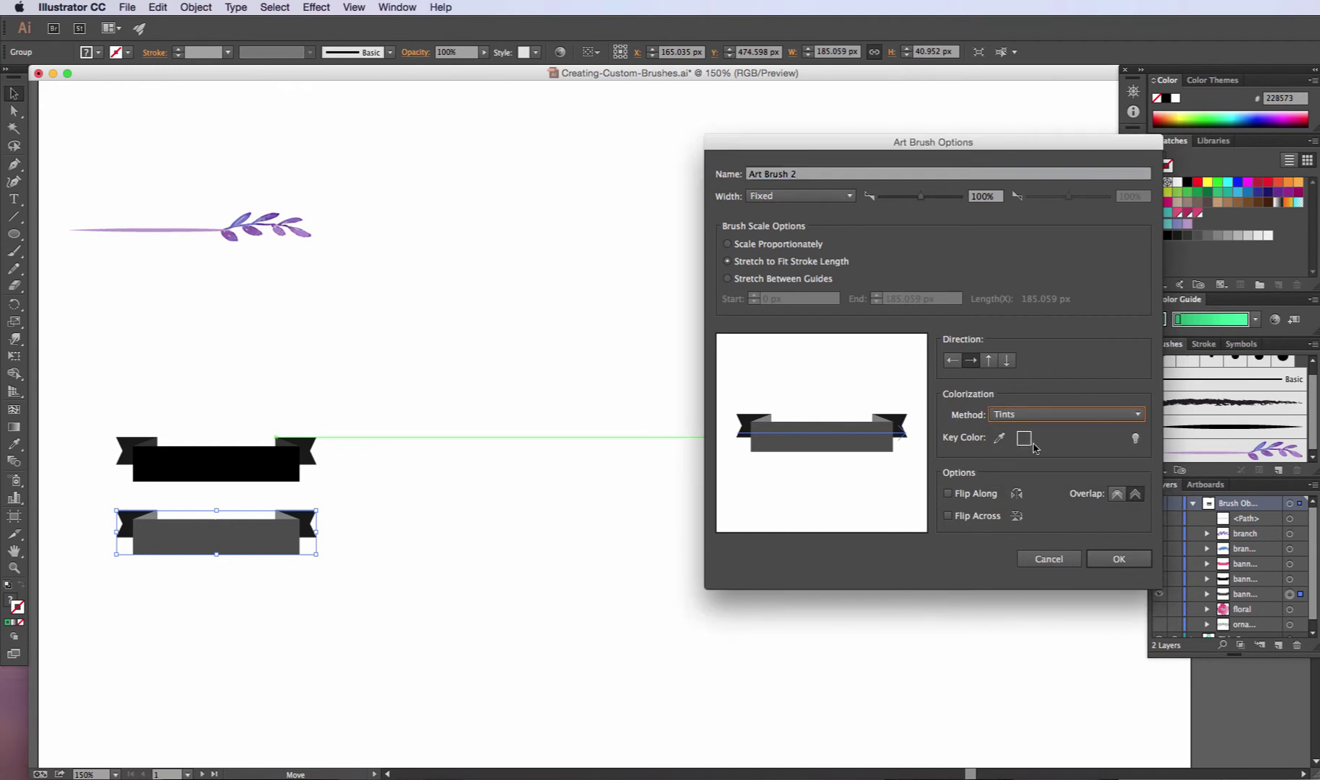
pyautogui.click(809, 174)
pyautogui.write('Banne')
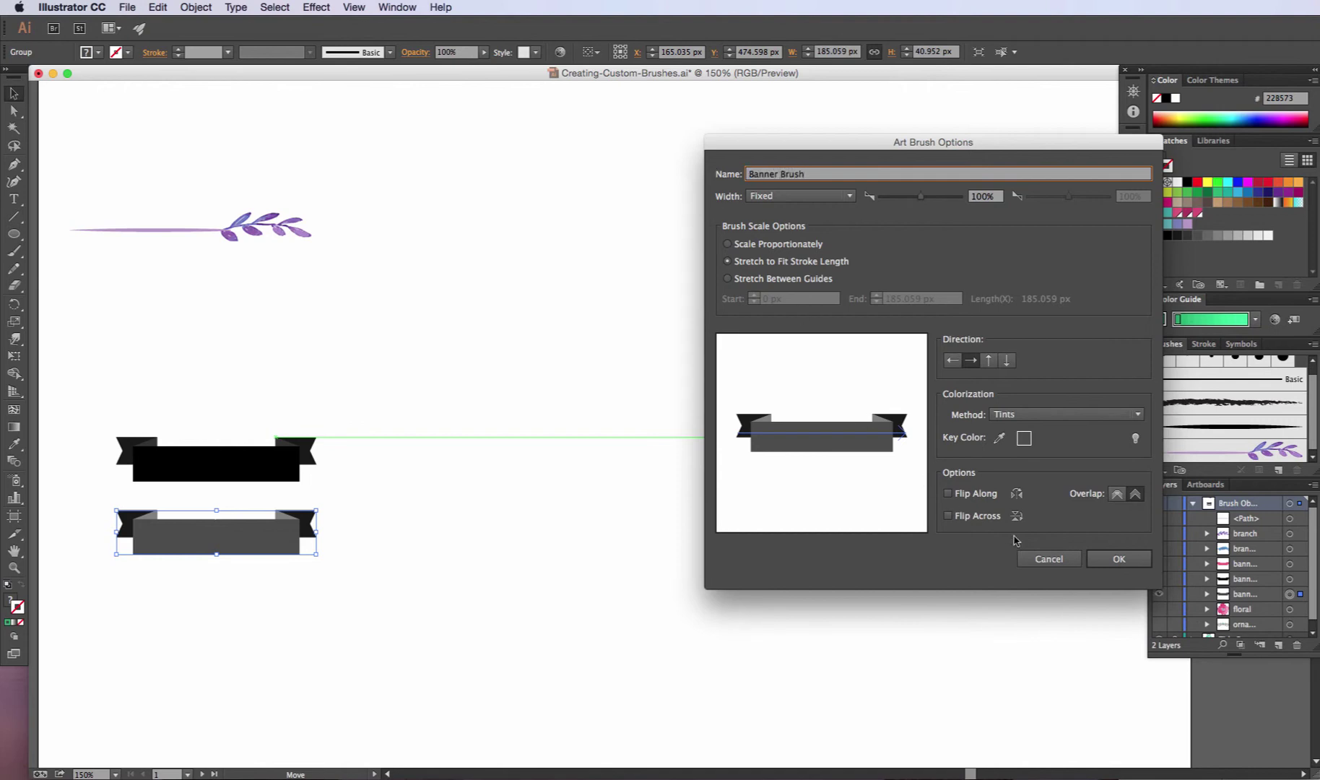
pyautogui.click(1113, 562)
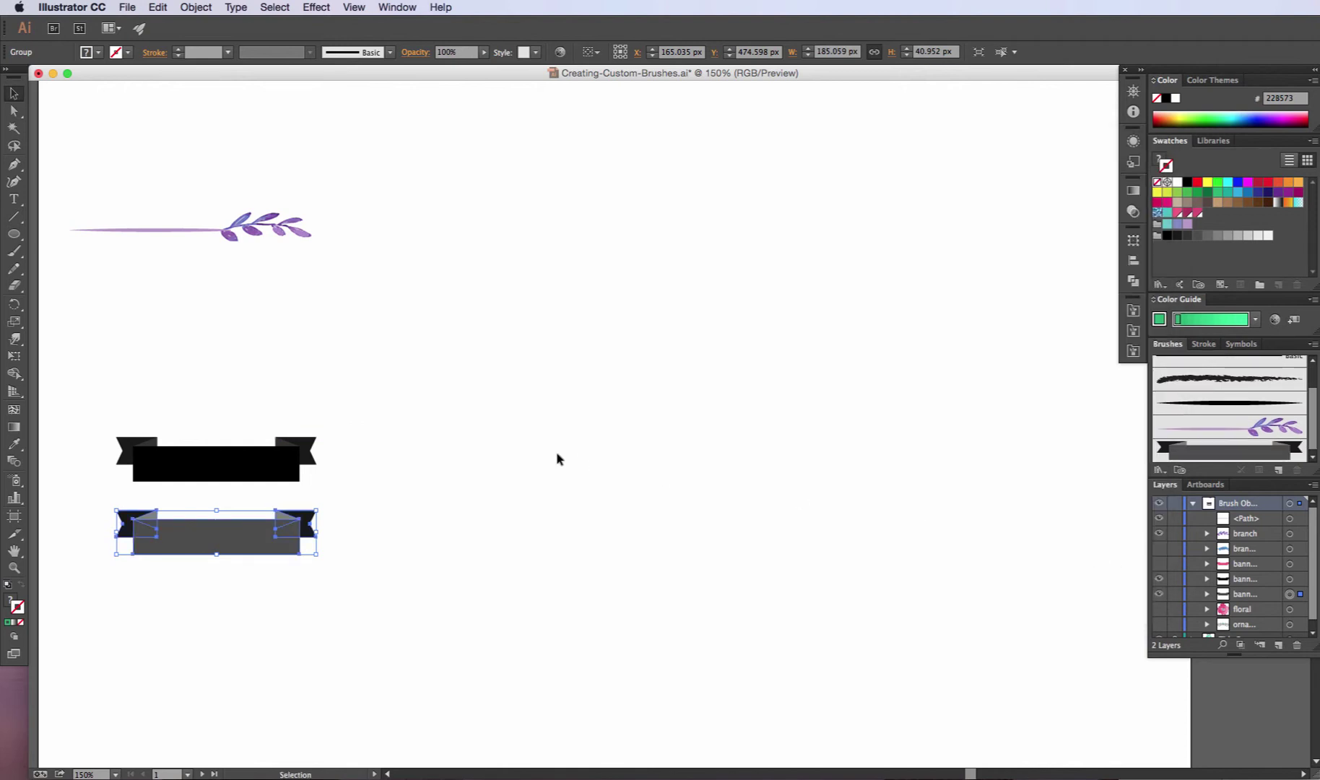
# - Paint a wavy test stroke across the artboard above the banners with the Banner Brush, using no fill and a pink stroke
pyautogui.click(172, 325)
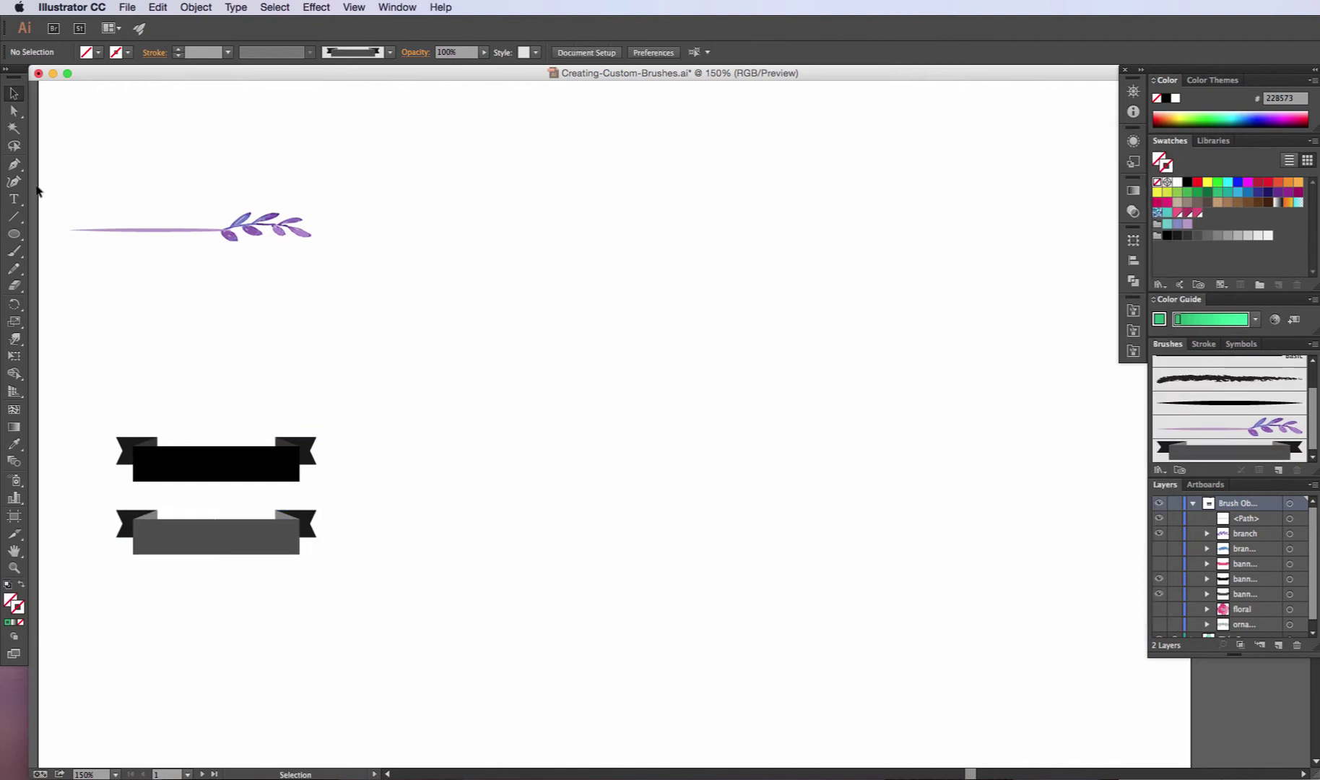
pyautogui.click(13, 252)
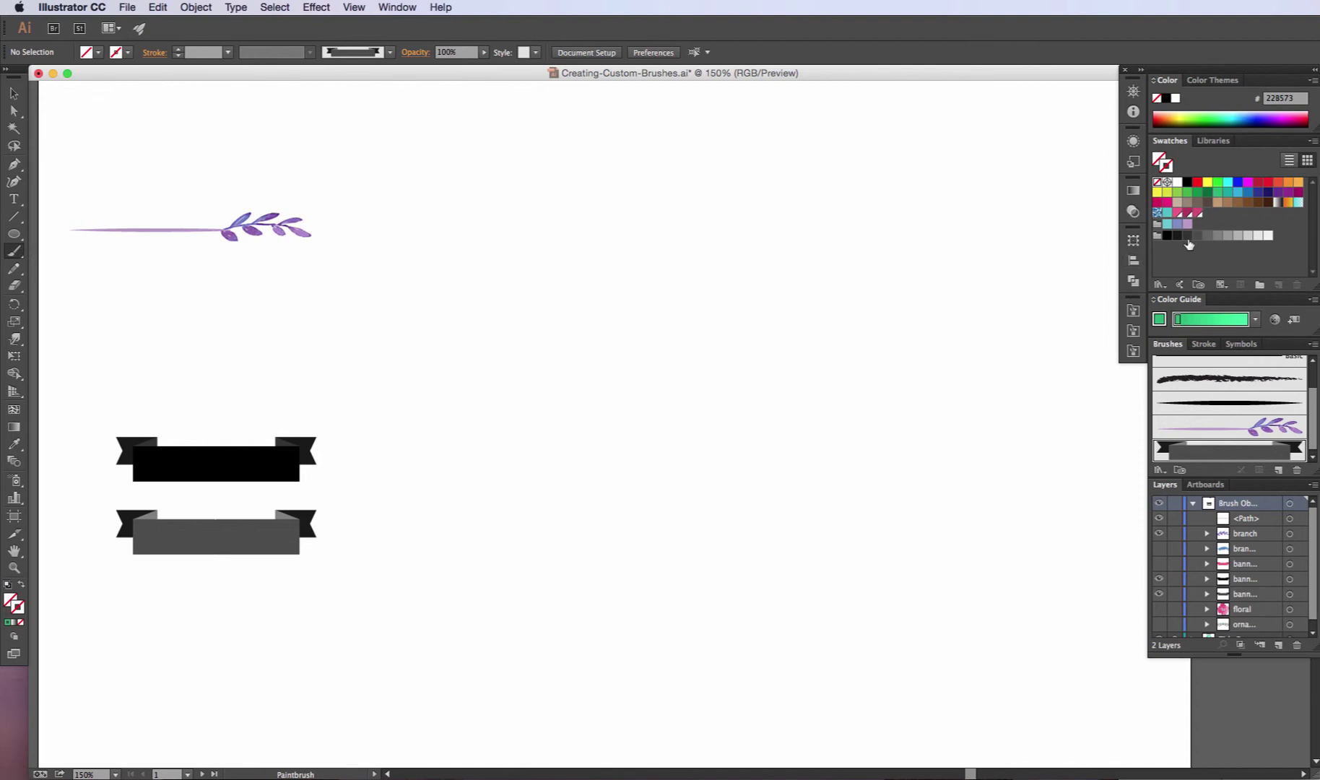
pyautogui.click(1197, 212)
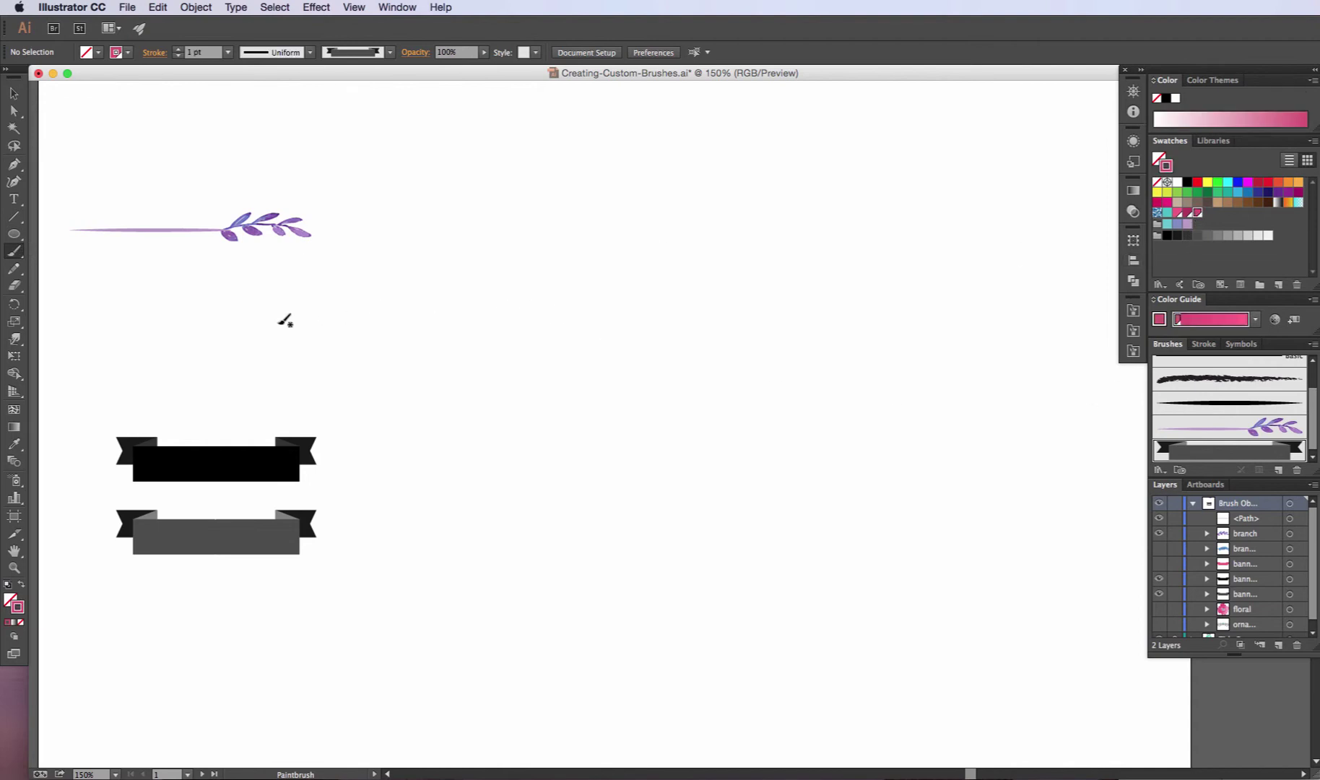
pyautogui.moveTo(242, 353)
pyautogui.mouseDown()
pyautogui.moveTo(922, 250)
pyautogui.moveTo(976, 293)
pyautogui.mouseUp()
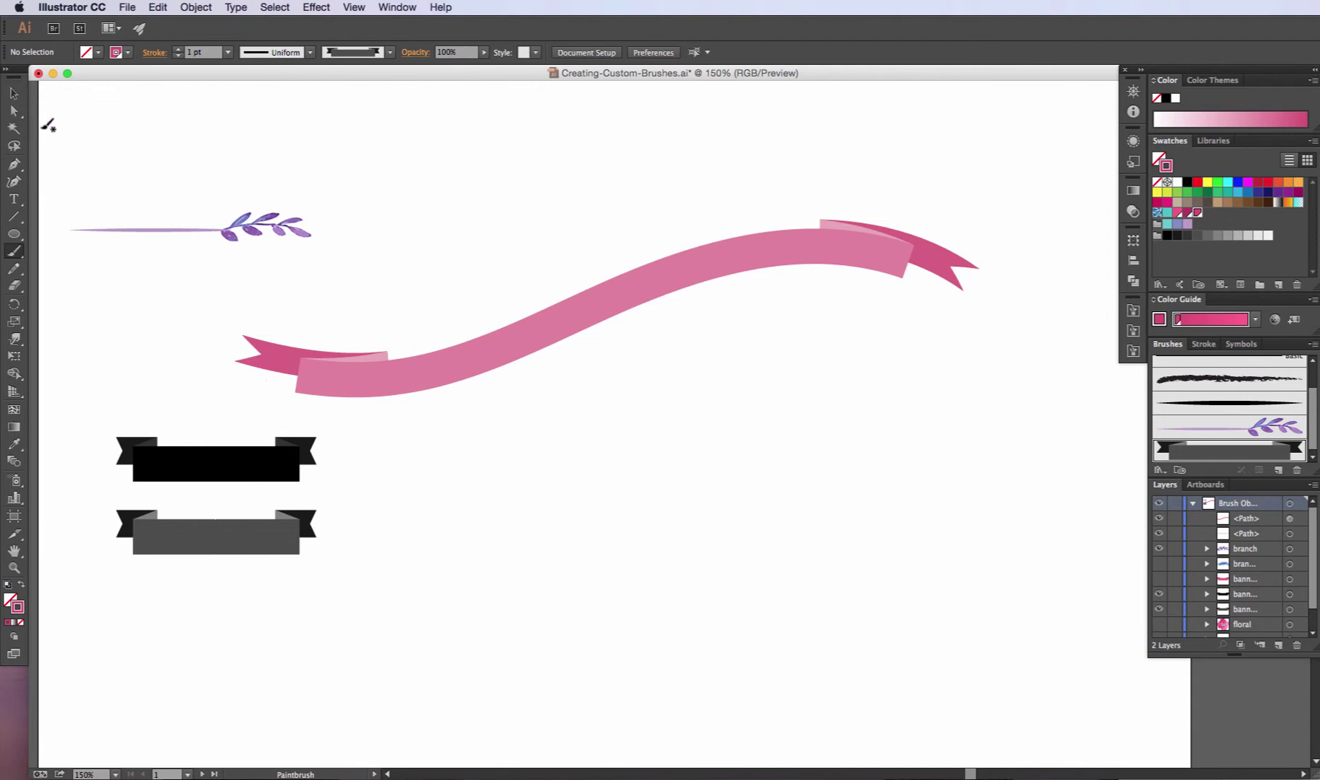
# - Create a new art brush from the black banner with the colorization method set to Tints, and accept the brush options
pyautogui.click(13, 94)
pyautogui.click(220, 475)
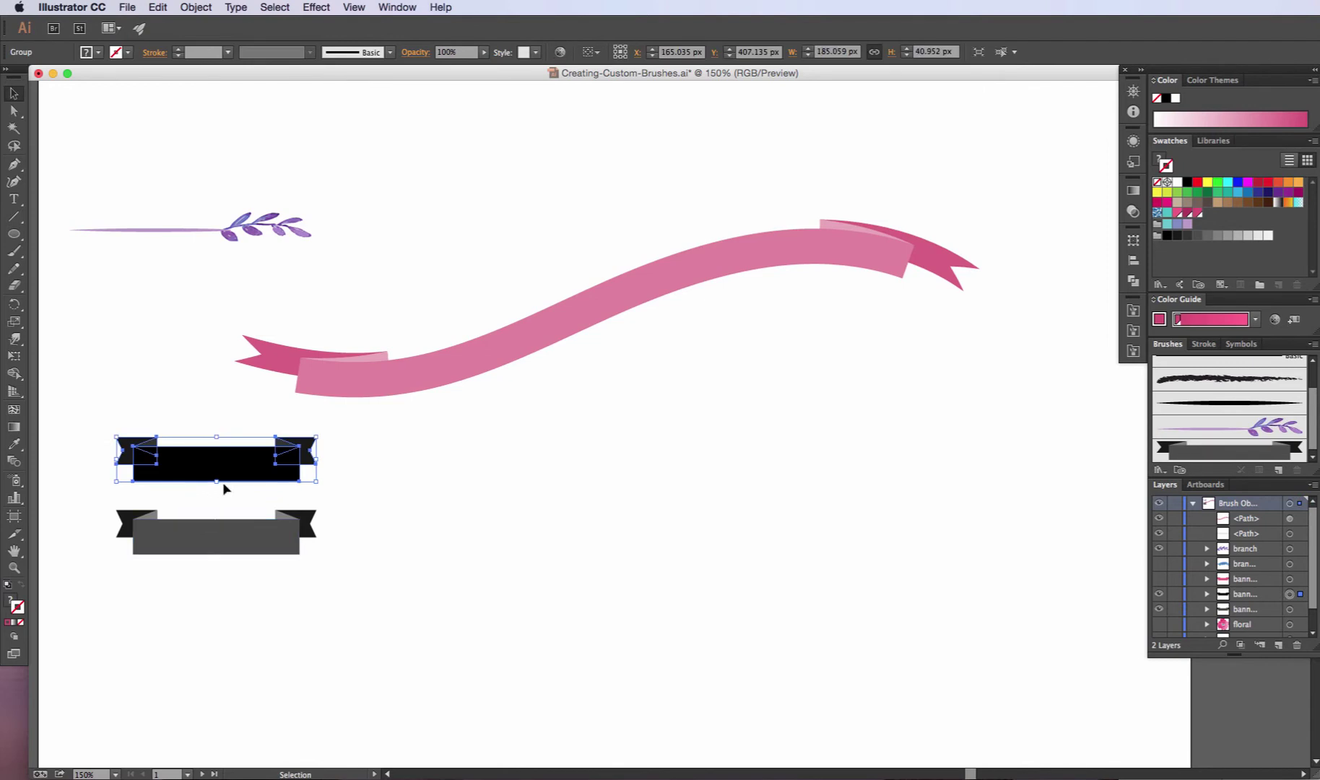
pyautogui.moveTo(223, 474)
pyautogui.mouseDown()
pyautogui.moveTo(928, 469)
pyautogui.moveTo(1205, 445)
pyautogui.mouseUp()
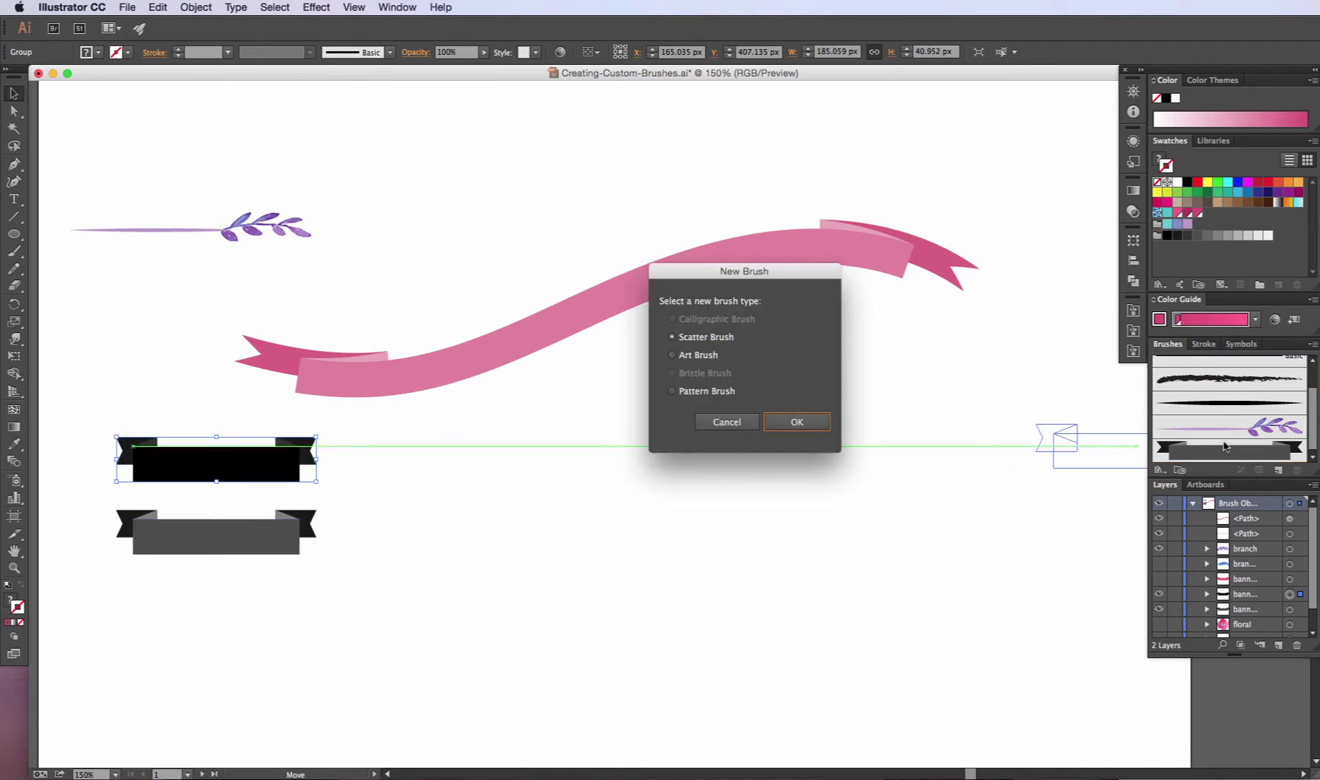
pyautogui.click(671, 354)
pyautogui.click(796, 421)
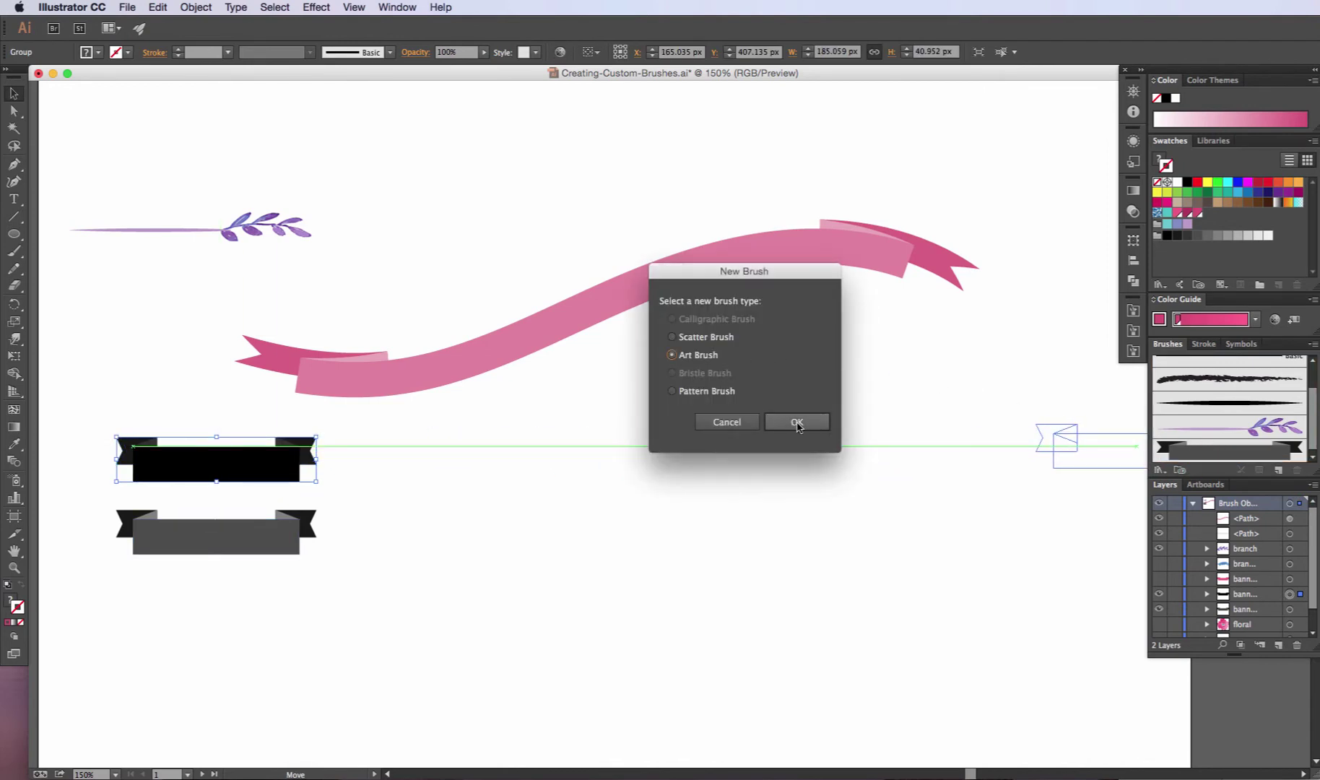
pyautogui.click(1057, 415)
pyautogui.click(1047, 442)
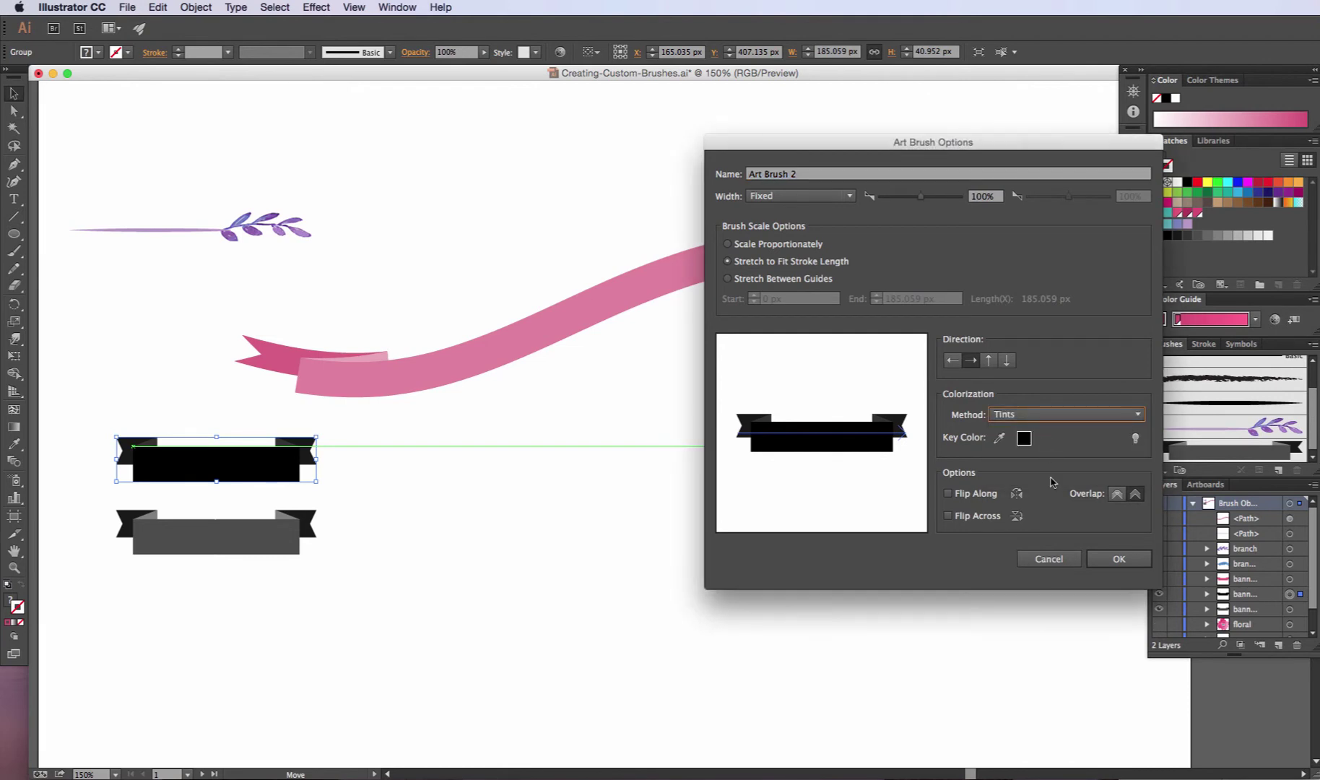
pyautogui.click(1119, 559)
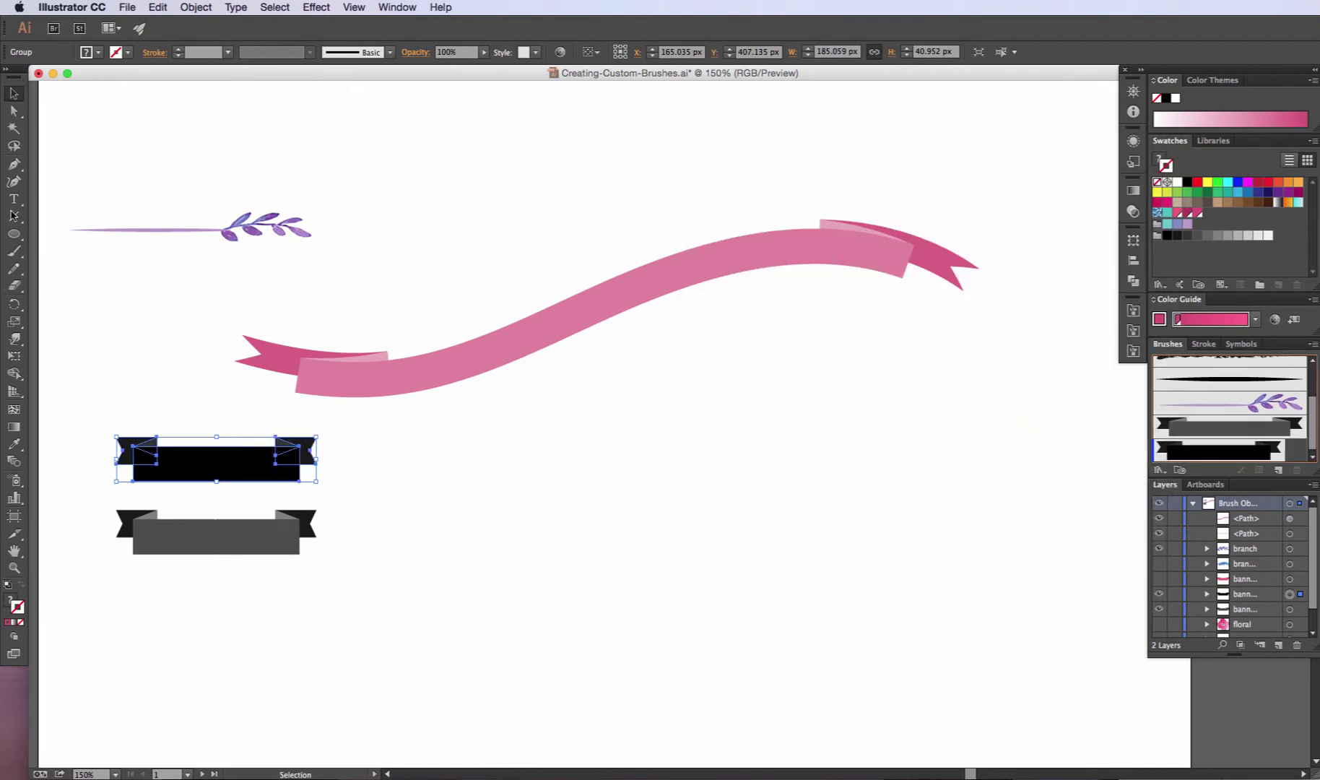
# - Paint a second wavy pink test stroke below the first one using the black banner brush
pyautogui.click(16, 253)
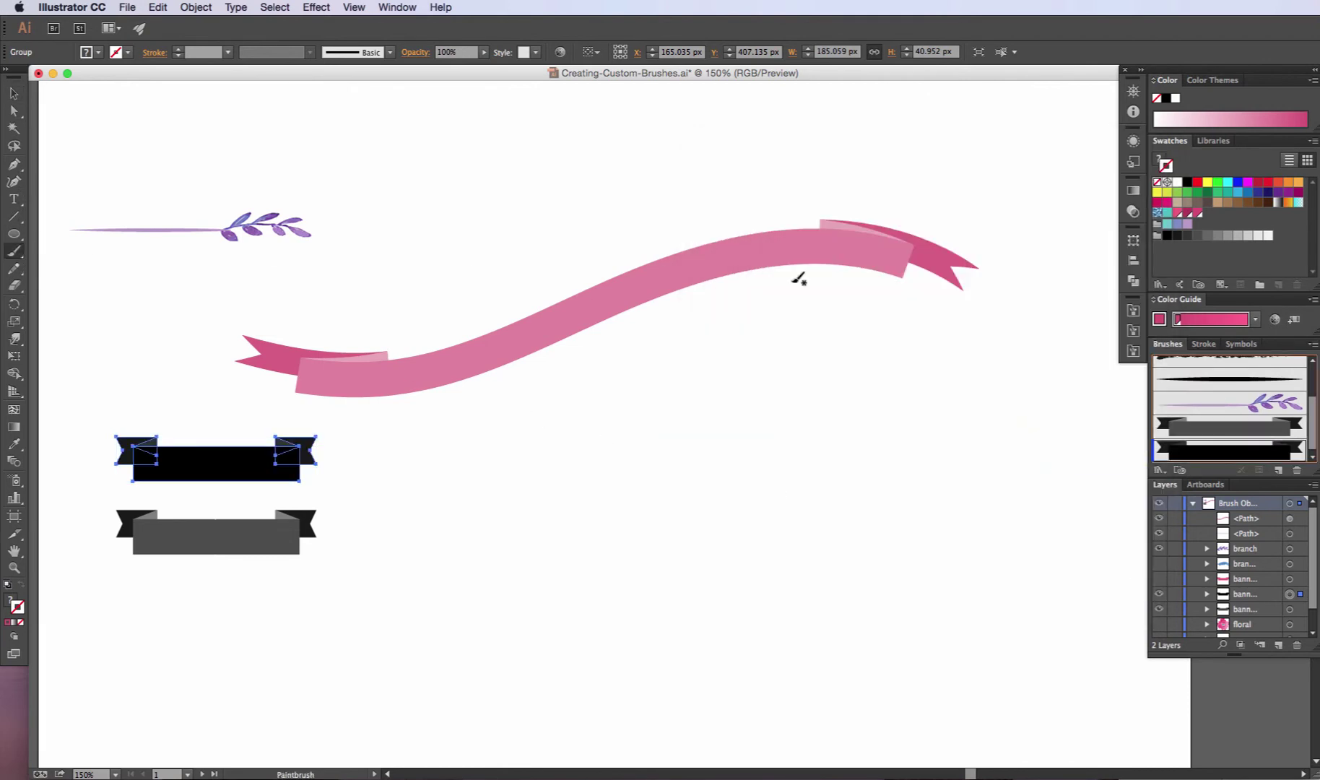
pyautogui.click(1197, 214)
pyautogui.moveTo(361, 480)
pyautogui.mouseDown()
pyautogui.moveTo(480, 525)
pyautogui.moveTo(988, 413)
pyautogui.moveTo(1080, 488)
pyautogui.mouseUp()
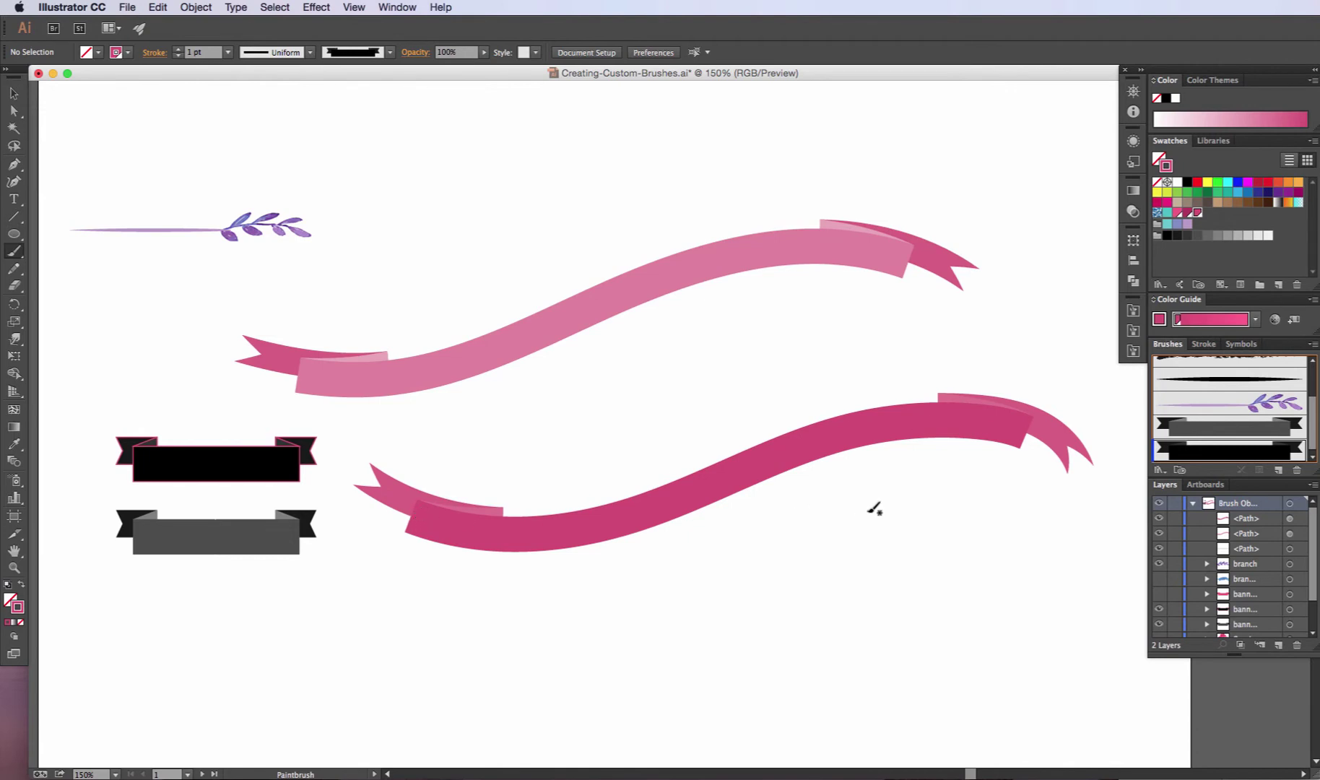
# - Move the grey banner above the upper pink stroke and the black banner above the lower pink stroke
pyautogui.click(13, 93)
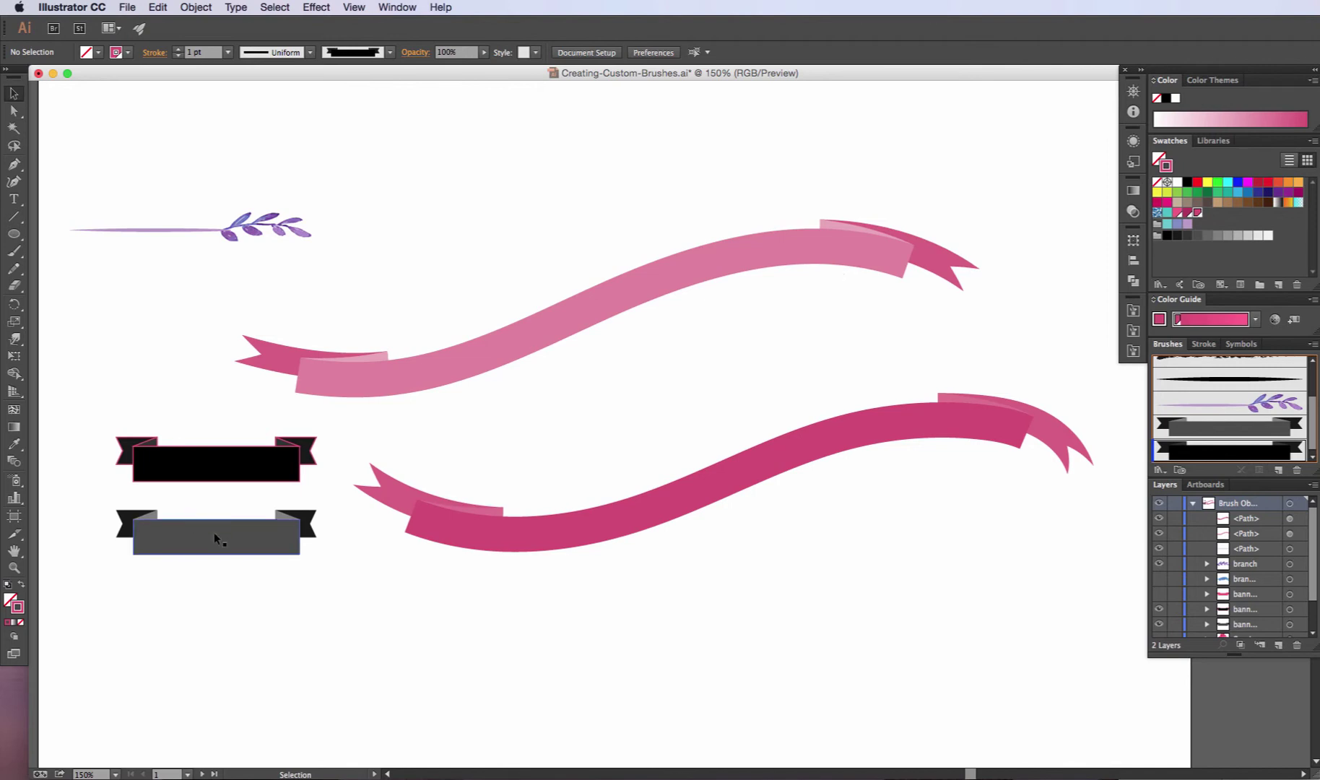
pyautogui.moveTo(214, 532); pyautogui.dragTo(627, 212)
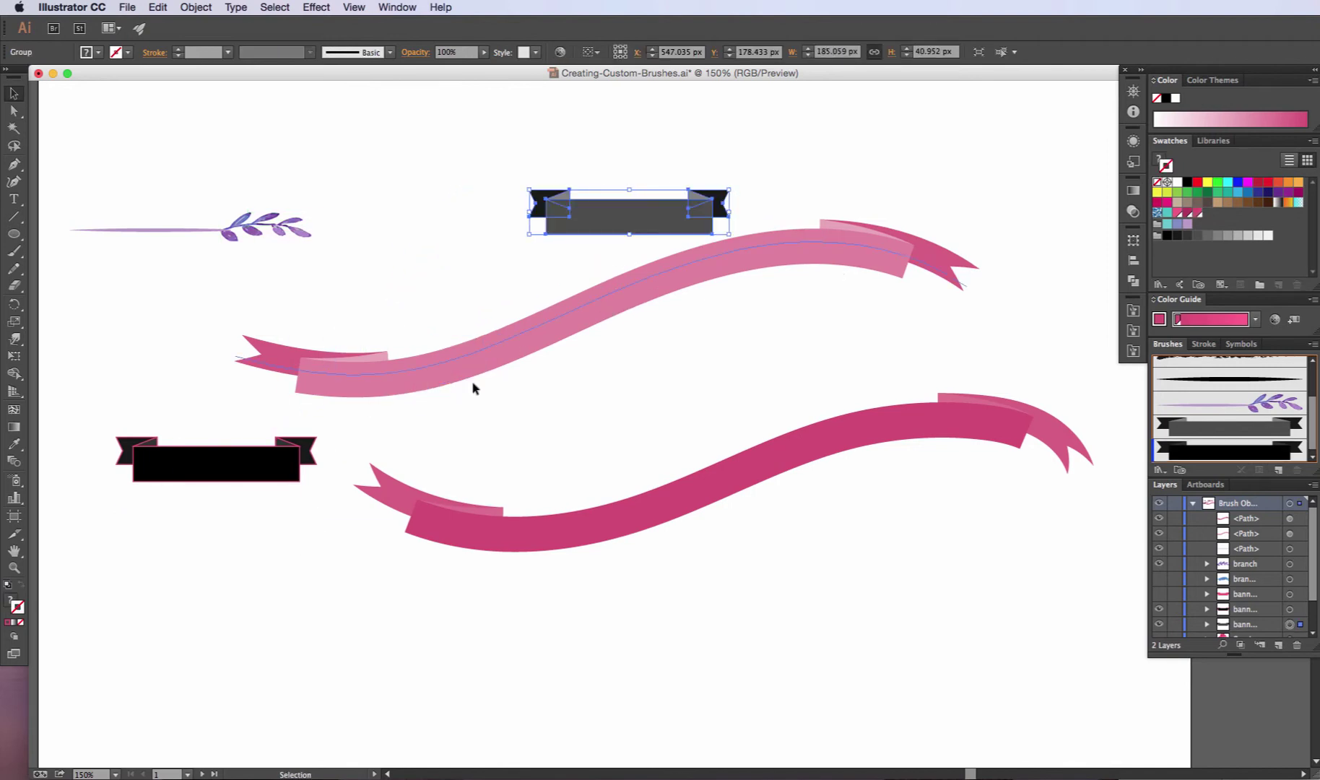
pyautogui.moveTo(227, 468); pyautogui.dragTo(704, 426)
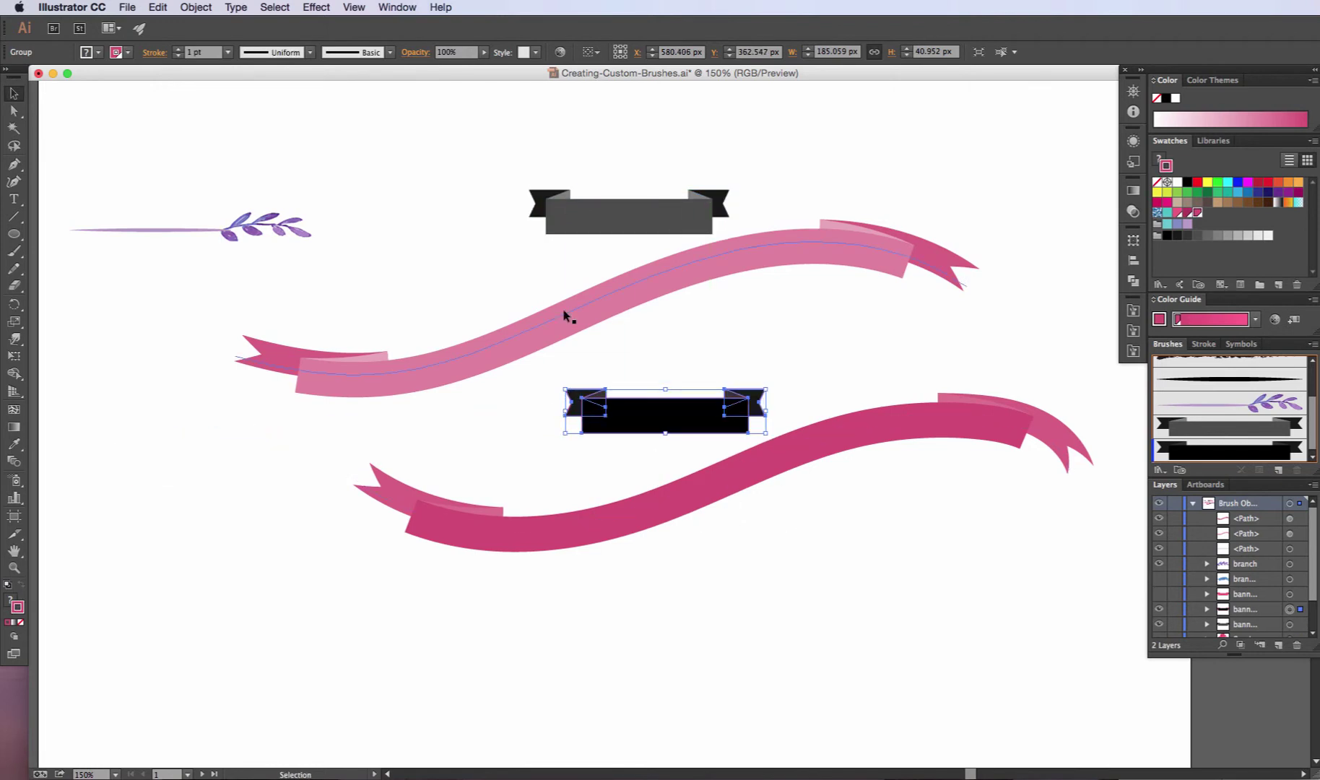
pyautogui.click(723, 605)
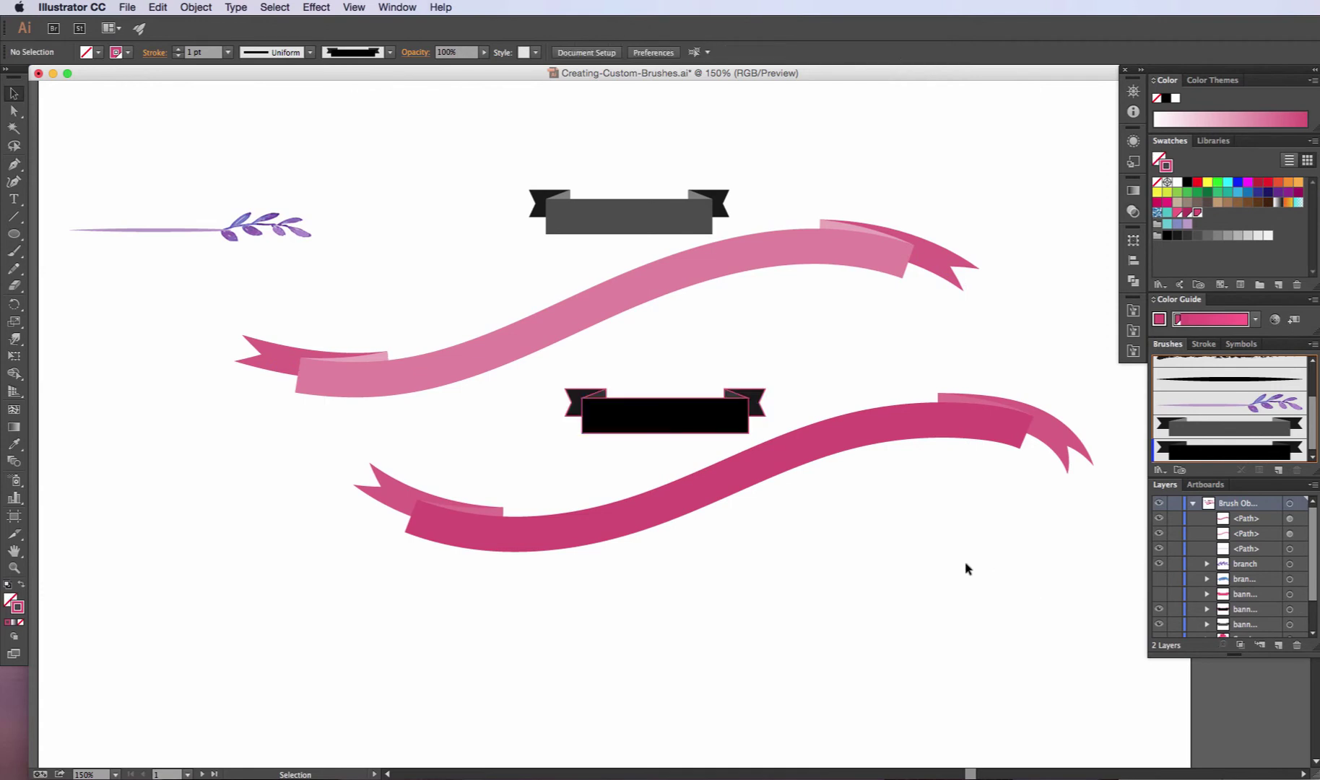
# - Select both banners together with the two pink banner strokes and delete them
pyautogui.scroll(-3, 1231, 592)
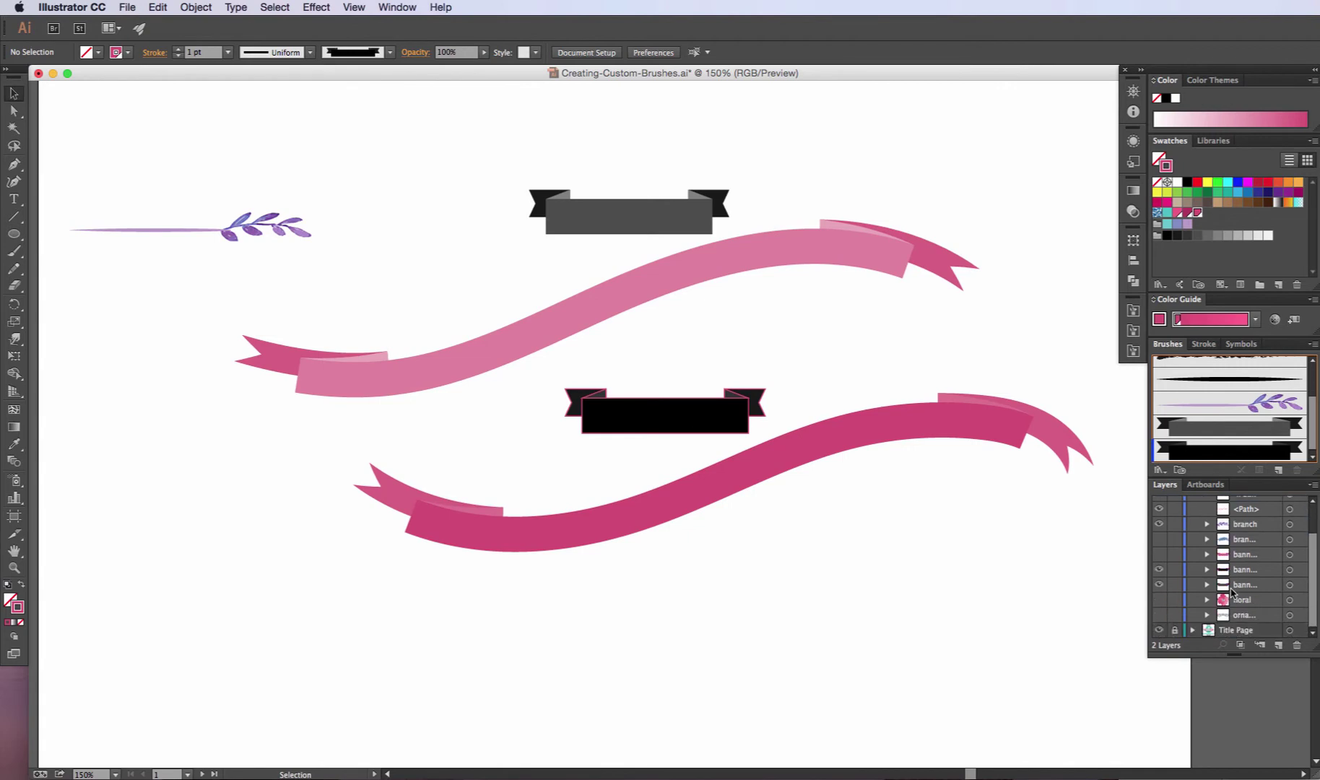
pyautogui.moveTo(868, 560); pyautogui.dragTo(575, 163)
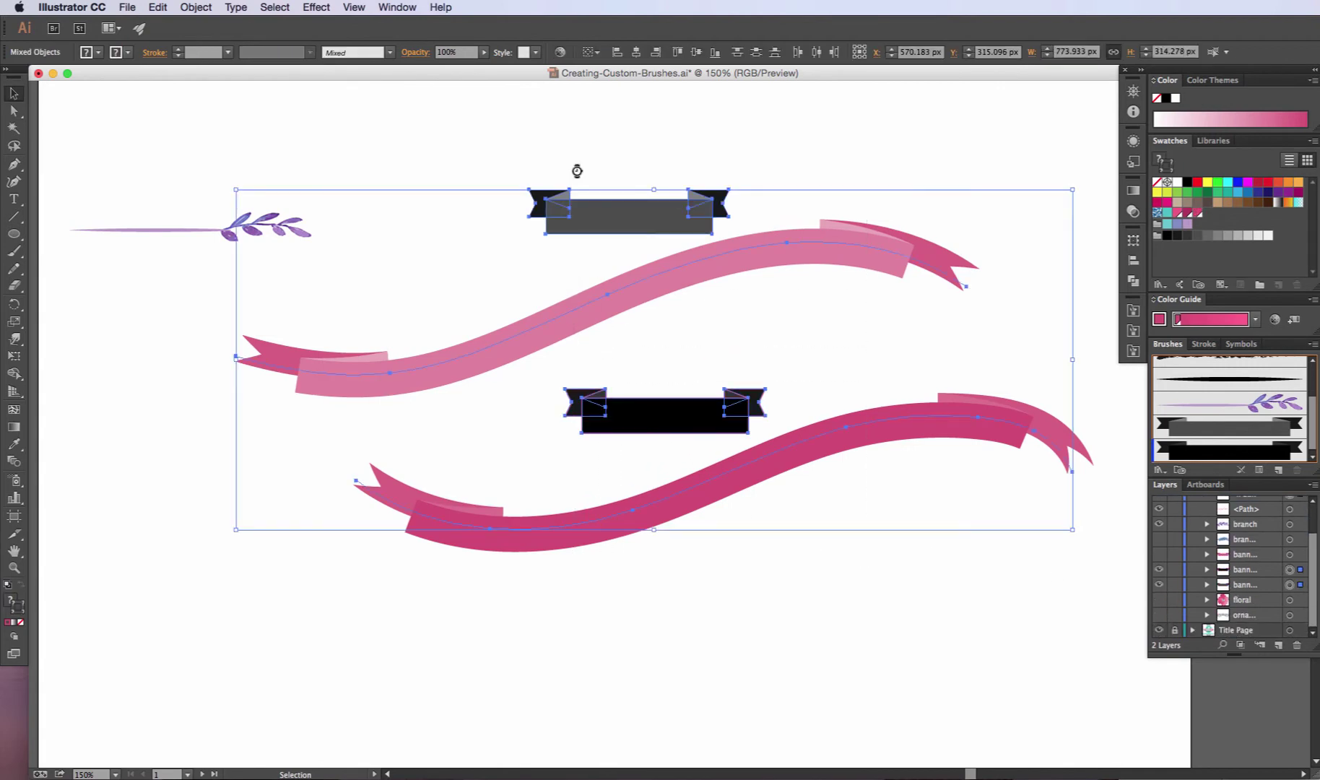
pyautogui.press('Delete')
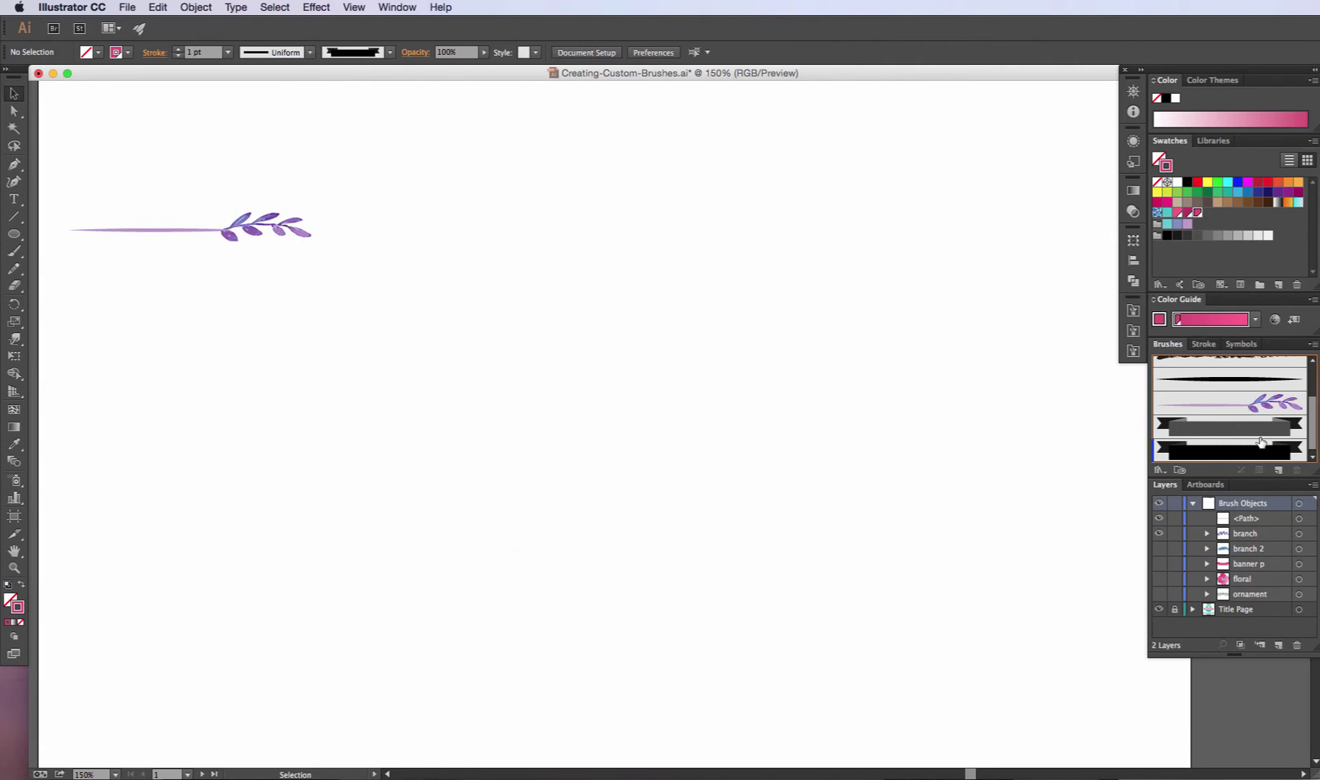
# - Make the hidden floral object visible in the Brush Objects layer and move the flower to just below the purple branch
pyautogui.click(1158, 578)
pyautogui.moveTo(229, 606); pyautogui.dragTo(173, 327)
pyautogui.click(236, 417)
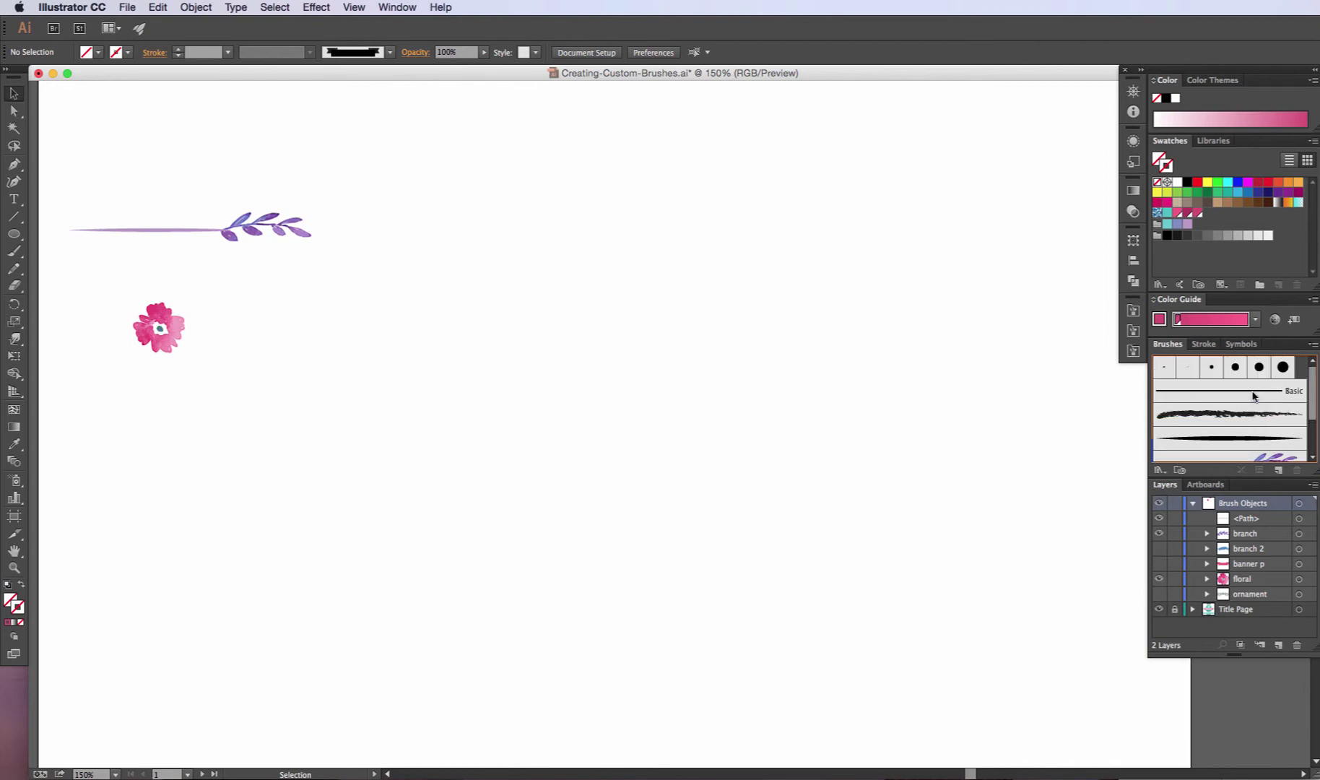
# - Paint a winding pink stroke about 590 px wide and 396 px high with the tapered ellipse brush
pyautogui.scroll(5, 1252, 393)
pyautogui.click(1238, 439)
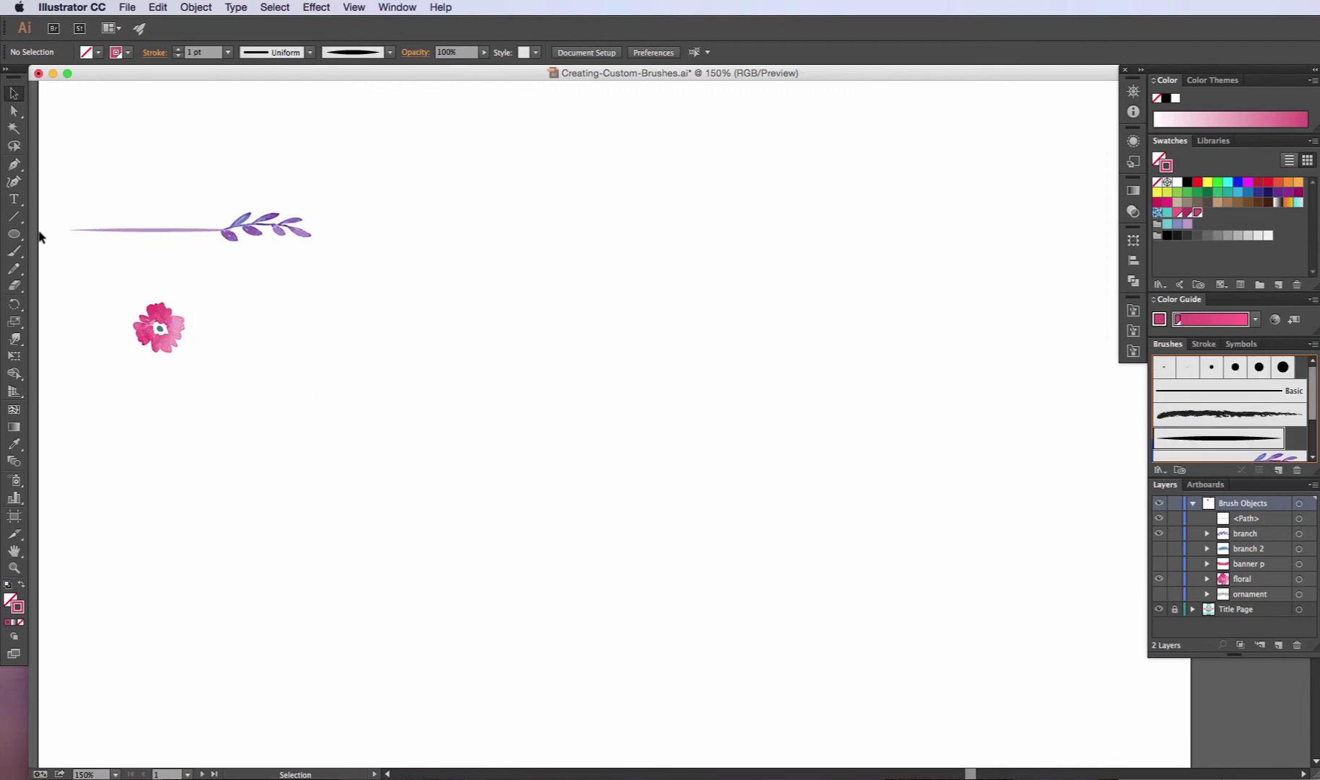
pyautogui.click(14, 251)
pyautogui.moveTo(402, 329)
pyautogui.mouseDown()
pyautogui.moveTo(417, 301)
pyautogui.moveTo(617, 203)
pyautogui.moveTo(577, 532)
pyautogui.moveTo(727, 486)
pyautogui.moveTo(884, 479)
pyautogui.moveTo(930, 605)
pyautogui.moveTo(1046, 618)
pyautogui.mouseUp()
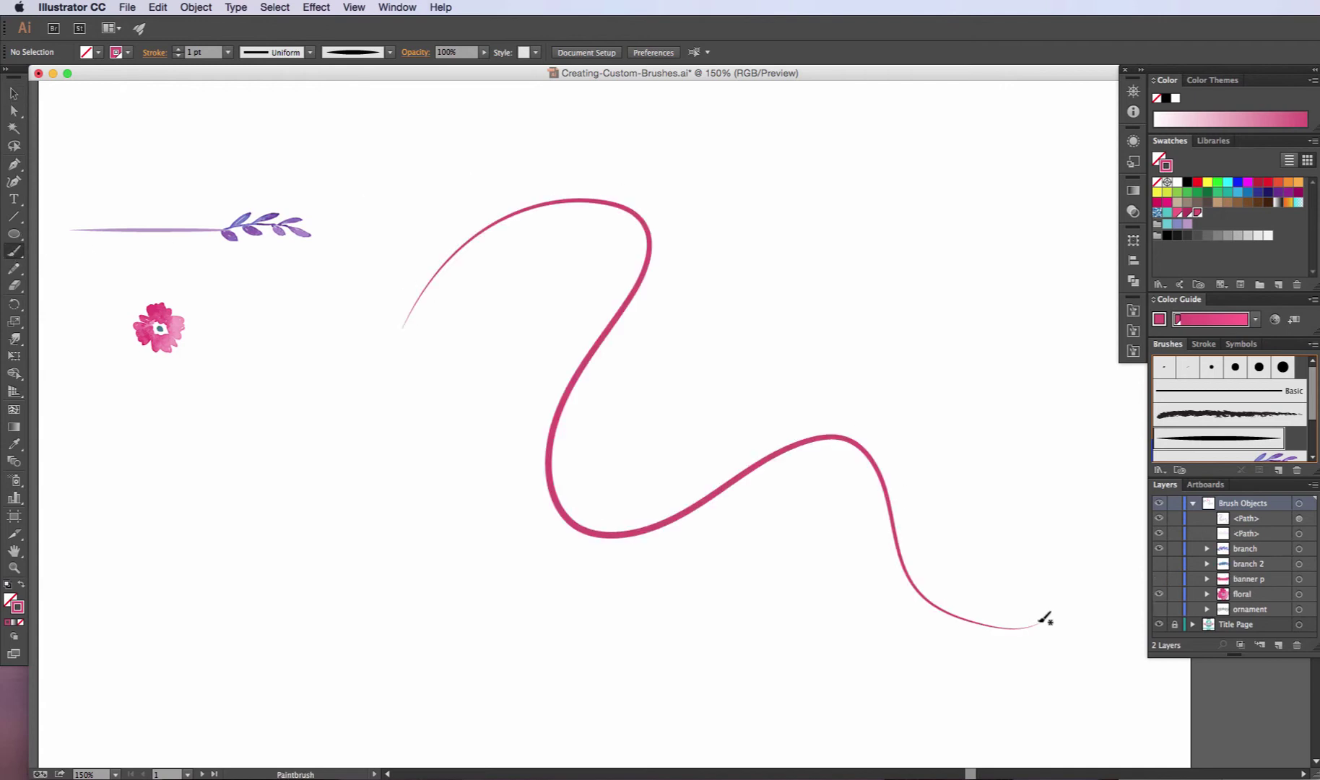
# - Start a new scatter brush from the pink flower and name it Watercolor Flower
pyautogui.click(14, 92)
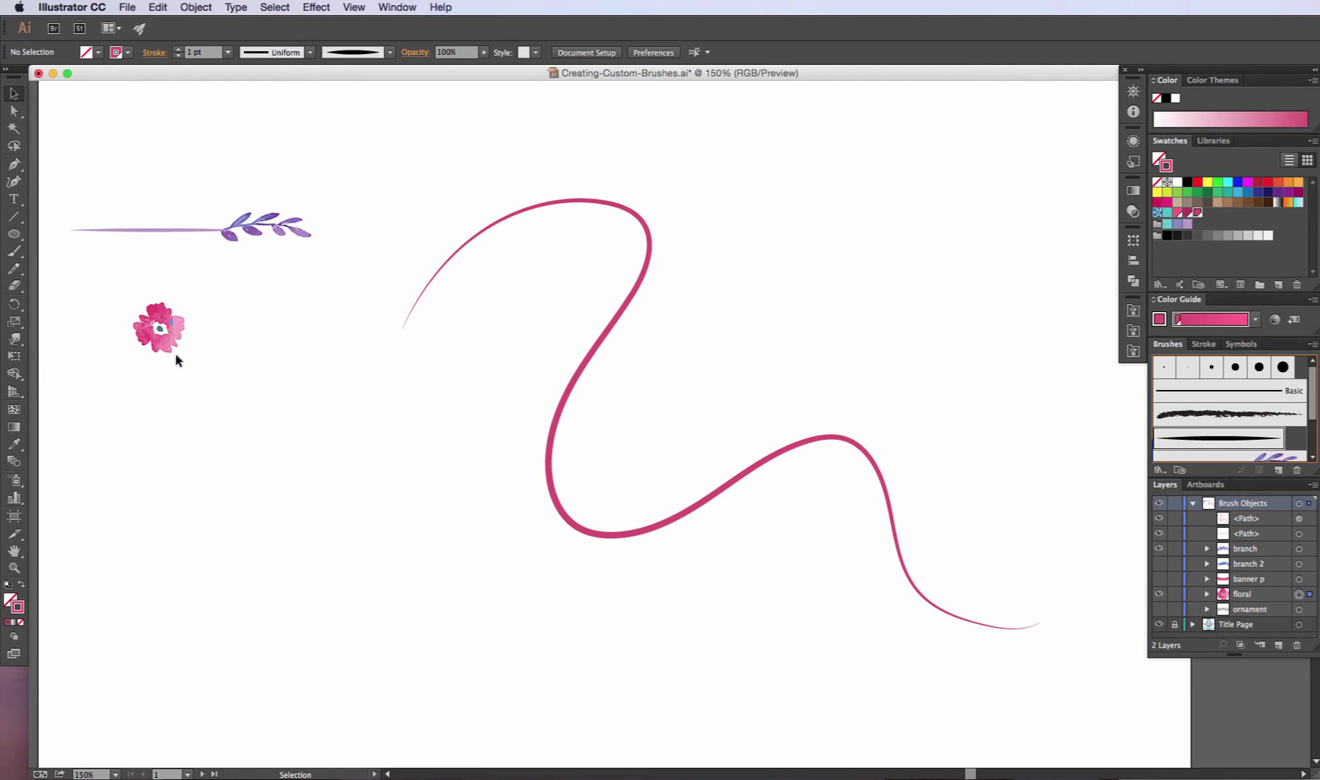
pyautogui.click(165, 331)
pyautogui.moveTo(158, 322)
pyautogui.mouseDown()
pyautogui.moveTo(1078, 342)
pyautogui.moveTo(1230, 393)
pyautogui.moveTo(1296, 372)
pyautogui.mouseUp()
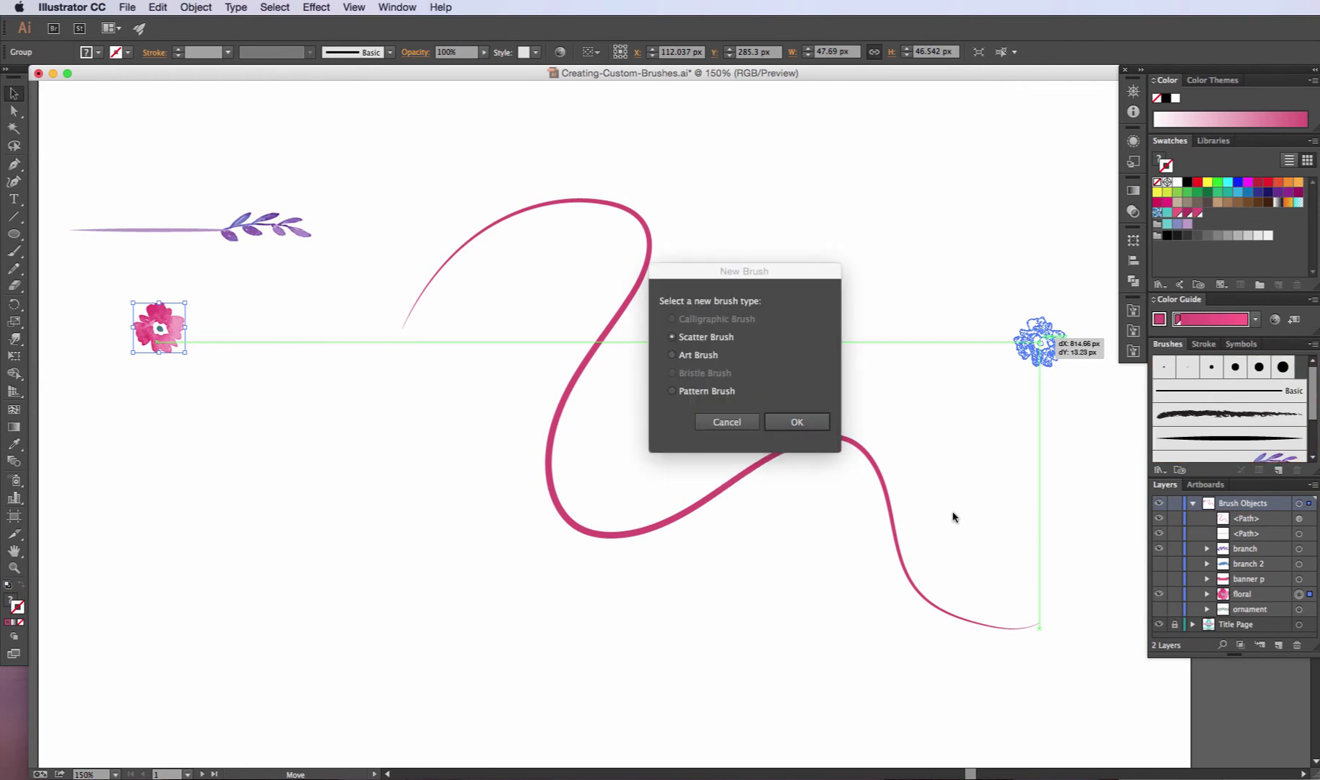
pyautogui.click(795, 420)
pyautogui.moveTo(913, 201); pyautogui.dragTo(636, 235)
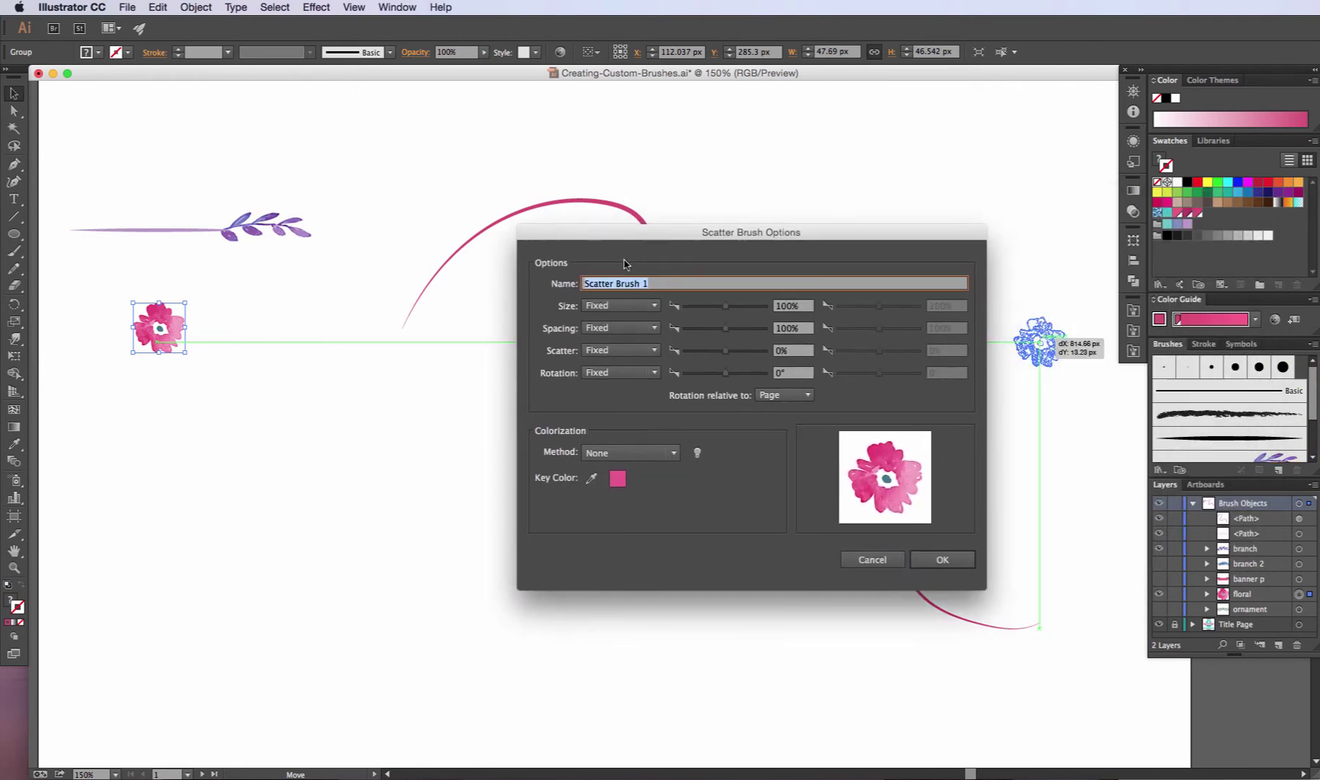
pyautogui.write('Watercolor Flower')
# - Set the scatter brush's Size and Spacing to Random, each with a minimum of 10% and a maximum of 100%
pyautogui.click(615, 308)
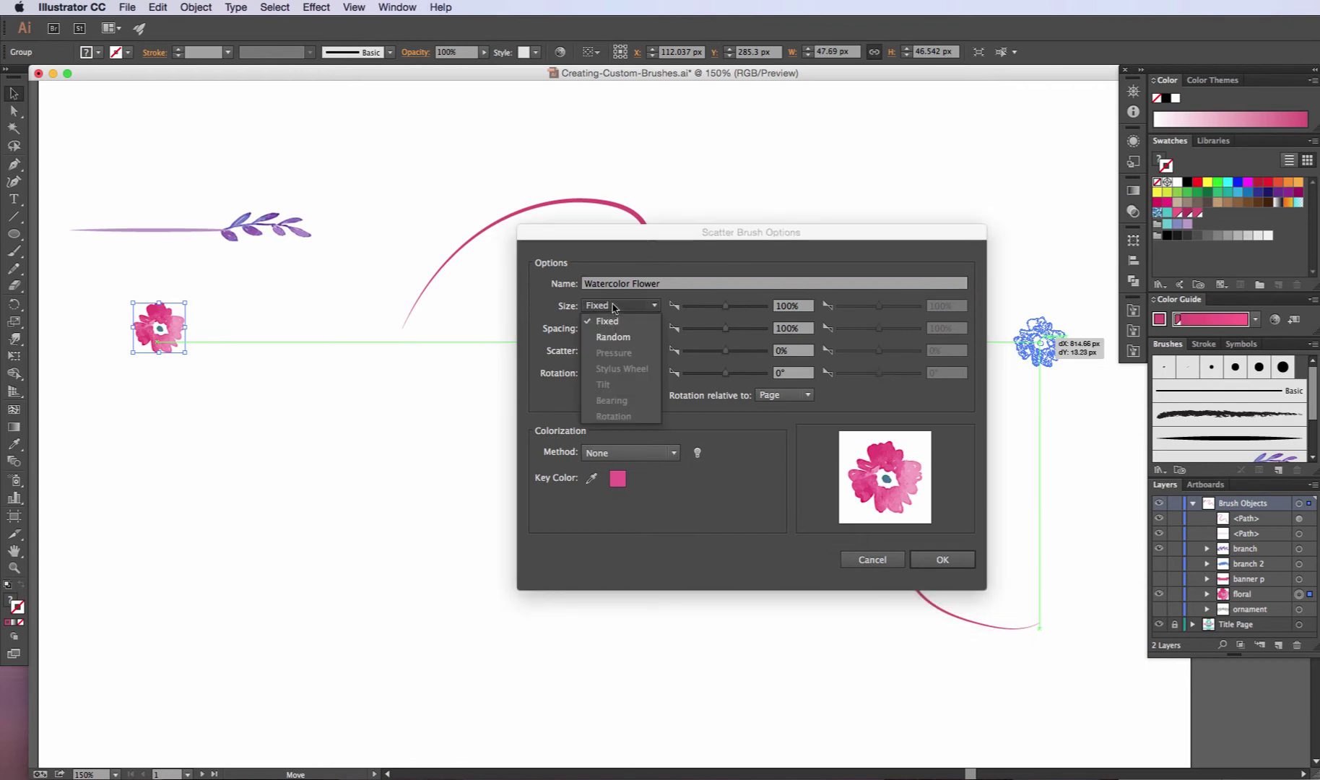
pyautogui.click(611, 337)
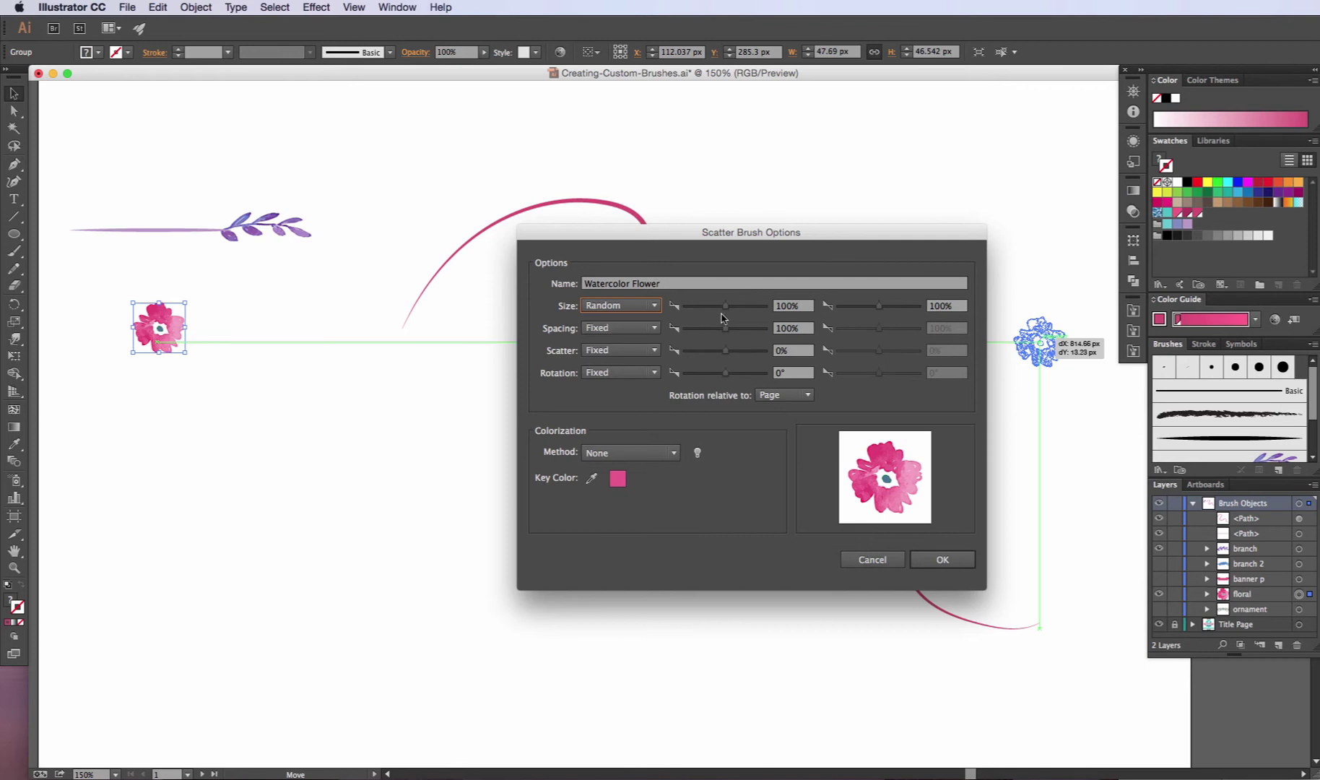
pyautogui.moveTo(726, 306); pyautogui.dragTo(635, 313)
pyautogui.click(639, 332)
pyautogui.click(635, 359)
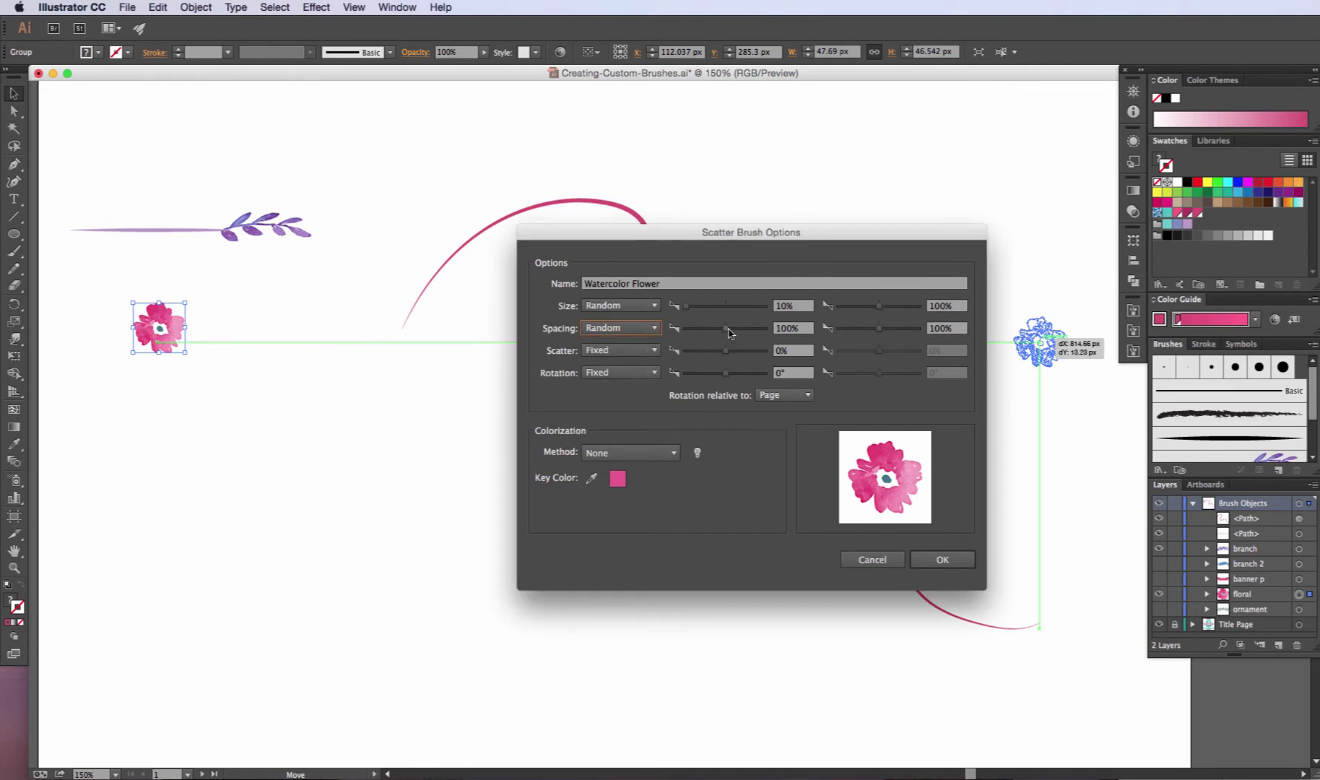
pyautogui.moveTo(727, 332); pyautogui.dragTo(671, 333)
# - Set the brush's Scatter to Random, ranging from -589% to 433%
pyautogui.click(614, 352)
pyautogui.click(614, 381)
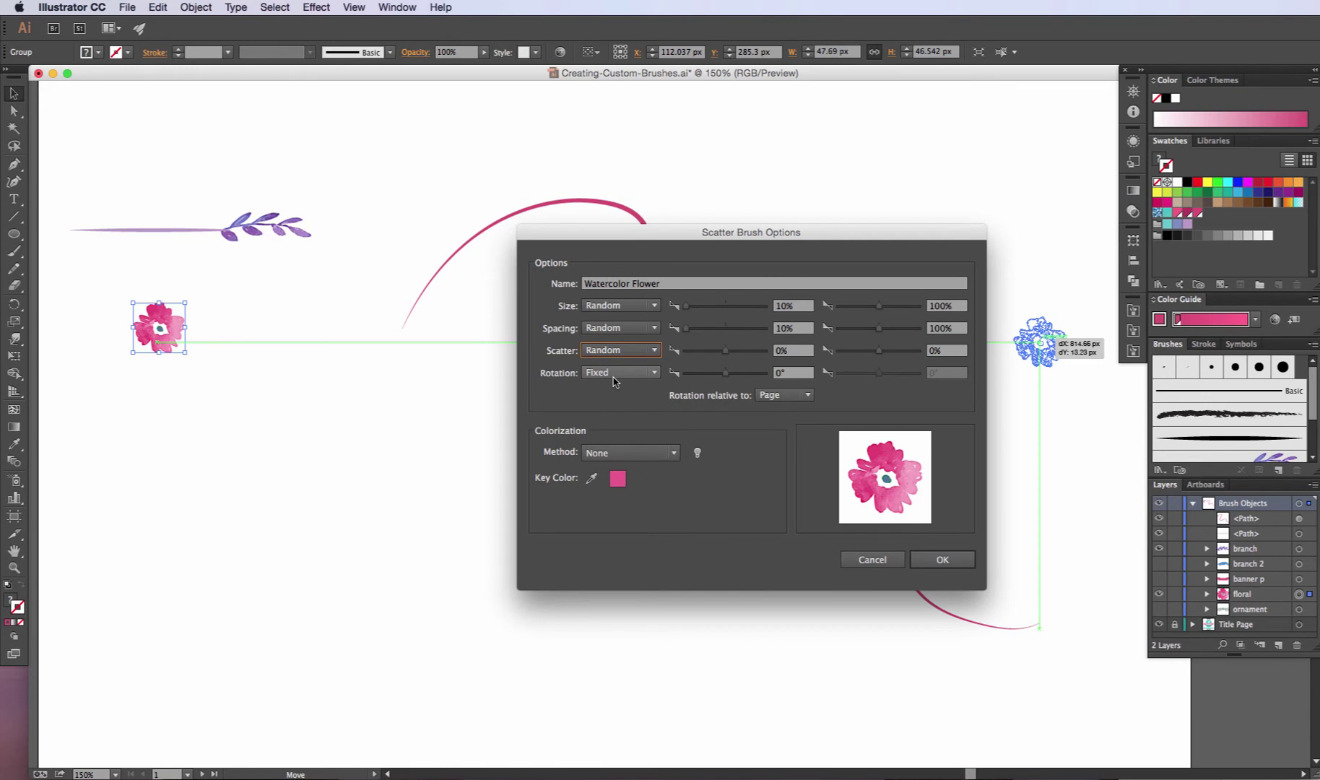
pyautogui.moveTo(724, 351)
pyautogui.mouseDown()
pyautogui.moveTo(675, 354)
pyautogui.moveTo(702, 353)
pyautogui.mouseUp()
pyautogui.moveTo(881, 353); pyautogui.dragTo(899, 355)
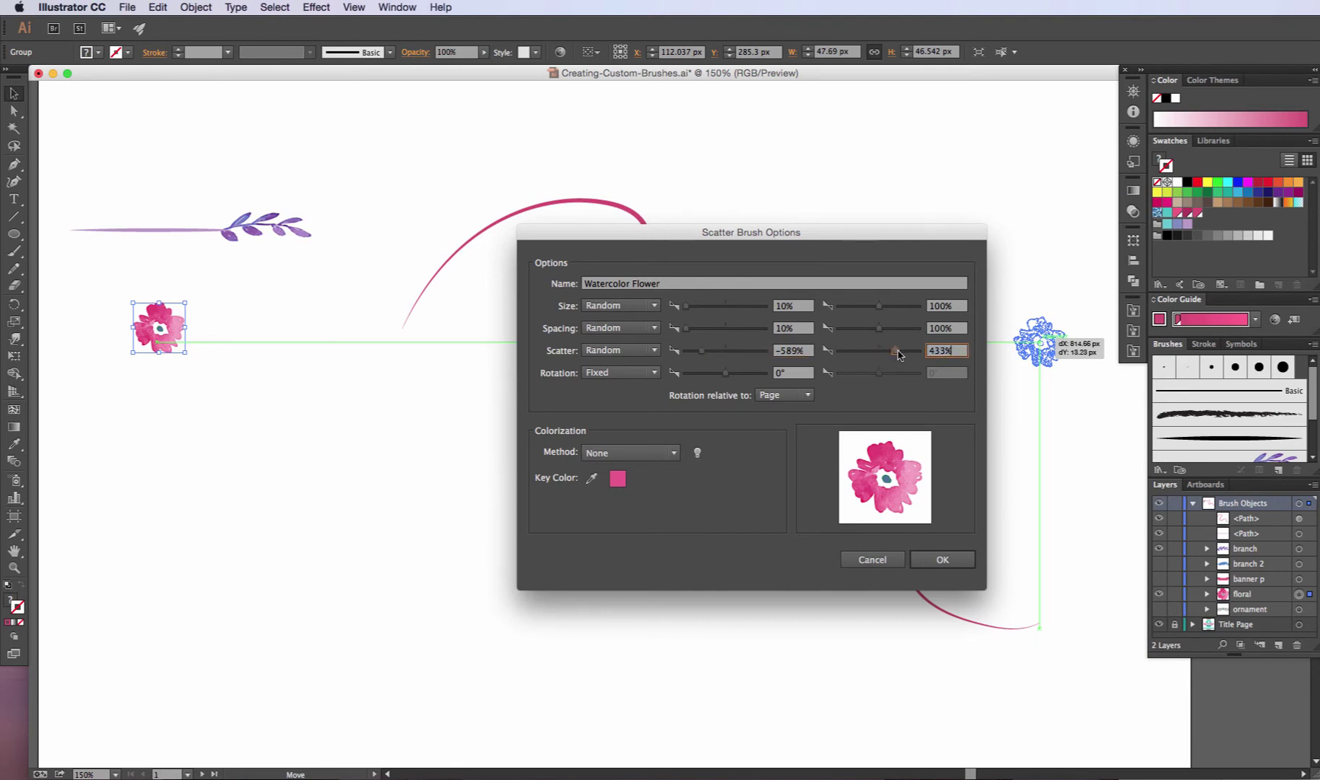
# - Set the brush's Rotation to Random with a minimum of -180° and a raised maximum, and accept the brush options
pyautogui.click(607, 374)
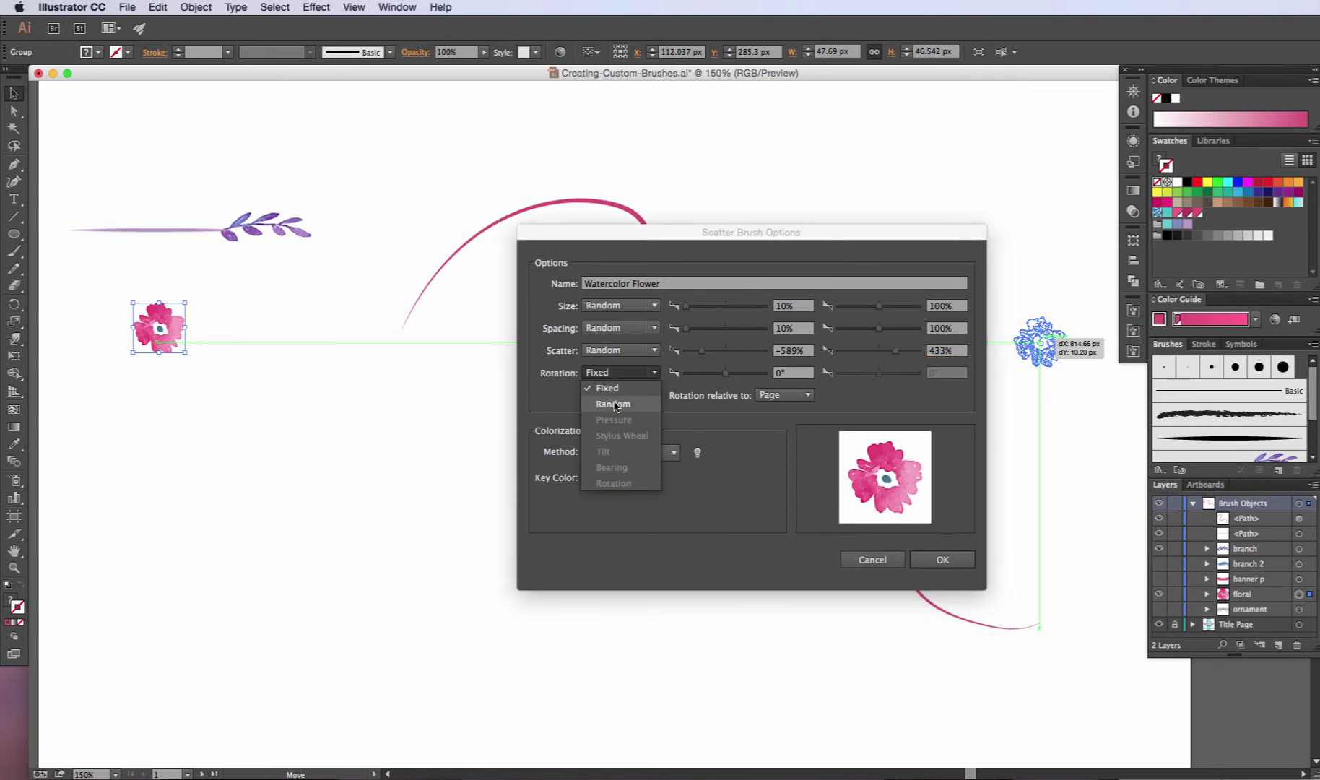
pyautogui.click(613, 405)
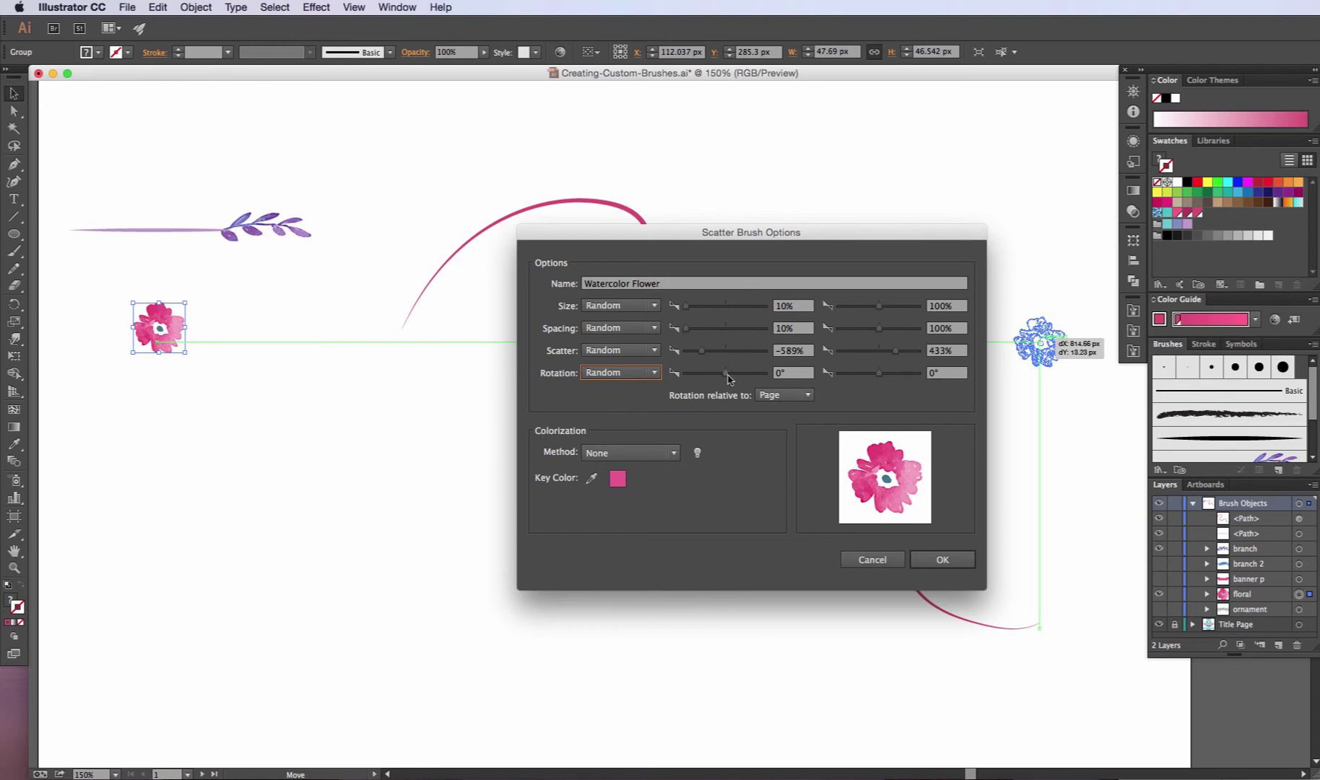
pyautogui.moveTo(727, 377); pyautogui.dragTo(680, 381)
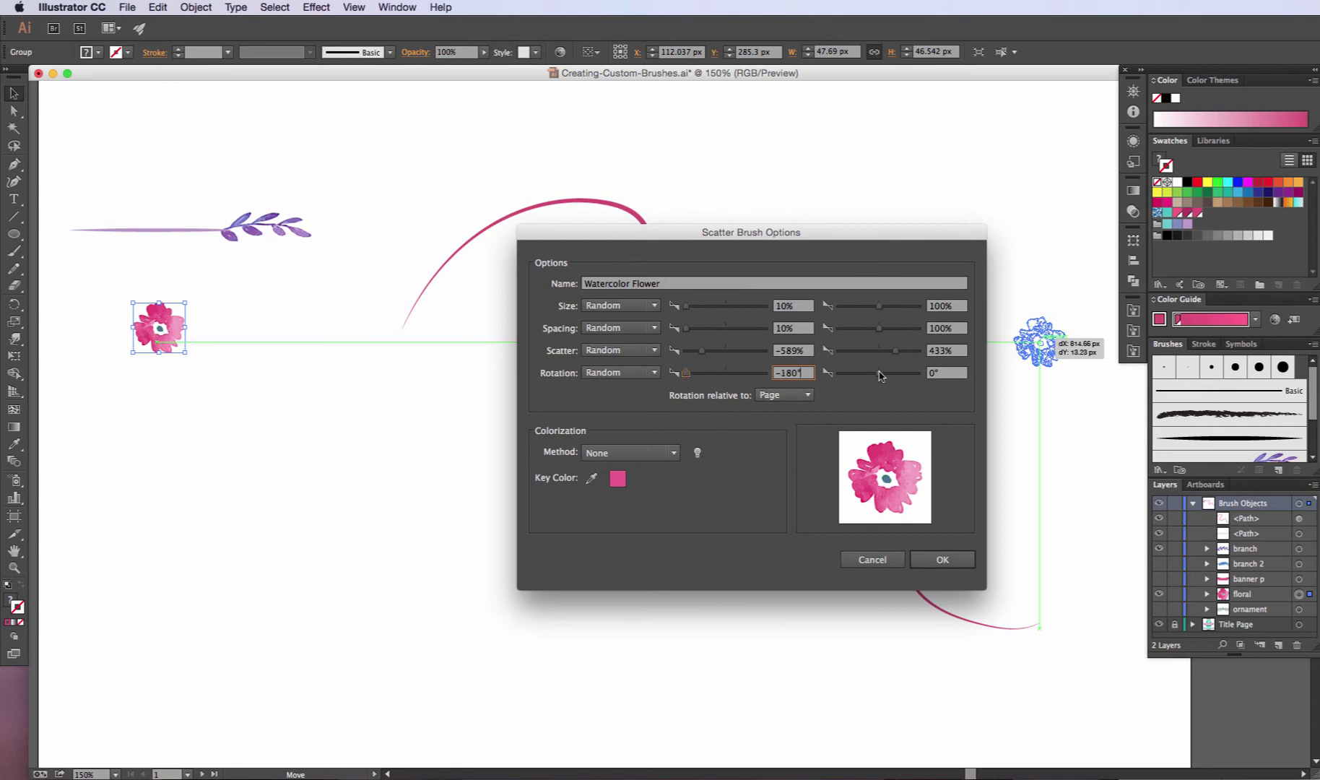
pyautogui.moveTo(879, 373)
pyautogui.mouseDown()
pyautogui.moveTo(926, 376)
pyautogui.moveTo(898, 374)
pyautogui.mouseUp()
pyautogui.click(945, 560)
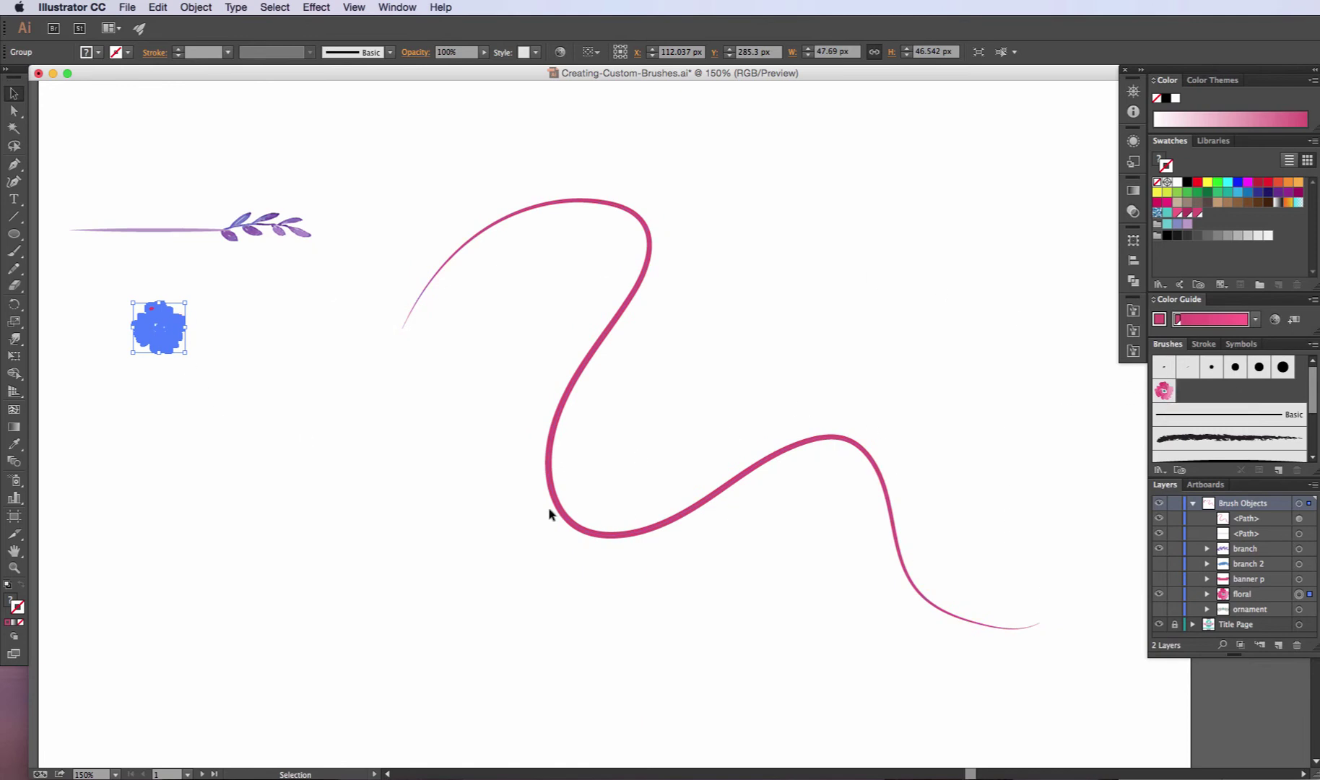
# - Test the Watercolor Flower brush on the large curved path, then delete the path
pyautogui.click(281, 396)
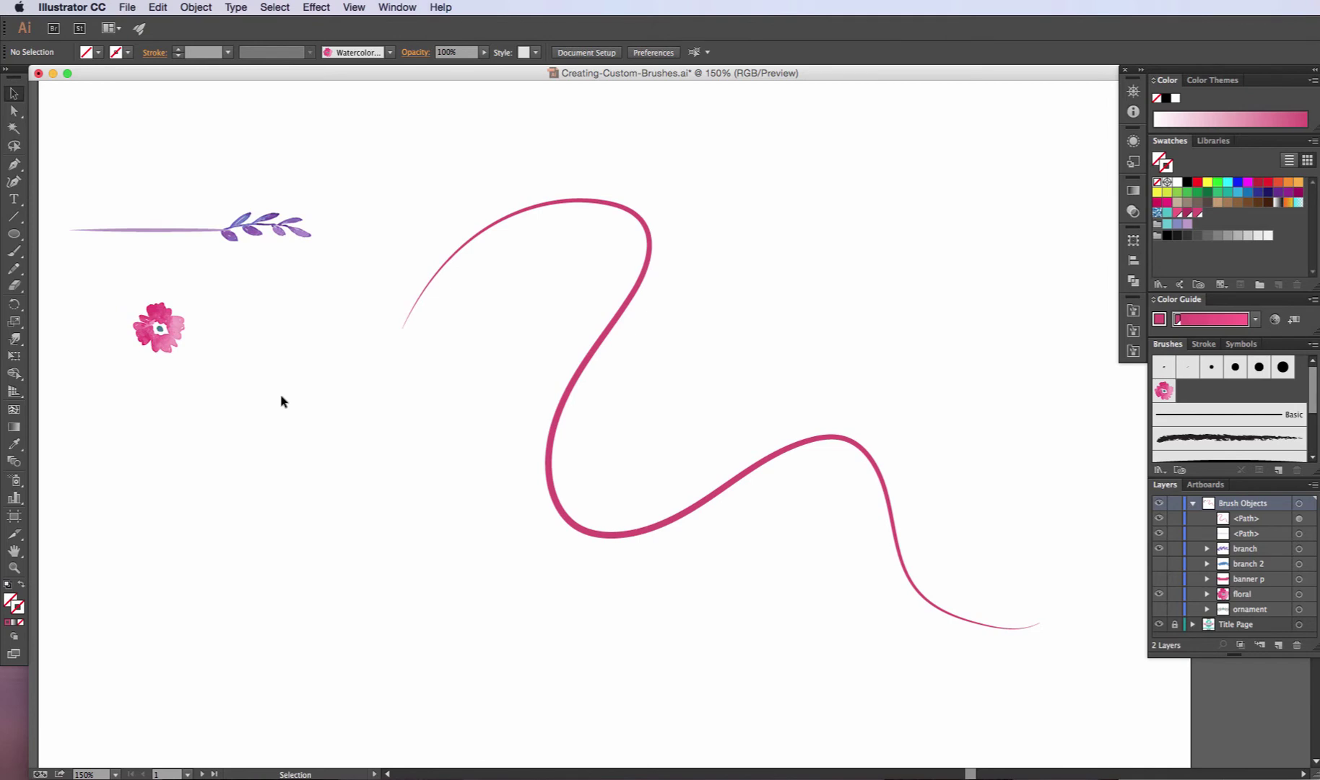
pyautogui.click(554, 512)
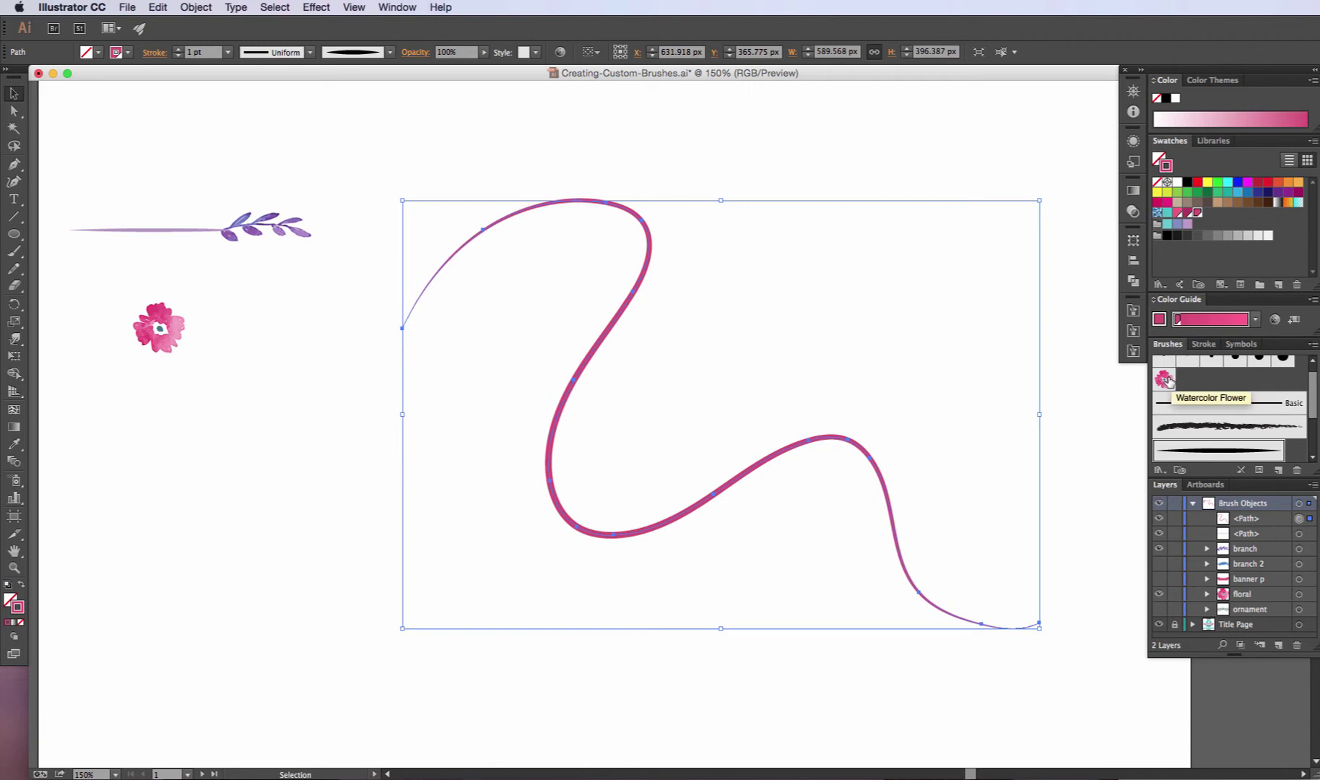
pyautogui.click(1168, 380)
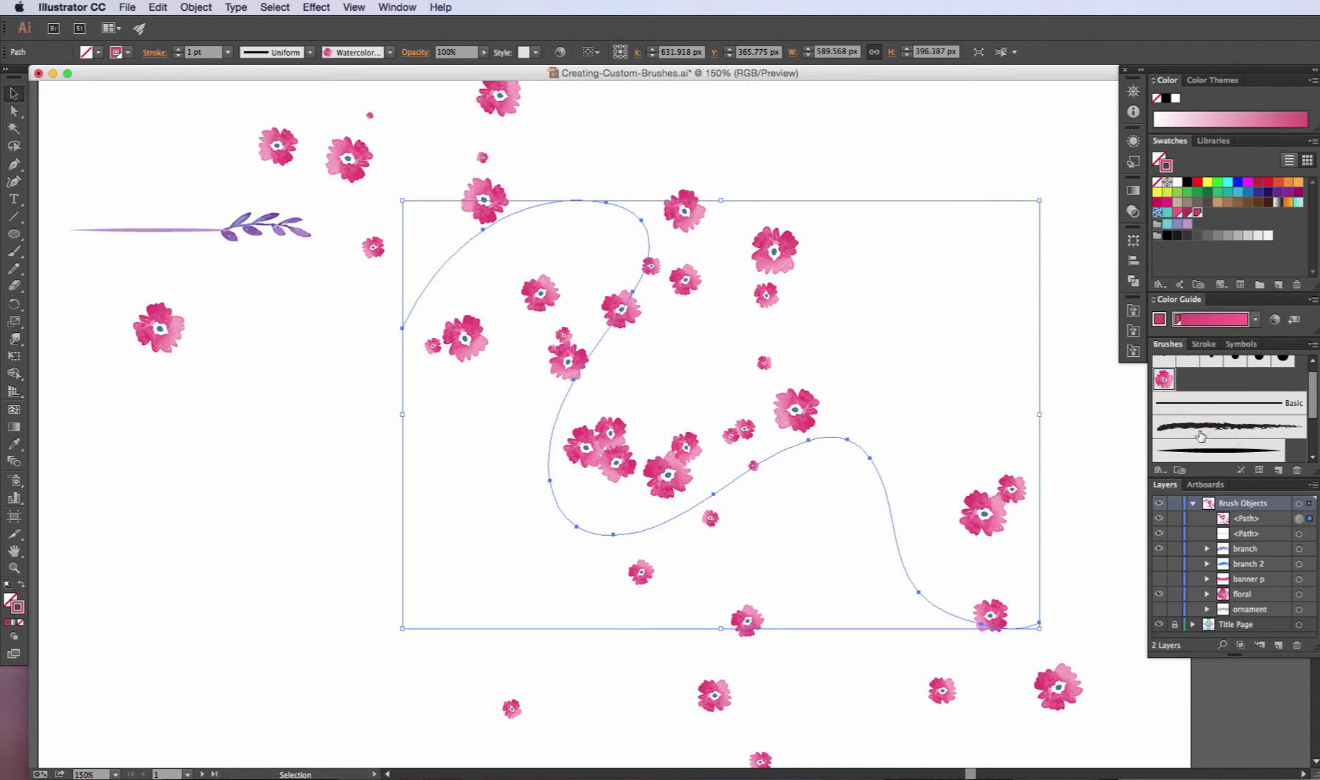
pyautogui.click(1207, 451)
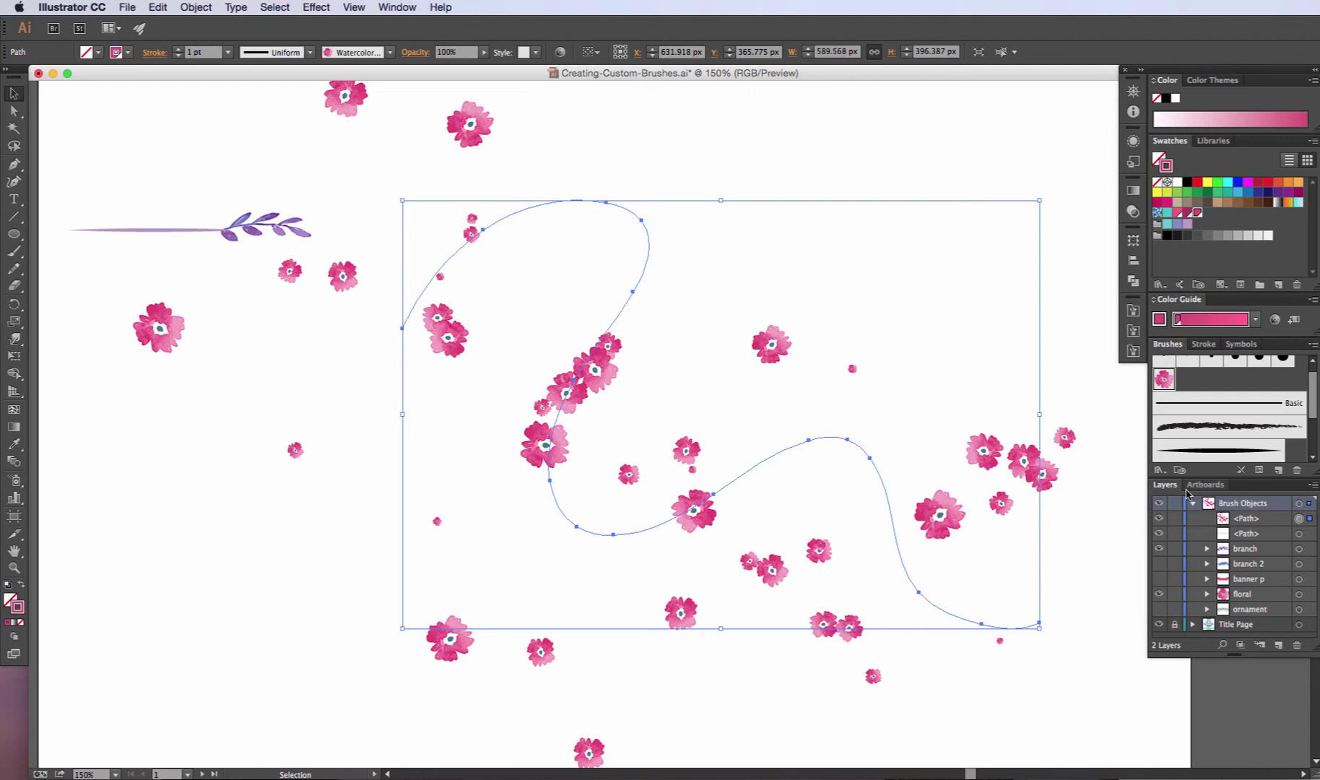
pyautogui.press('Delete')
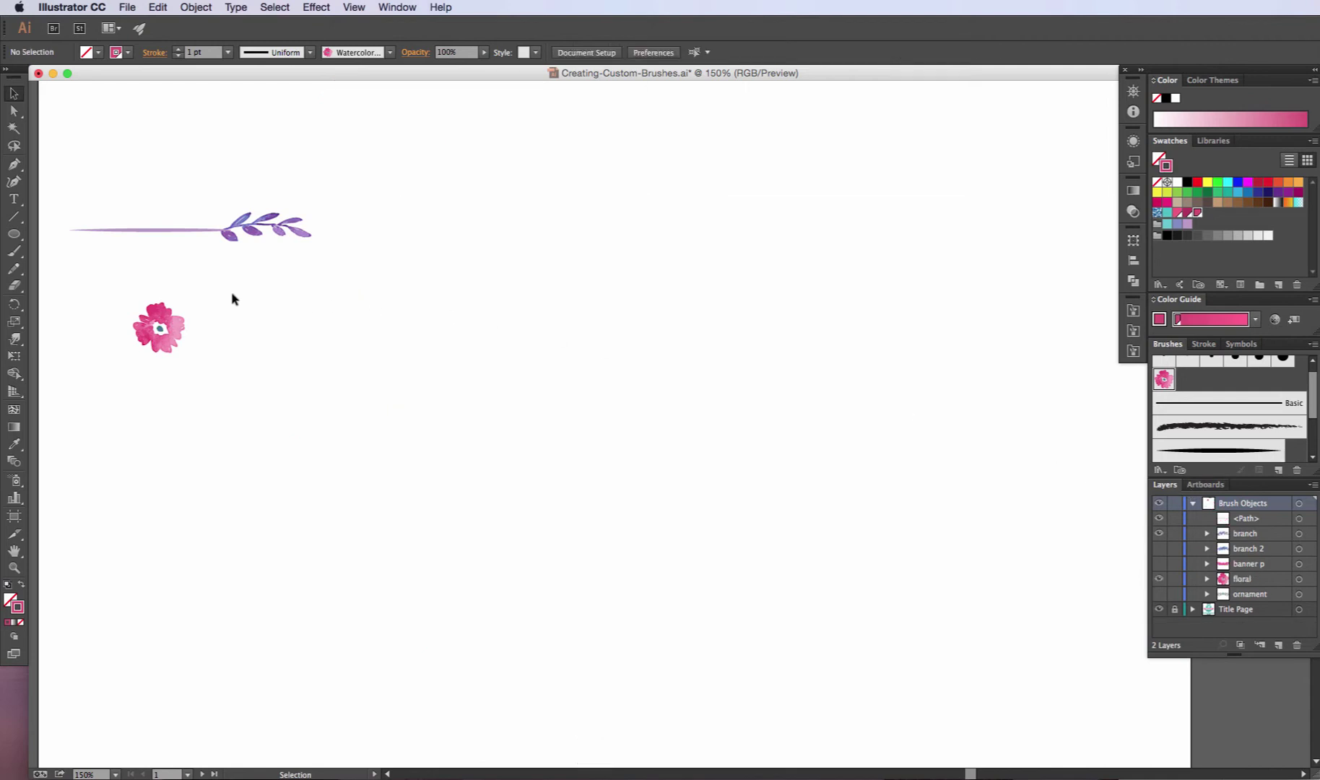
# - Paint two freehand test strokes with the Watercolor Flower brush and delete both
pyautogui.press('b')
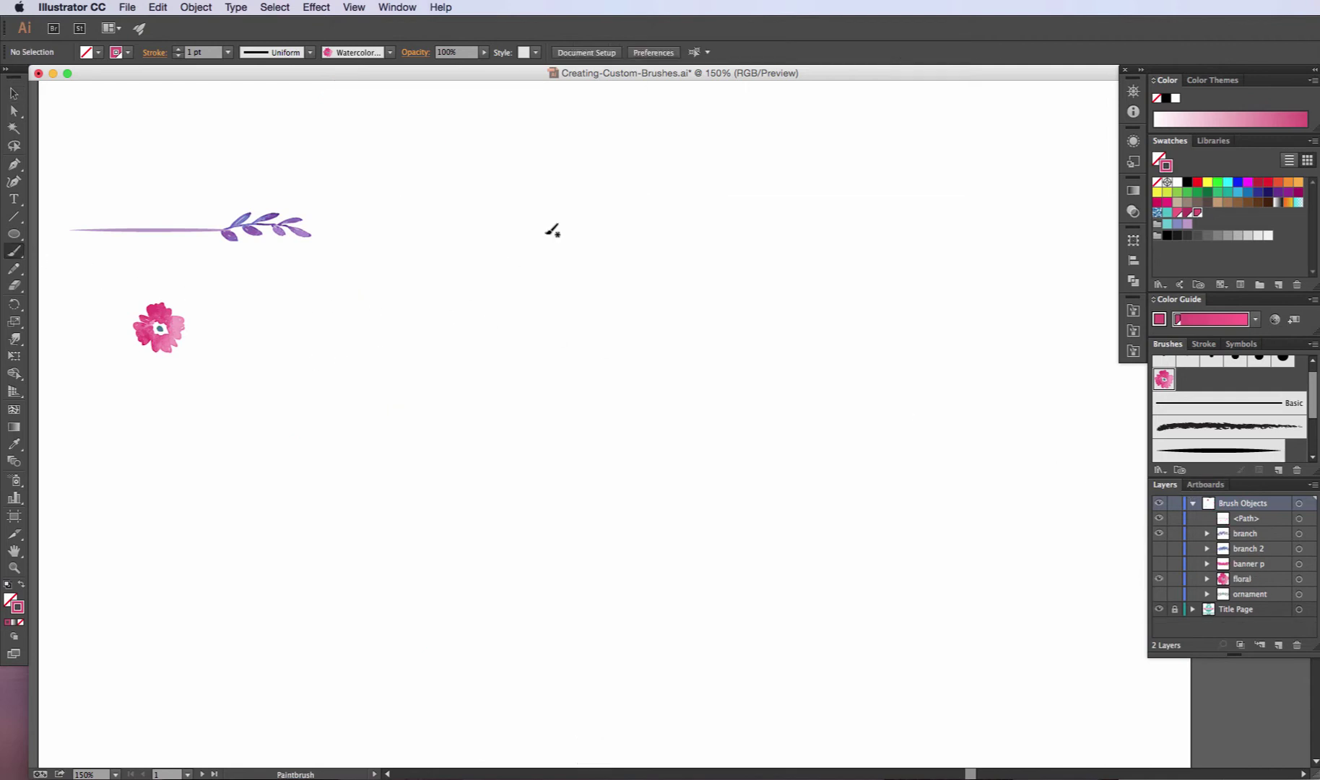
pyautogui.moveTo(328, 435)
pyautogui.mouseDown()
pyautogui.moveTo(393, 368)
pyautogui.moveTo(481, 330)
pyautogui.moveTo(783, 314)
pyautogui.moveTo(833, 278)
pyautogui.mouseUp()
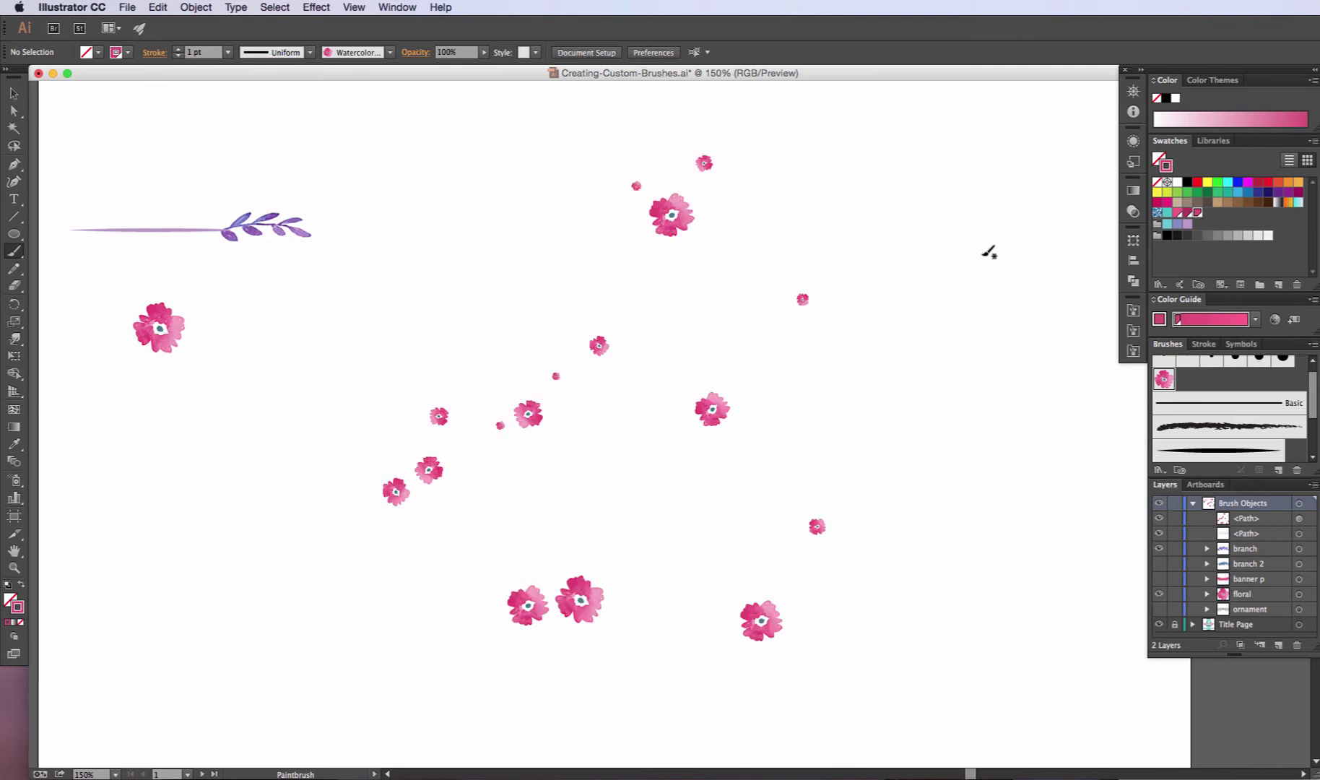
pyautogui.moveTo(981, 426)
pyautogui.mouseDown()
pyautogui.moveTo(961, 274)
pyautogui.moveTo(751, 123)
pyautogui.moveTo(528, 180)
pyautogui.moveTo(512, 406)
pyautogui.mouseUp()
pyautogui.click(14, 94)
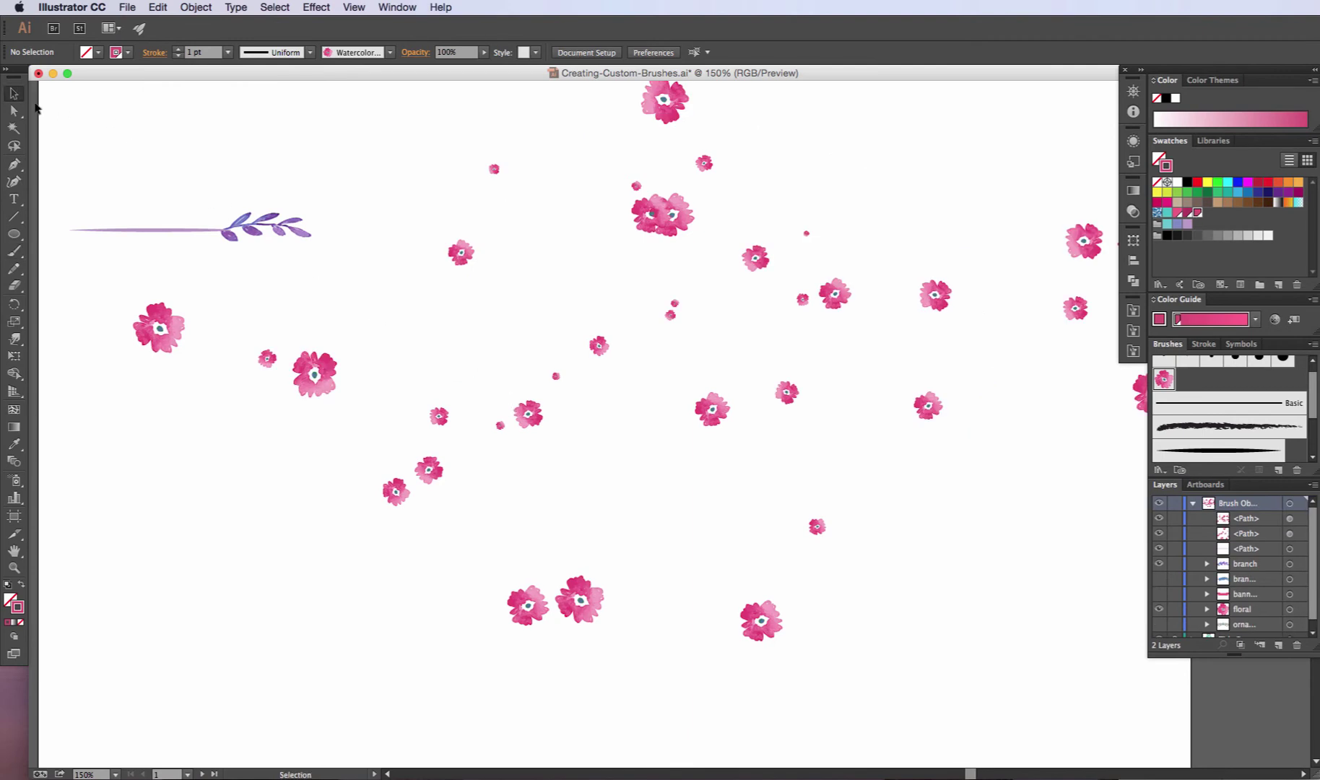
pyautogui.moveTo(1012, 615)
pyautogui.mouseDown()
pyautogui.moveTo(519, 244)
pyautogui.moveTo(448, 156)
pyautogui.mouseUp()
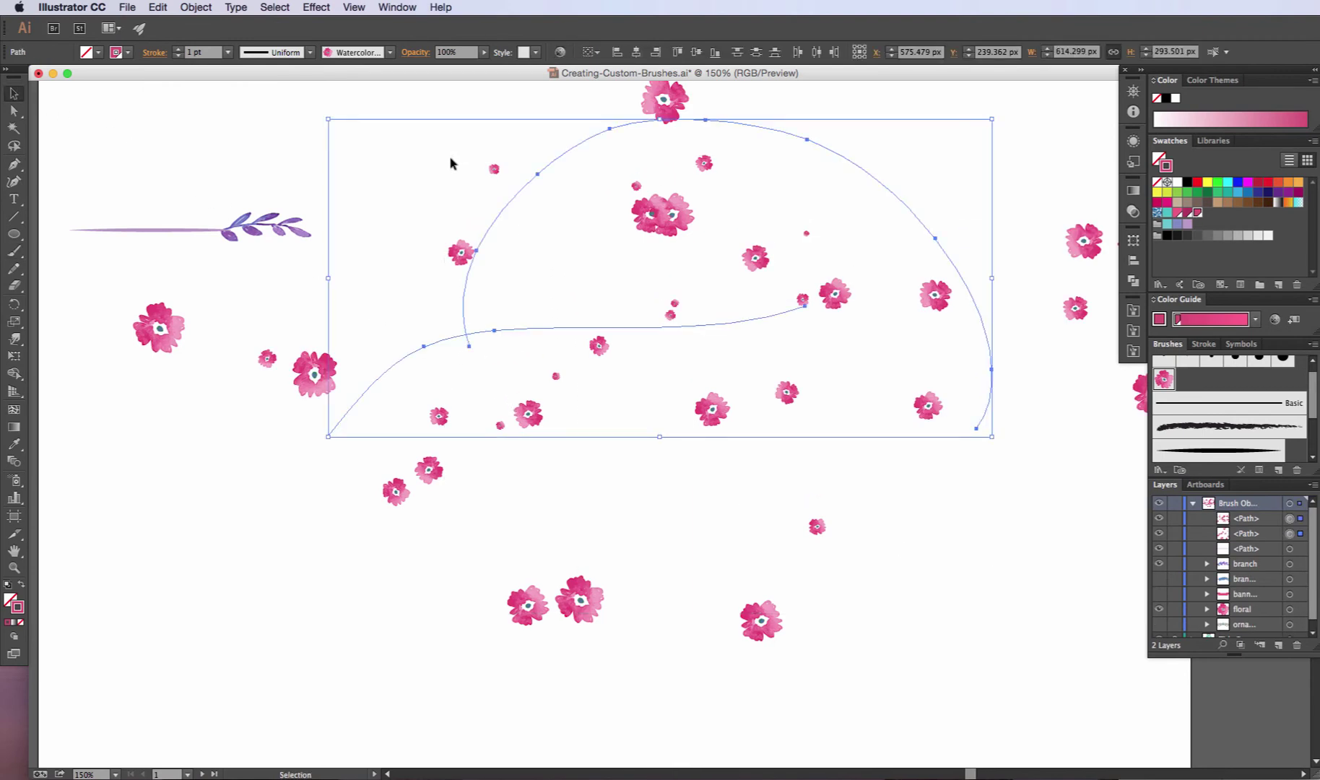
pyautogui.press('Delete')
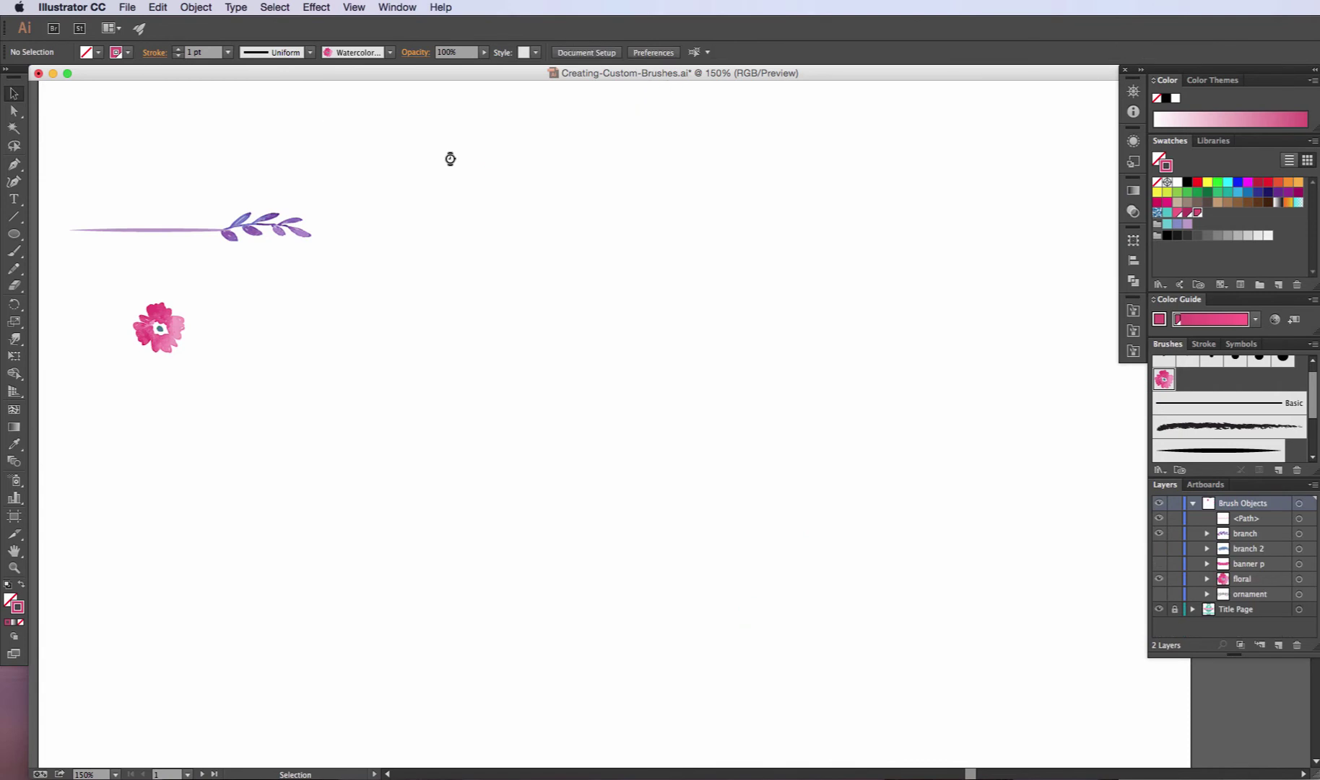
# - Show the hidden ornament artwork, move it up beneath the flower and scale it down to about 152 px wide
pyautogui.click(1159, 594)
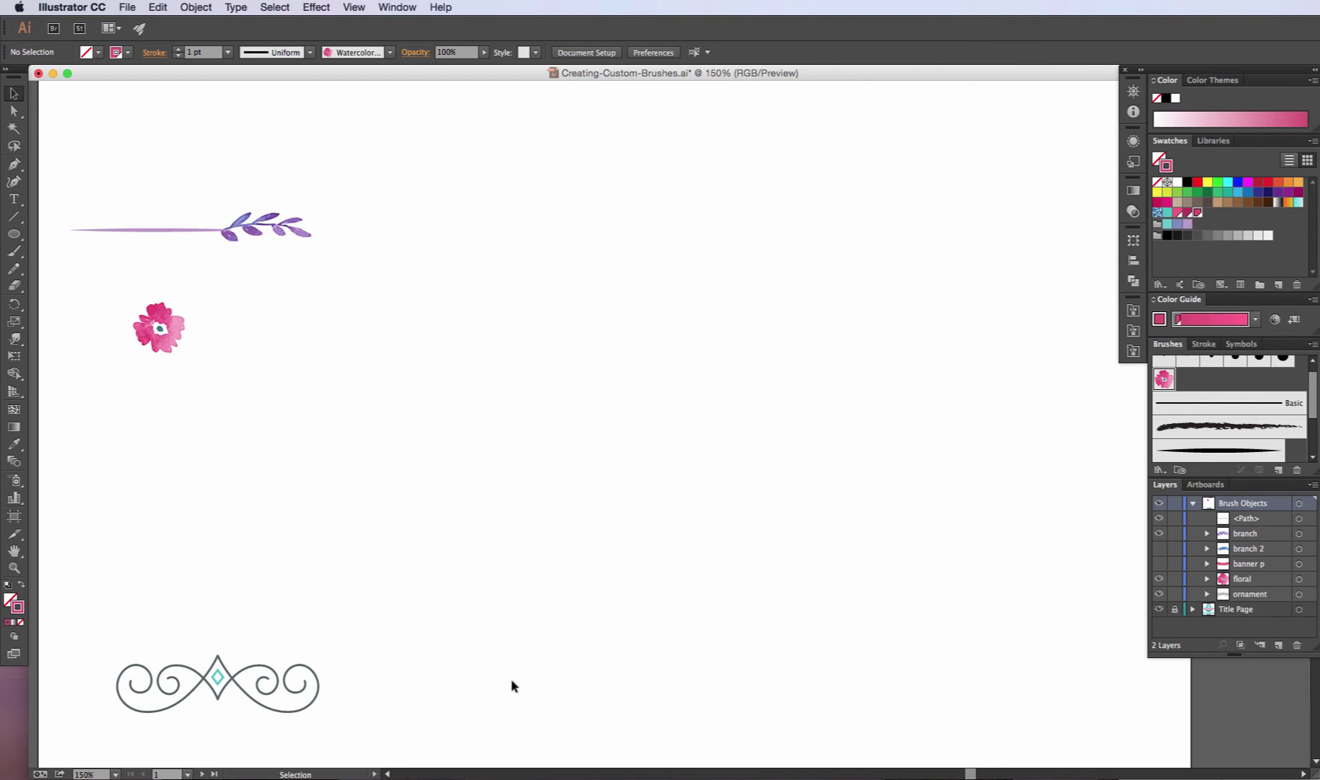
pyautogui.moveTo(311, 709); pyautogui.dragTo(311, 480)
pyautogui.click(296, 485)
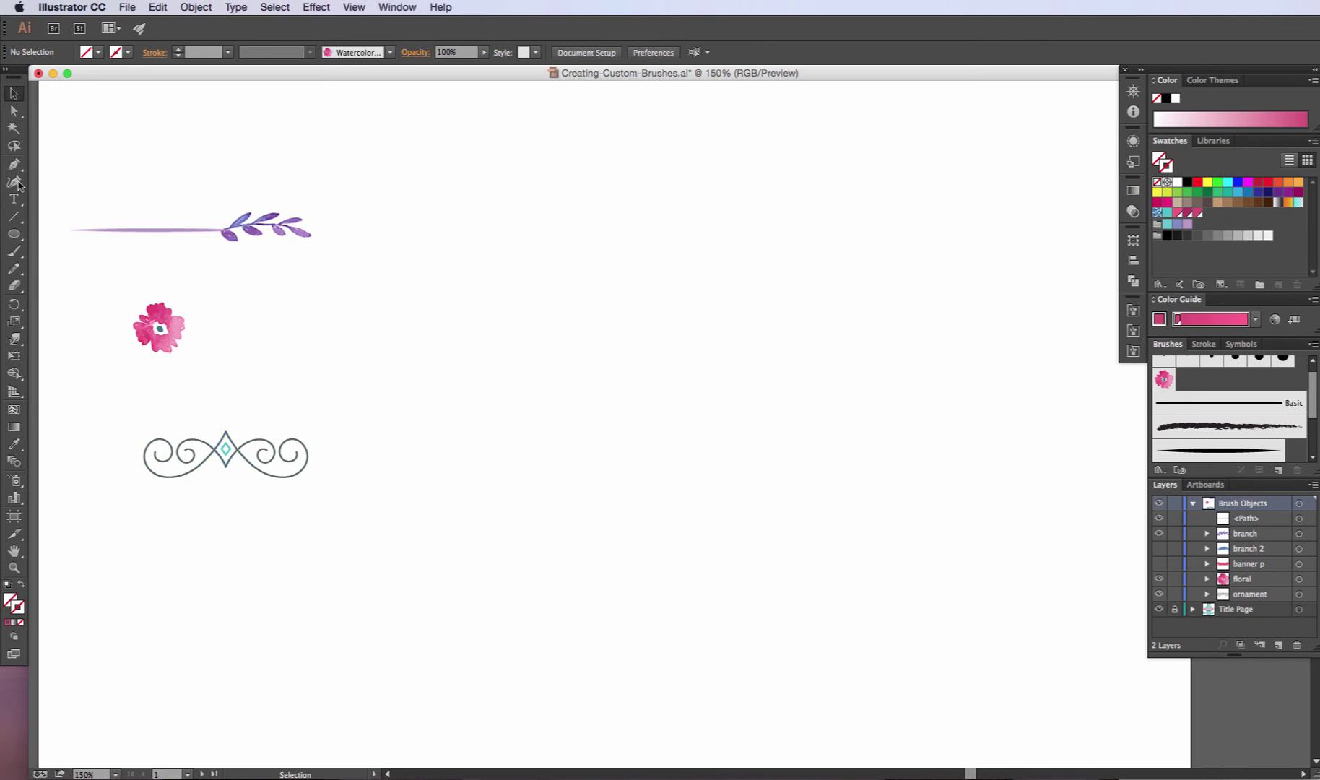
# - Paint a wavy freehand stroke about 527 px wide beside the artwork and apply the Tappered Hair Brush to it
pyautogui.click(14, 251)
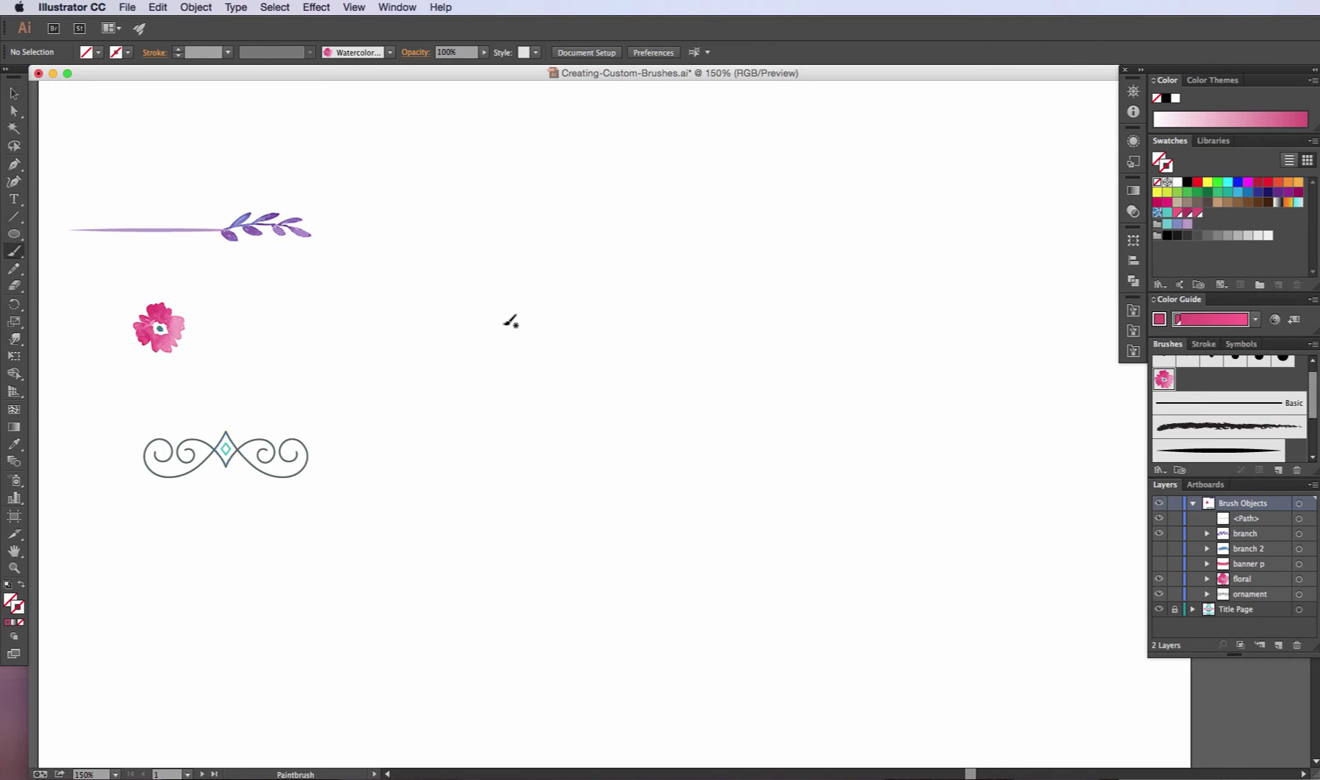
pyautogui.moveTo(496, 274)
pyautogui.mouseDown()
pyautogui.moveTo(420, 327)
pyautogui.moveTo(890, 321)
pyautogui.moveTo(960, 565)
pyautogui.moveTo(856, 573)
pyautogui.mouseUp()
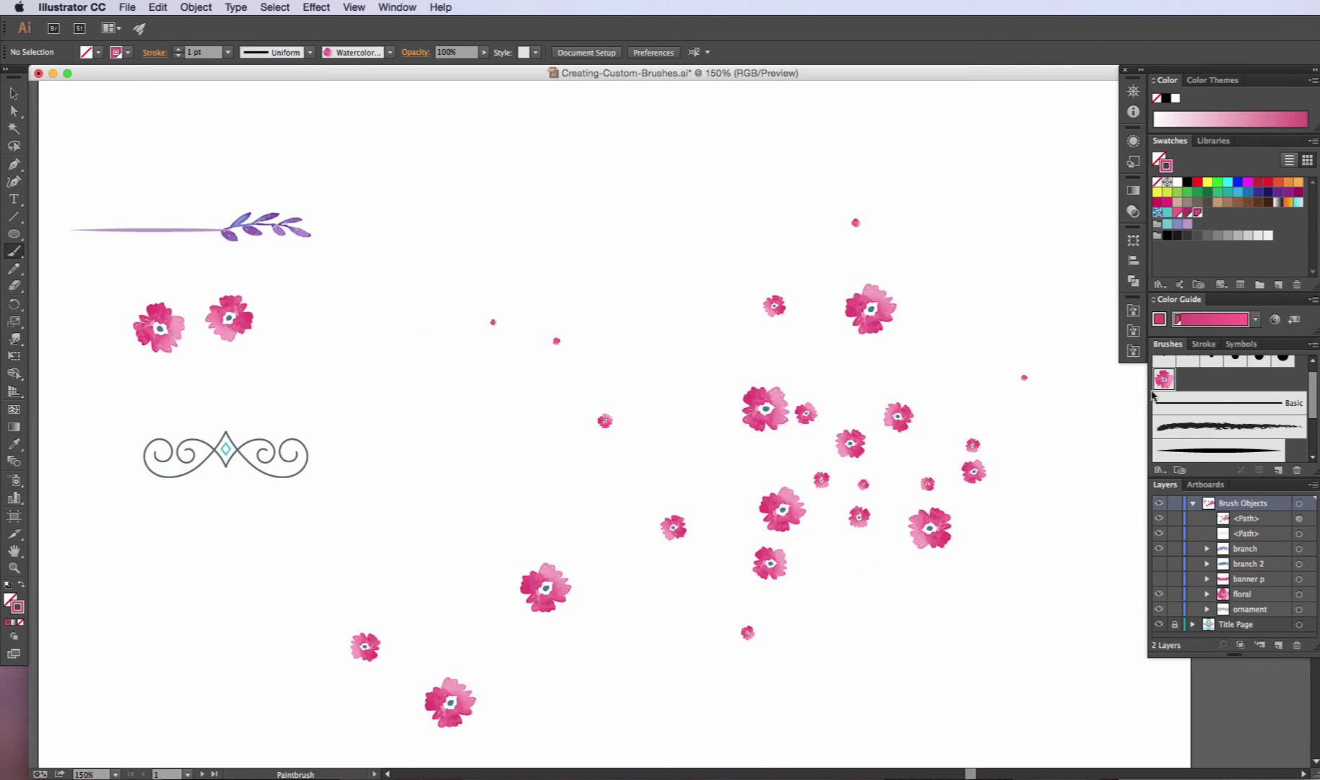
pyautogui.click(1182, 451)
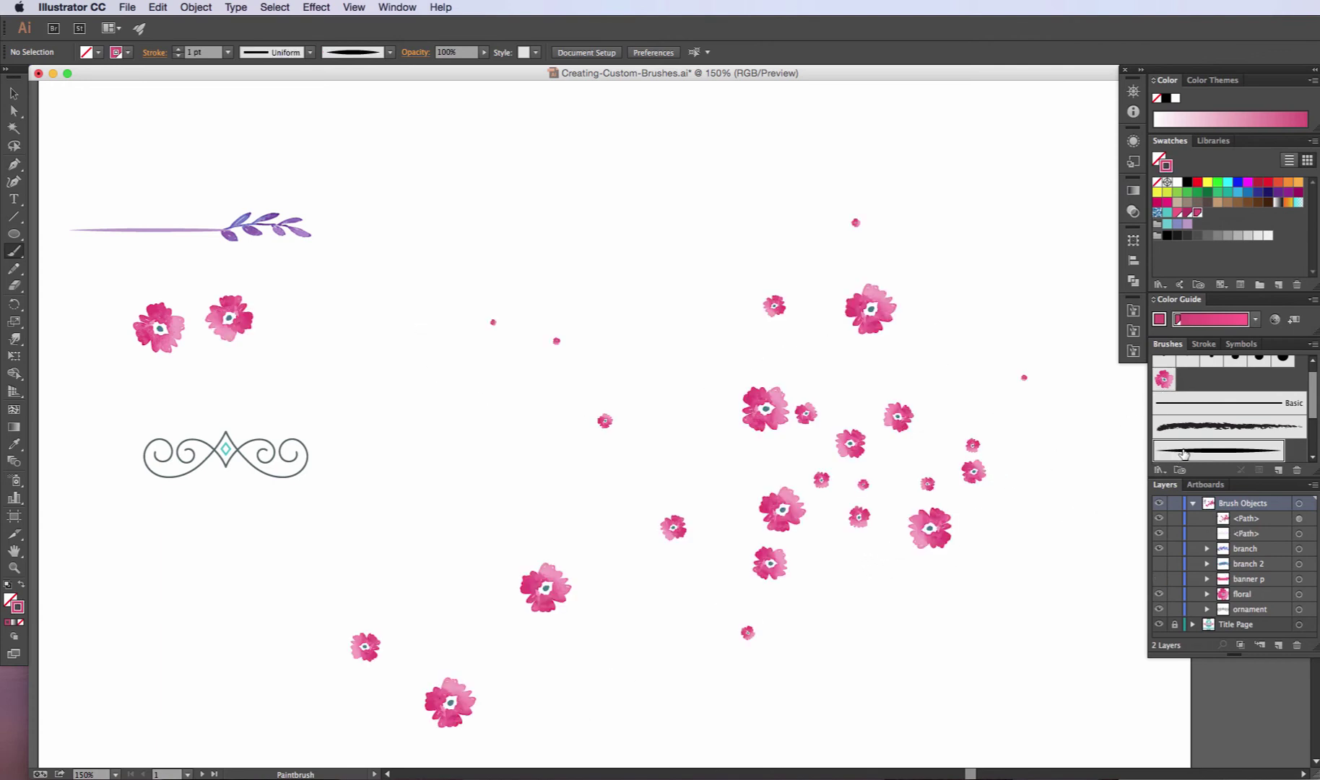
pyautogui.doubleClick(1181, 451)
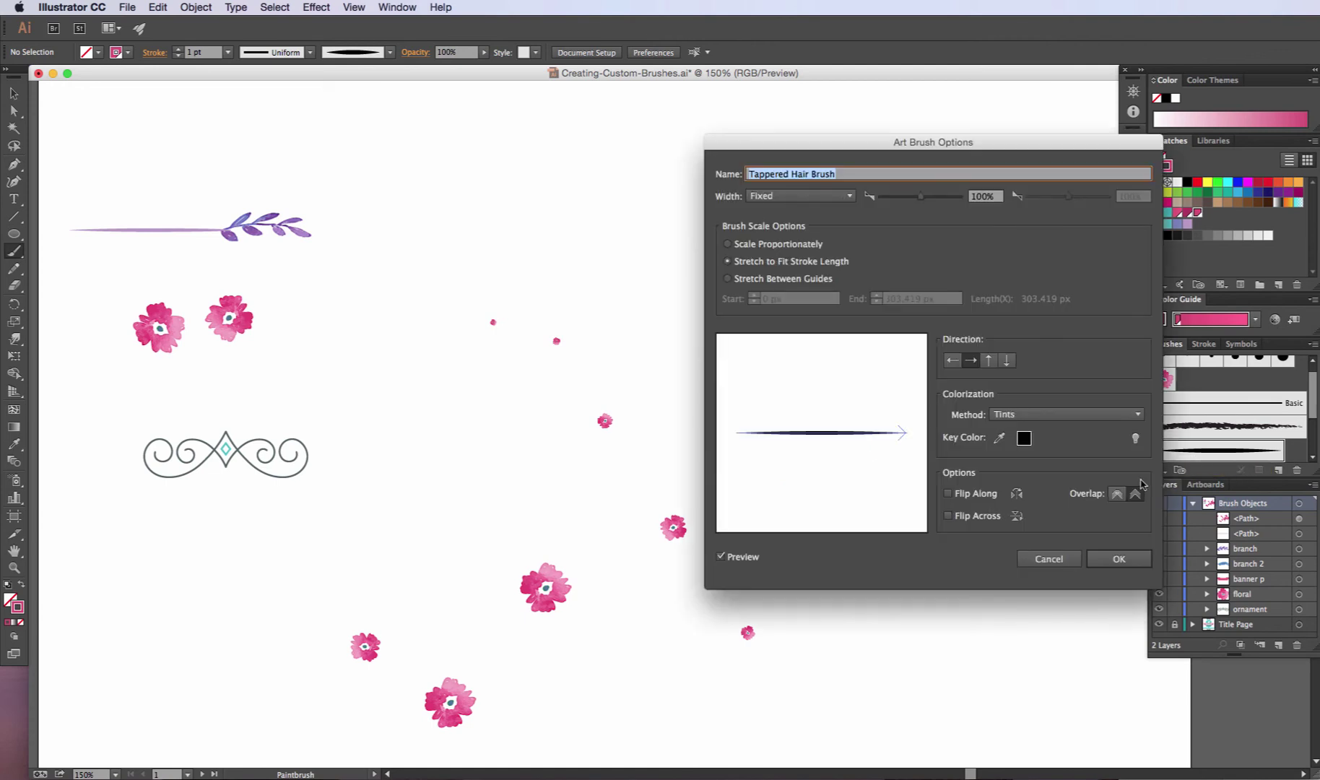
pyautogui.click(1048, 560)
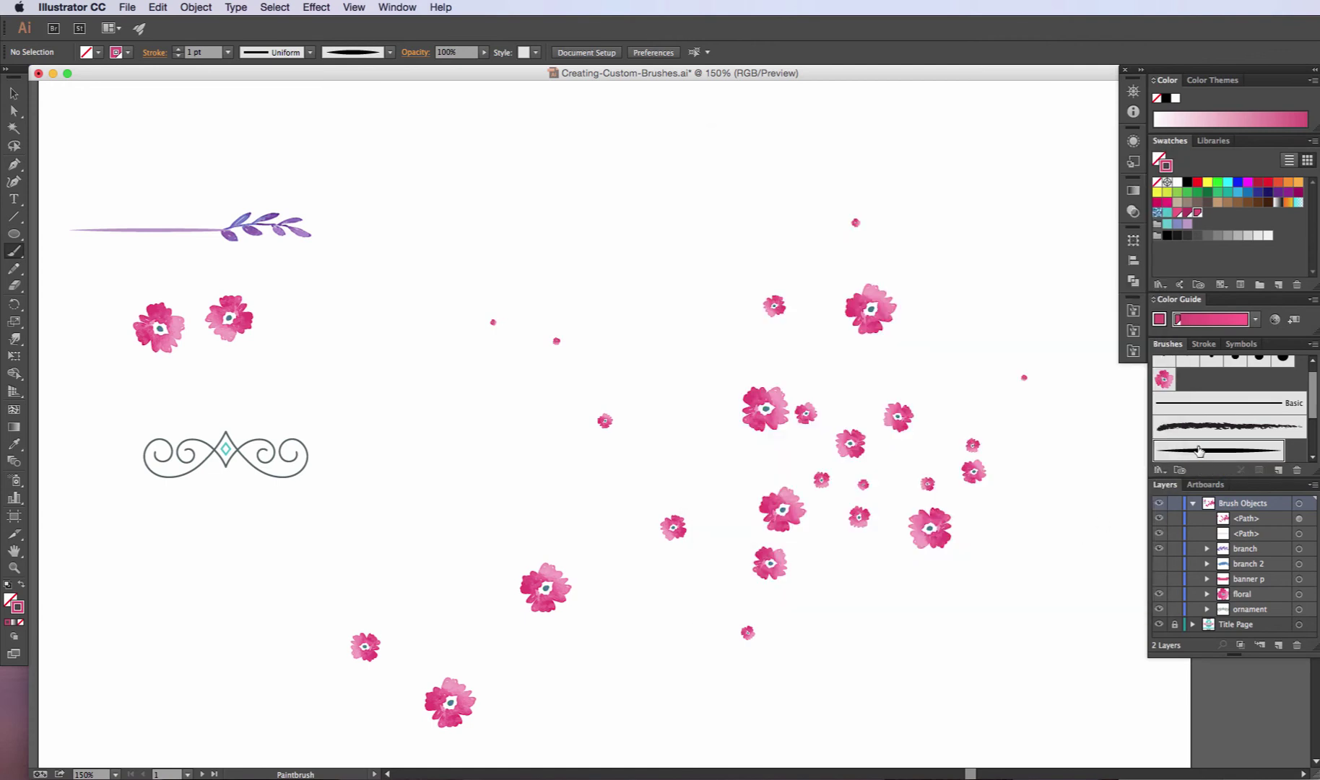
pyautogui.click(13, 93)
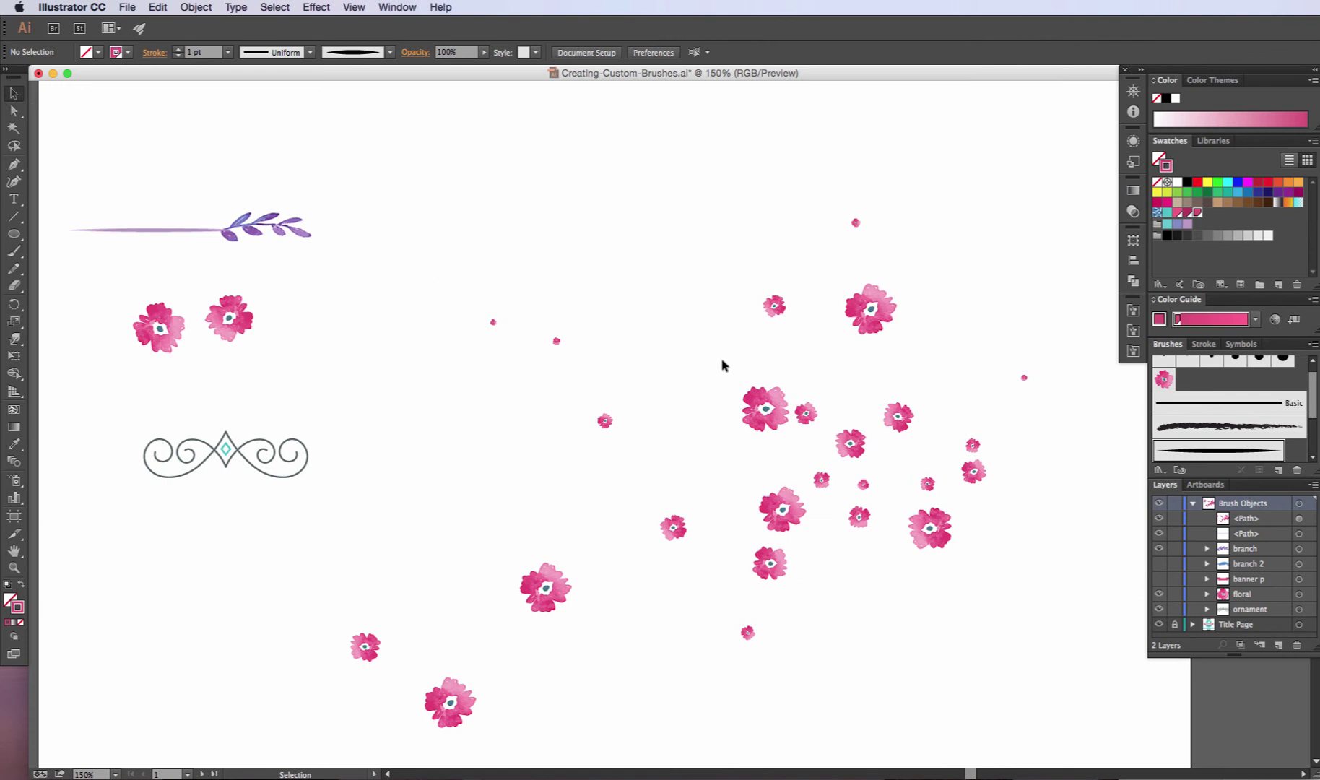
pyautogui.click(858, 516)
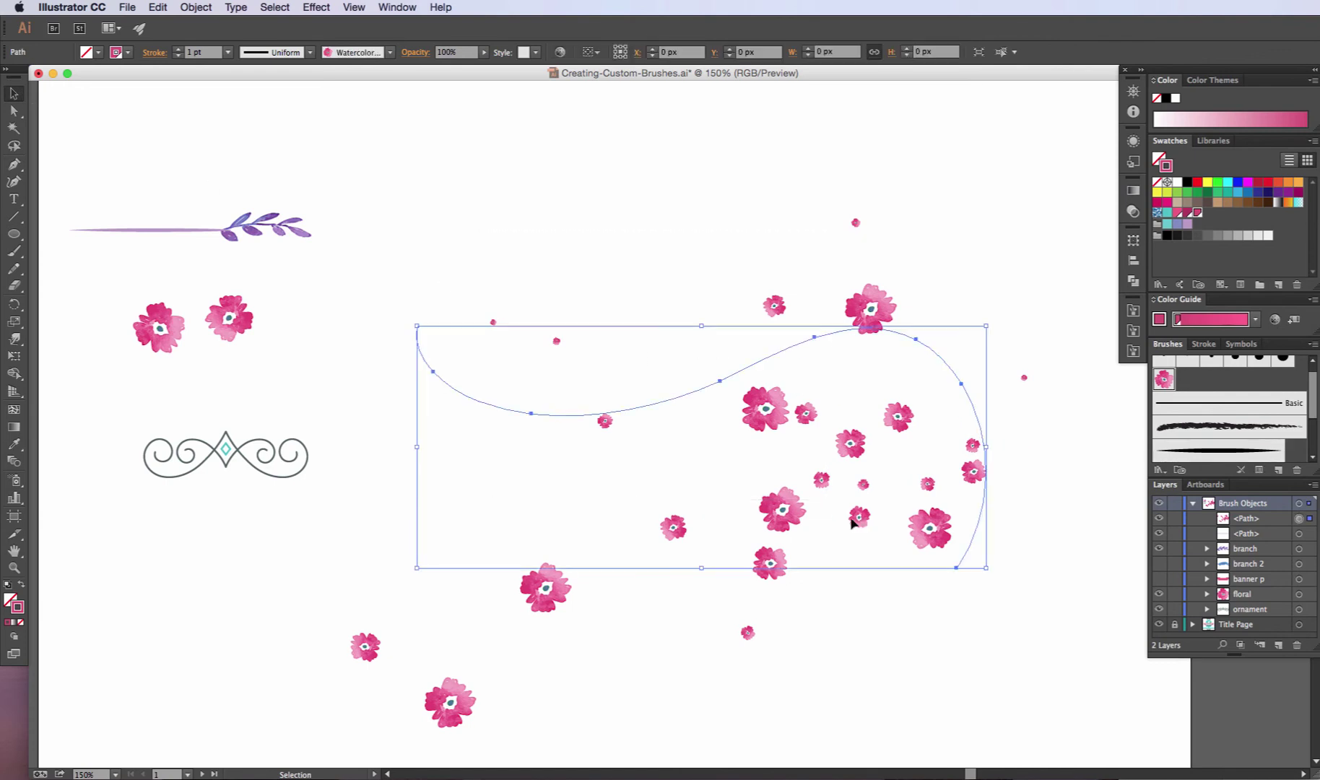
pyautogui.click(1262, 452)
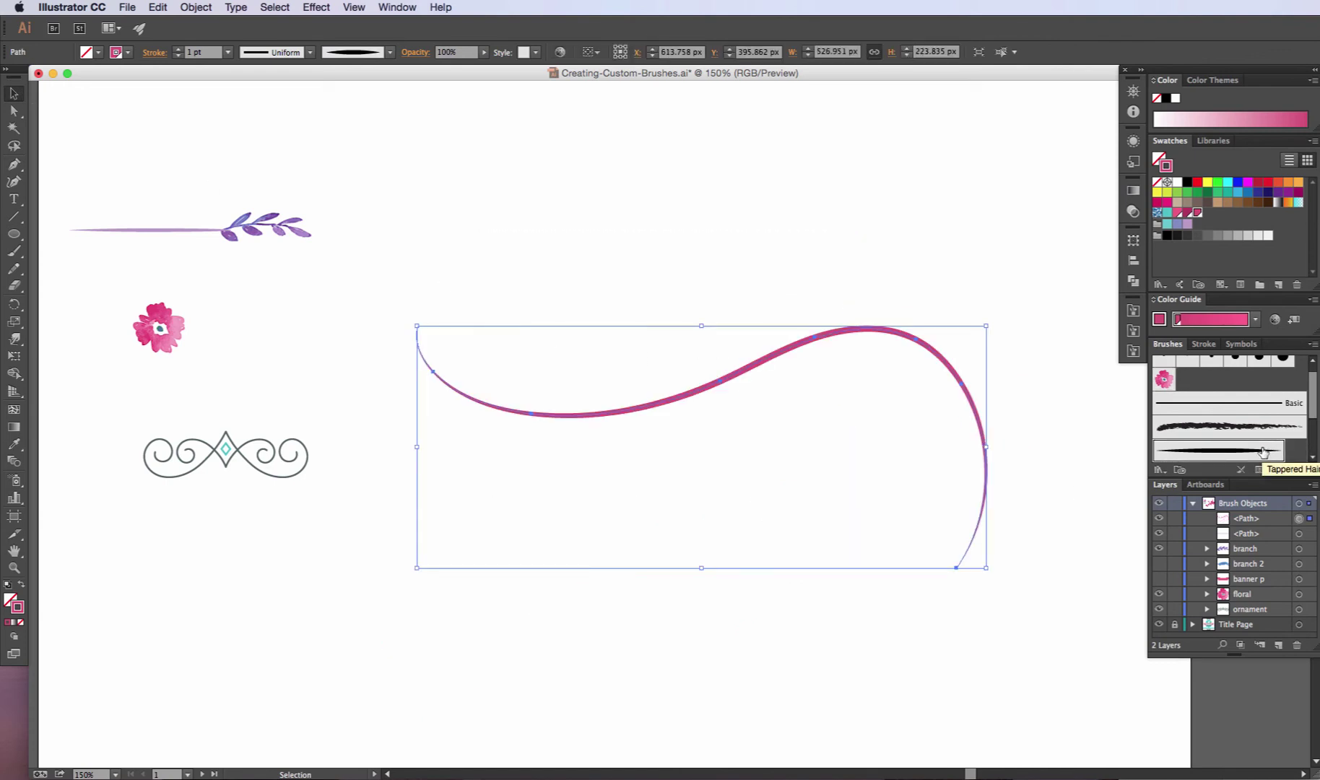
pyautogui.click(390, 463)
# - Start a new pattern brush from the scroll ornament and name it Ornament Pattern
pyautogui.click(299, 478)
pyautogui.moveTo(227, 488)
pyautogui.mouseDown()
pyautogui.moveTo(663, 431)
pyautogui.moveTo(1275, 398)
pyautogui.mouseUp()
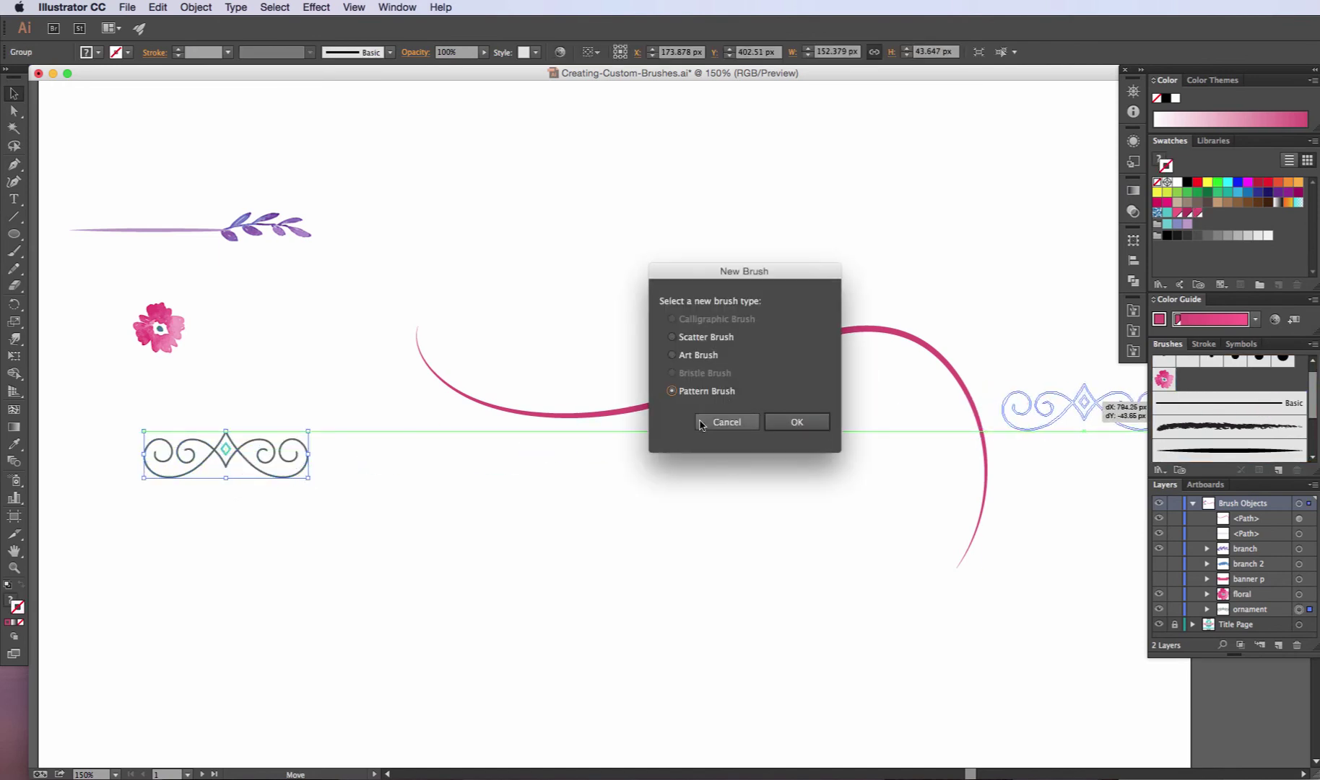
pyautogui.click(796, 422)
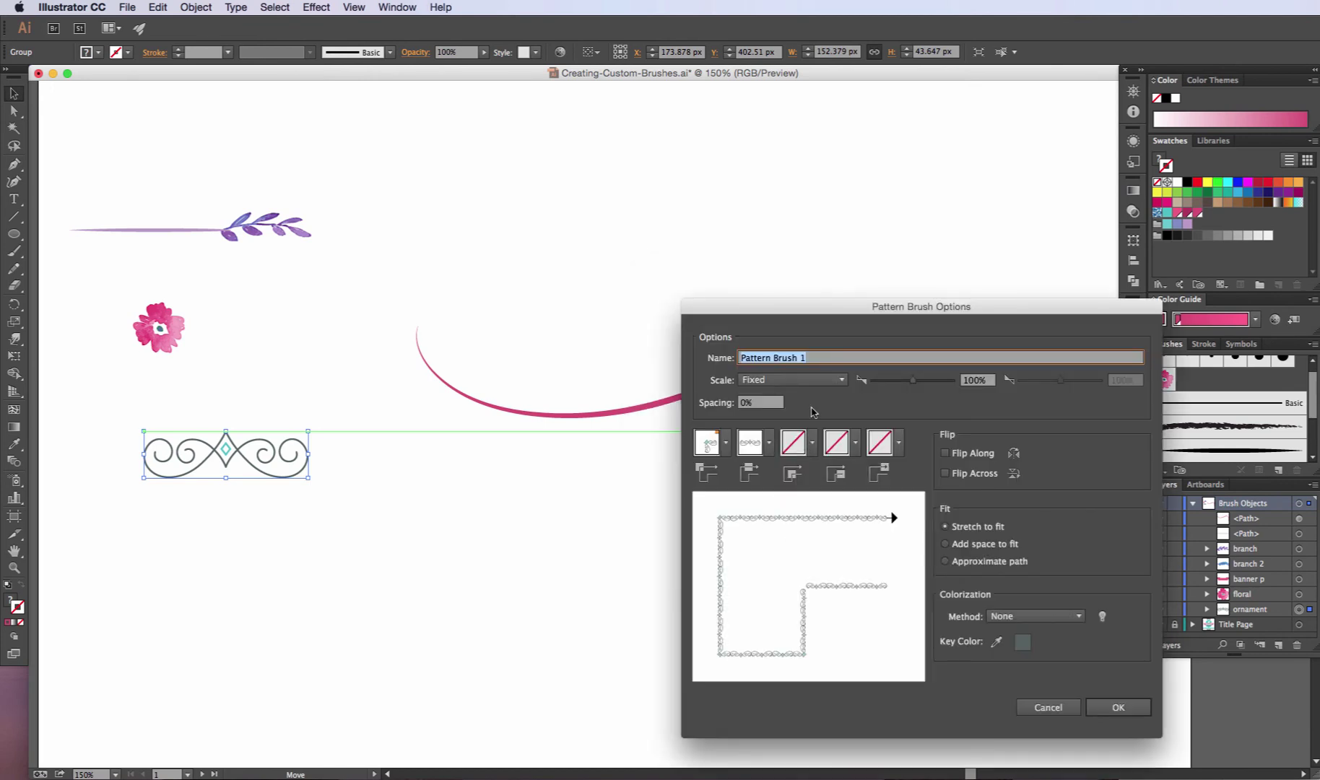
pyautogui.moveTo(852, 296)
pyautogui.mouseDown()
pyautogui.moveTo(702, 292)
pyautogui.moveTo(657, 239)
pyautogui.mouseUp()
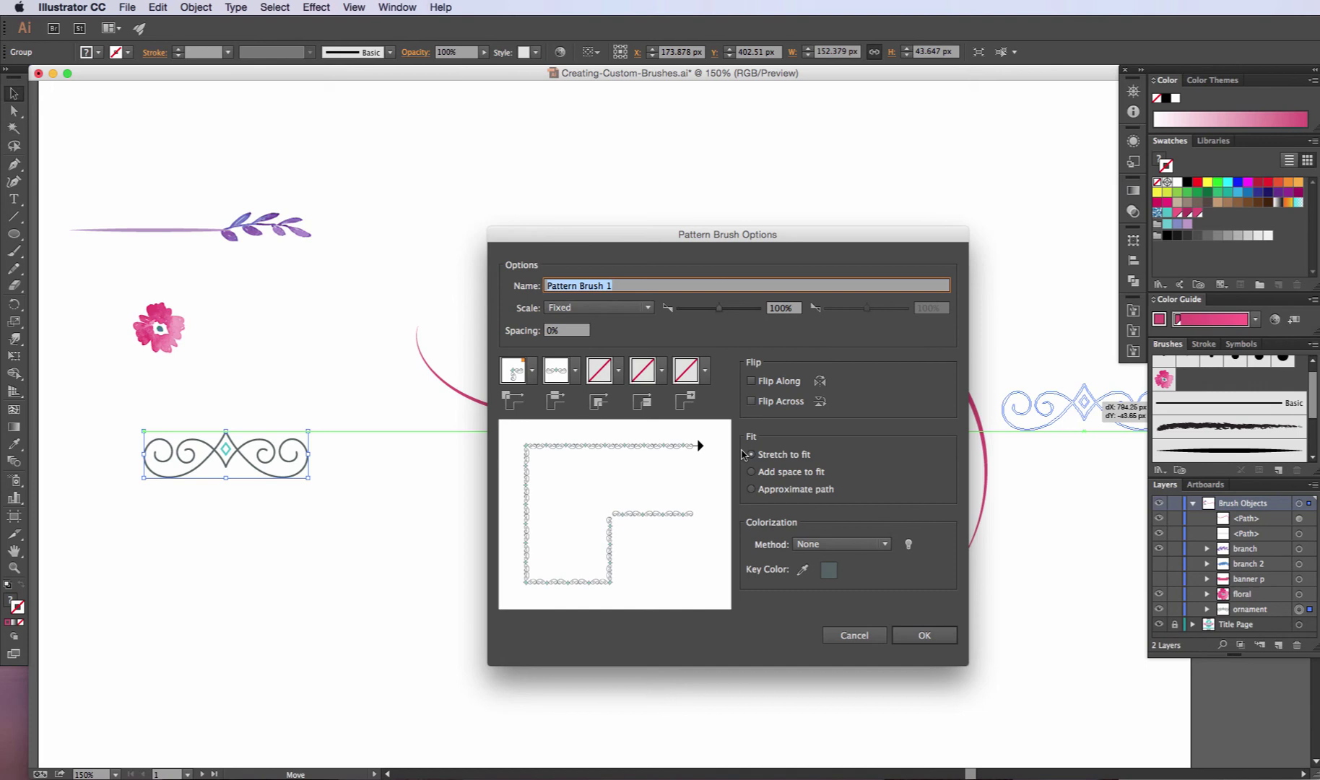
pyautogui.write('Ornameb')
# - Examine the artwork choices for the pattern brush's outer corner, side and start tiles, including the auto-generated corners
pyautogui.click(529, 371)
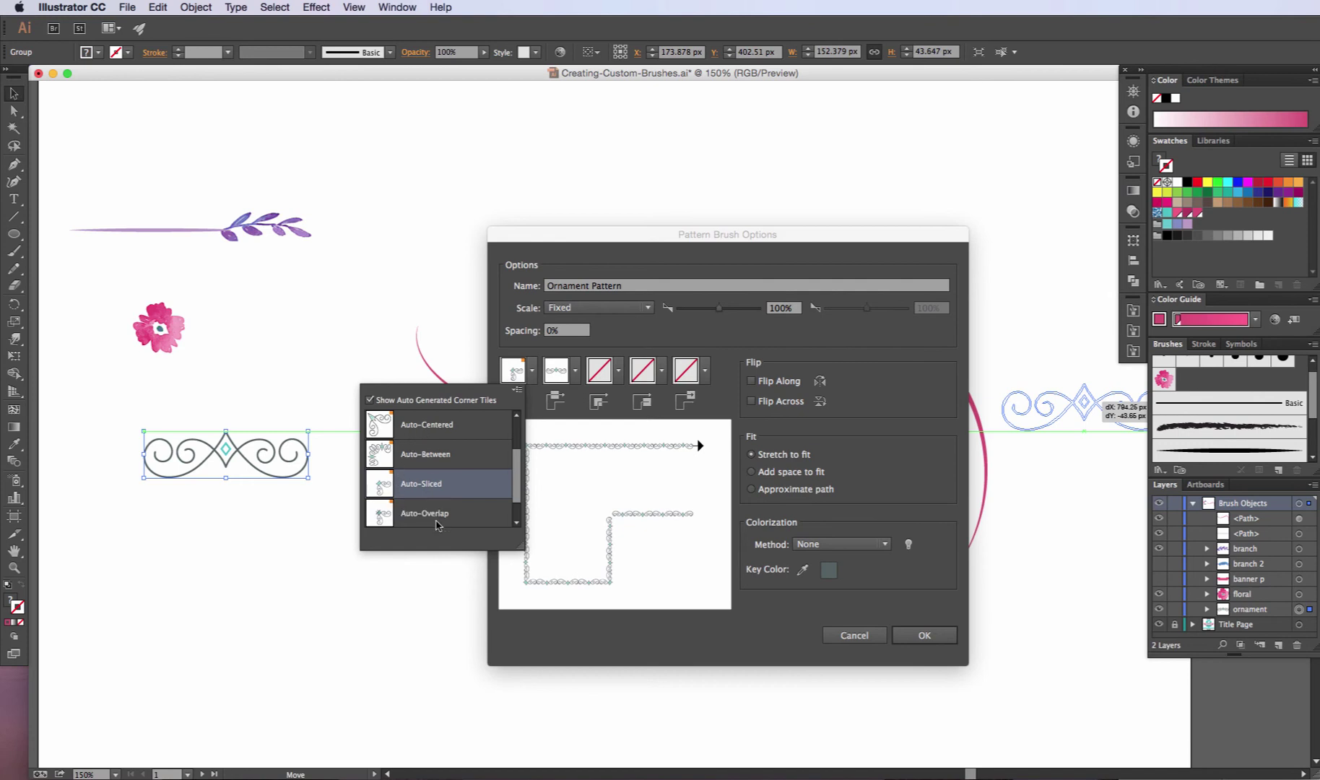
pyautogui.scroll(-1, 442, 518)
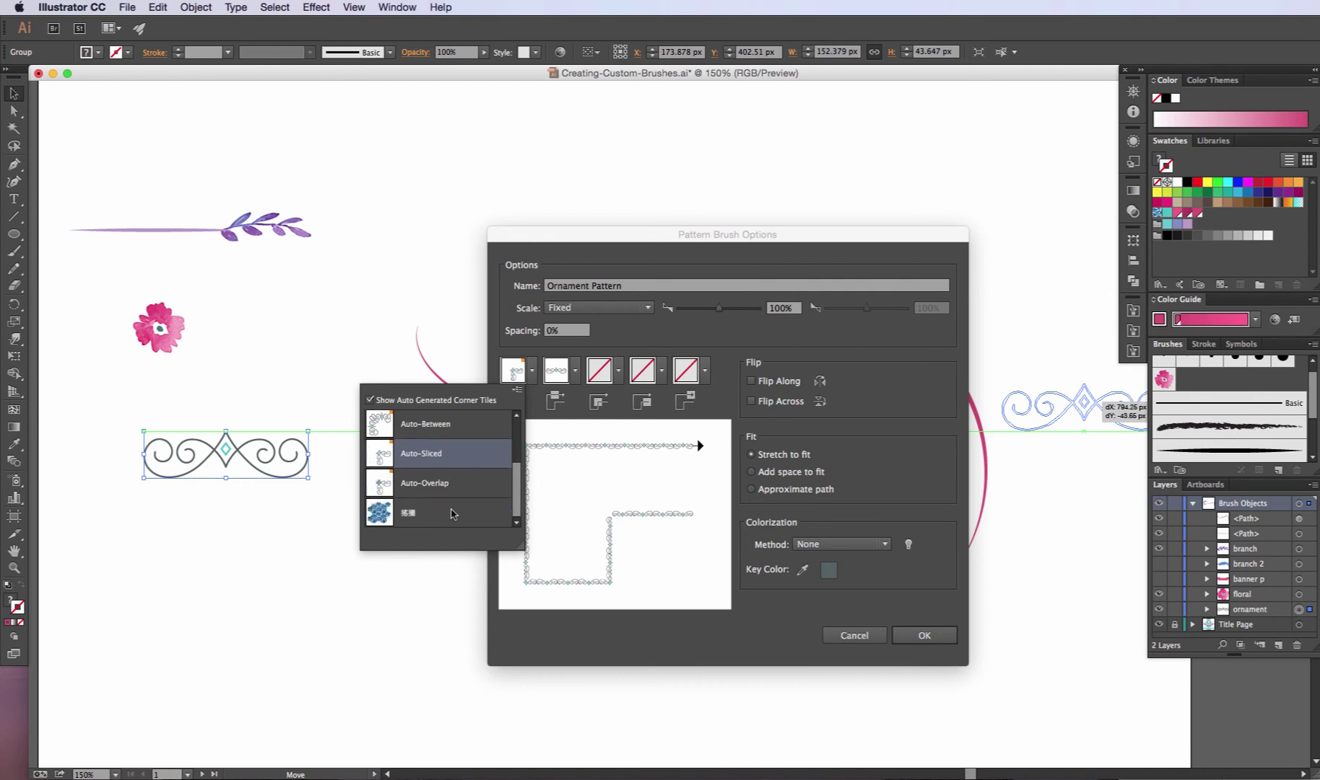
pyautogui.scroll(3, 452, 513)
pyautogui.scroll(-2, 456, 504)
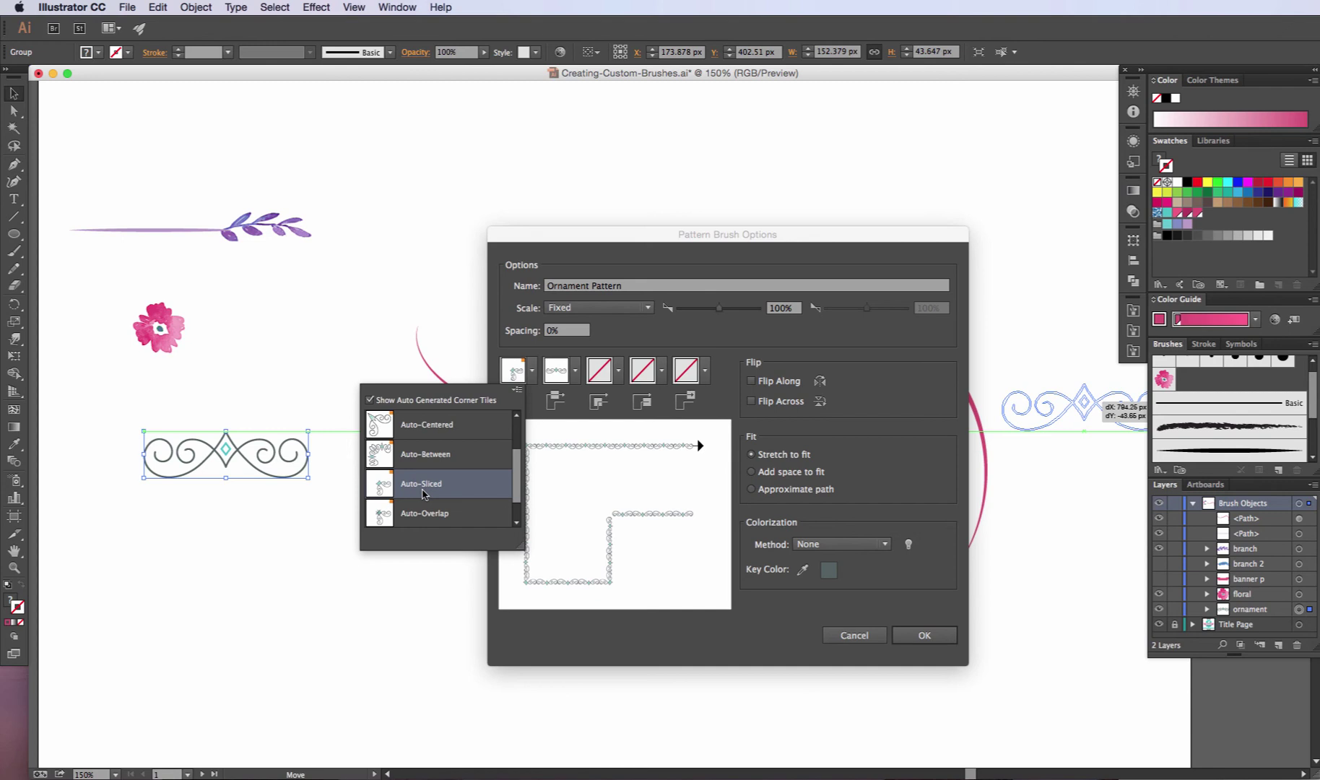
pyautogui.click(632, 336)
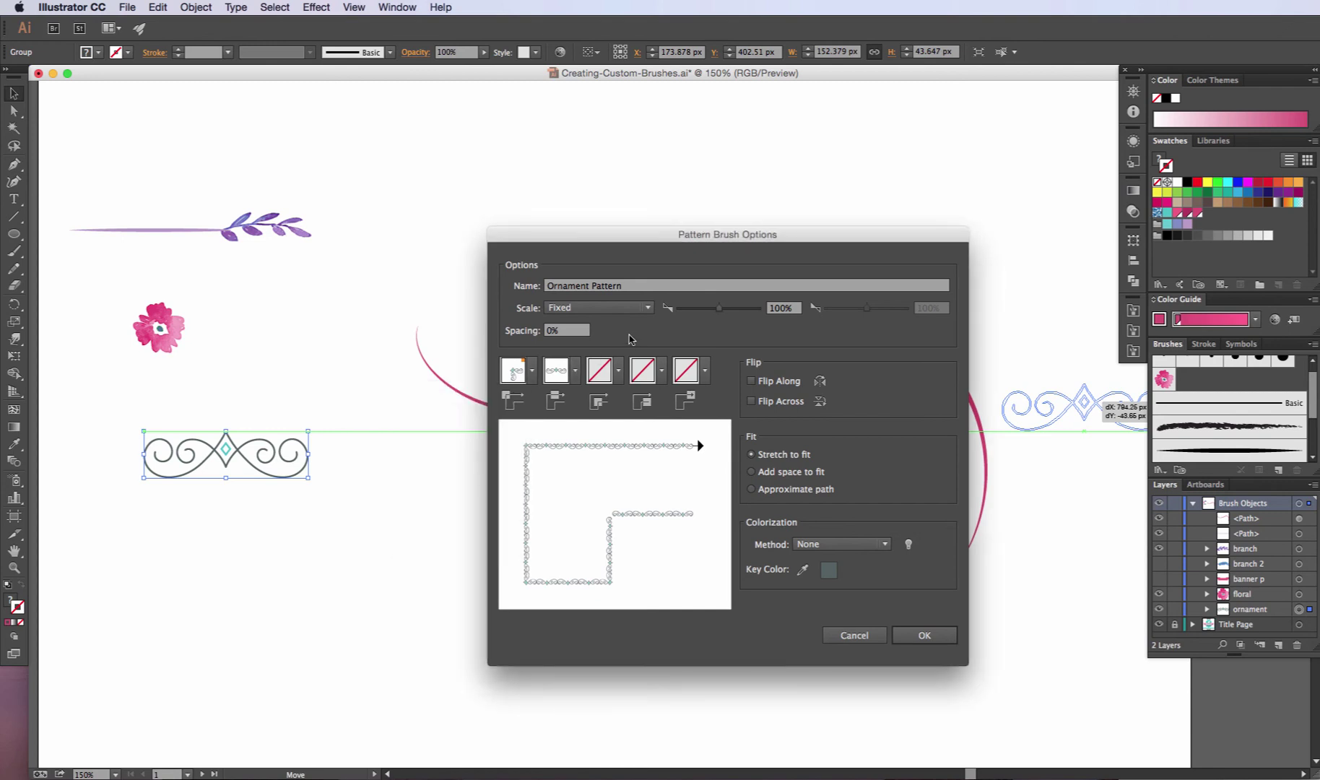
pyautogui.click(576, 372)
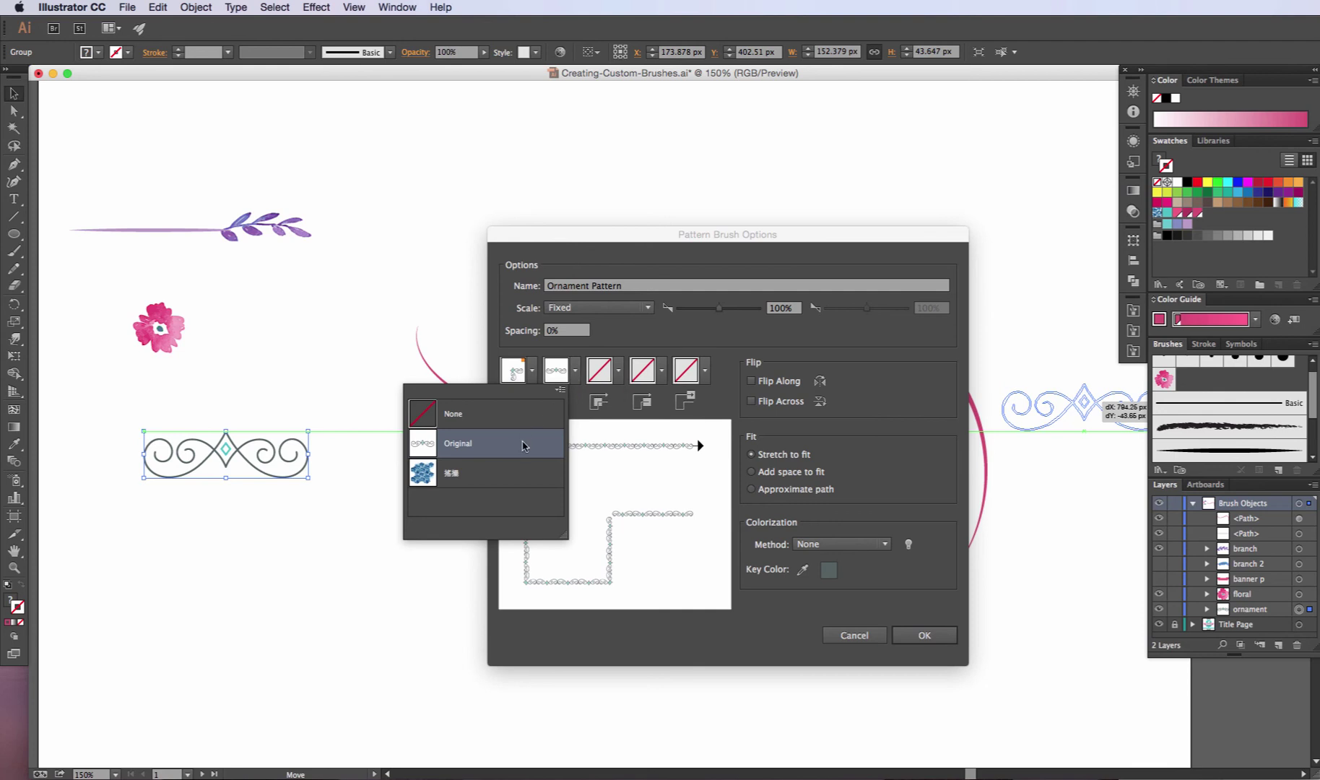
pyautogui.click(582, 427)
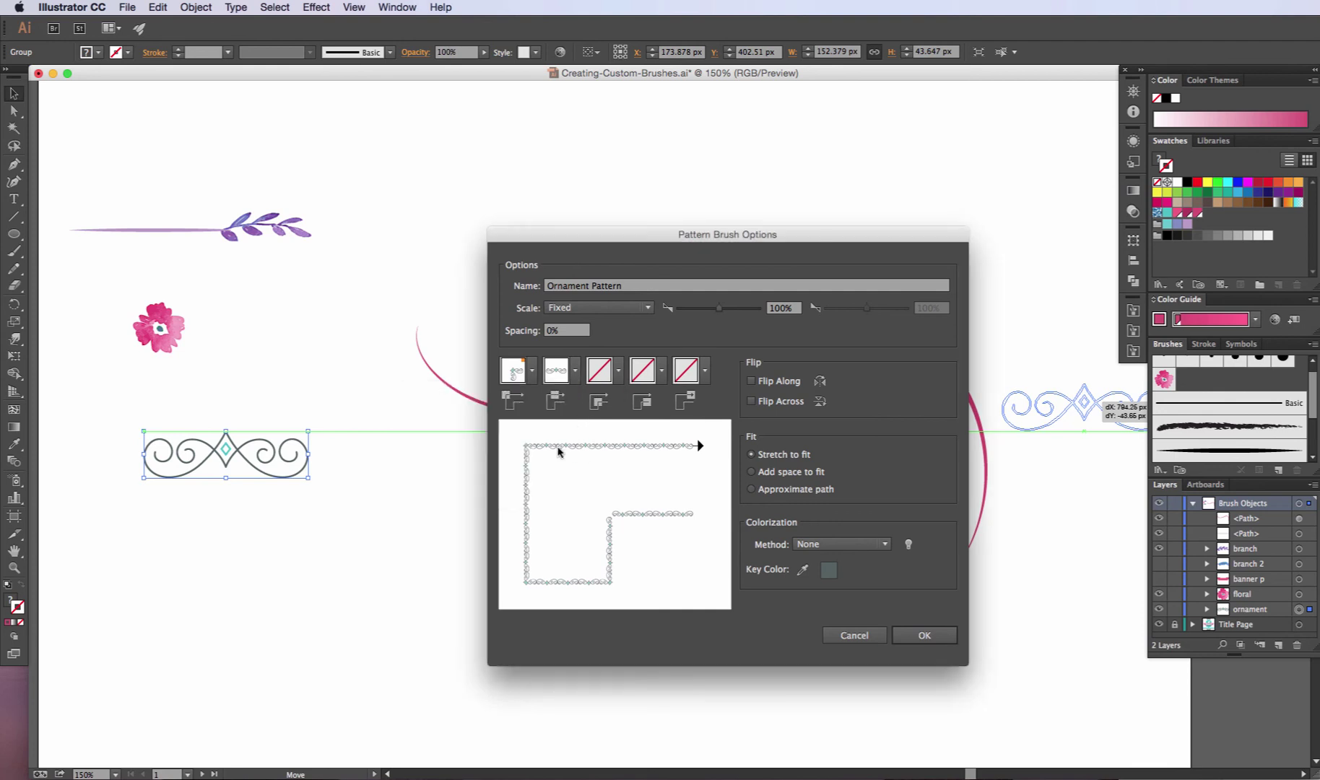
pyautogui.click(649, 399)
pyautogui.click(646, 394)
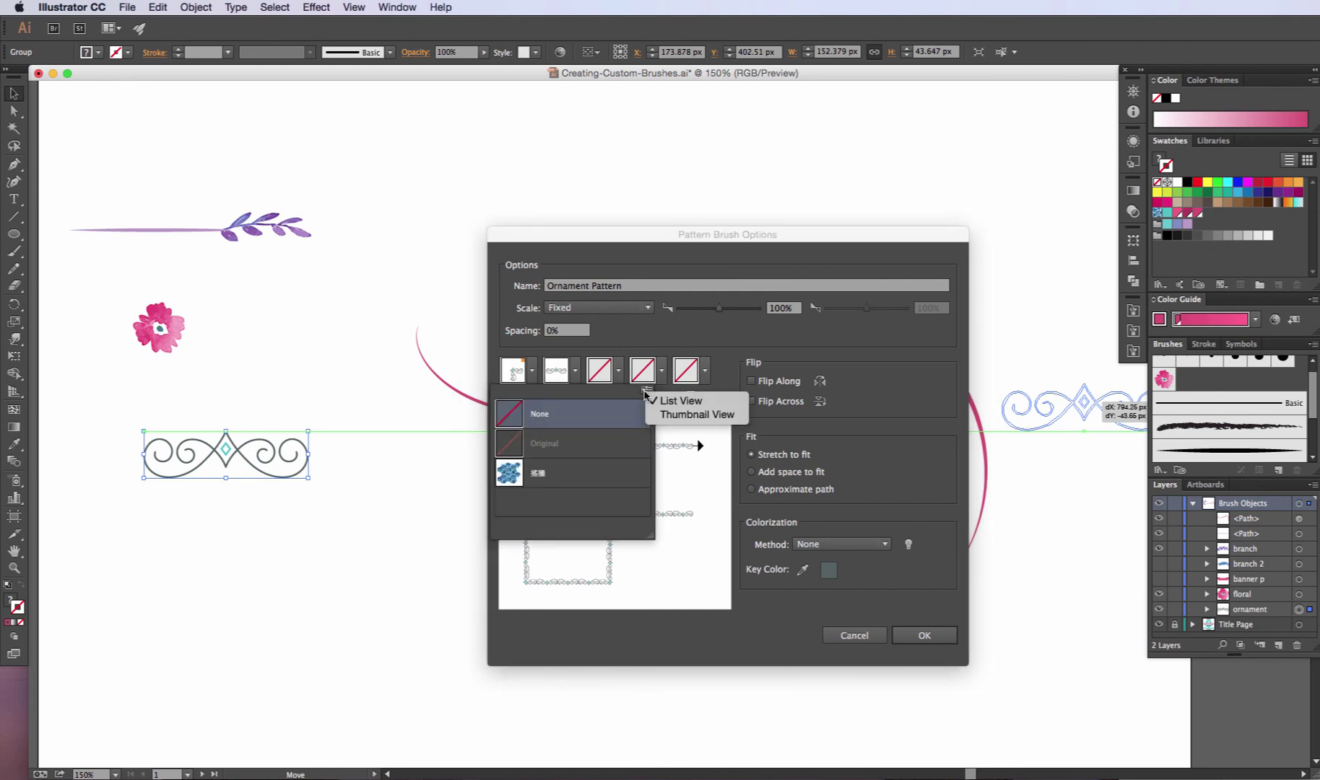
pyautogui.click(590, 443)
pyautogui.click(648, 335)
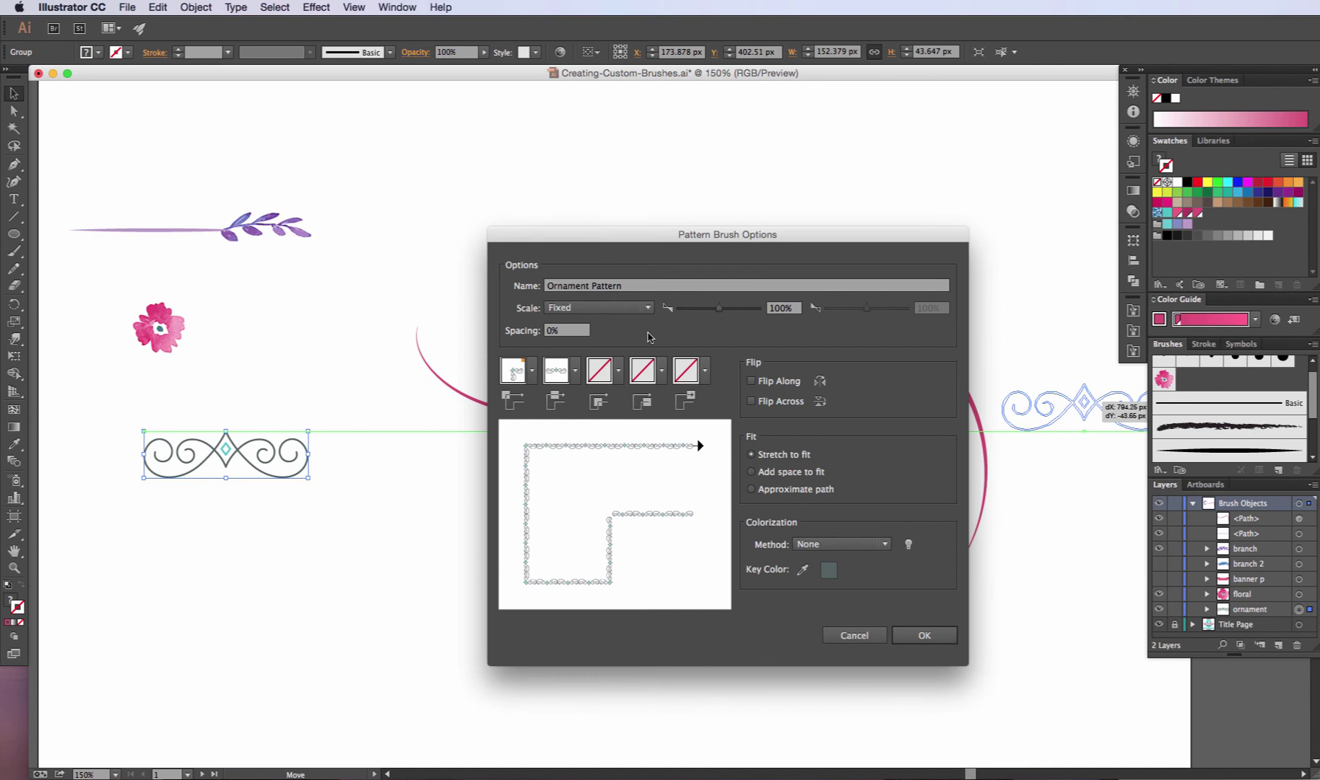
# - Preview the Add space to fit option, set Fit back to Stretch to fit, and accept the pattern brush options
pyautogui.click(785, 477)
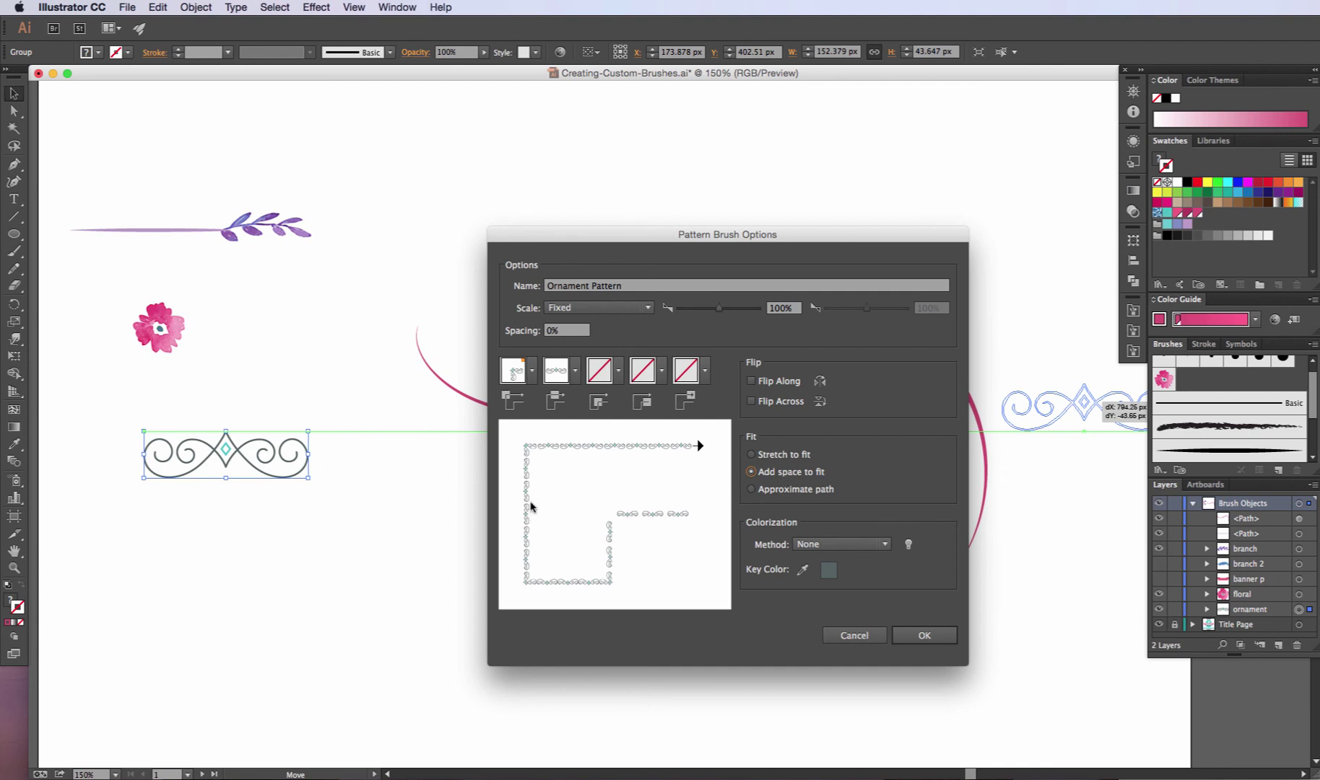
pyautogui.click(783, 456)
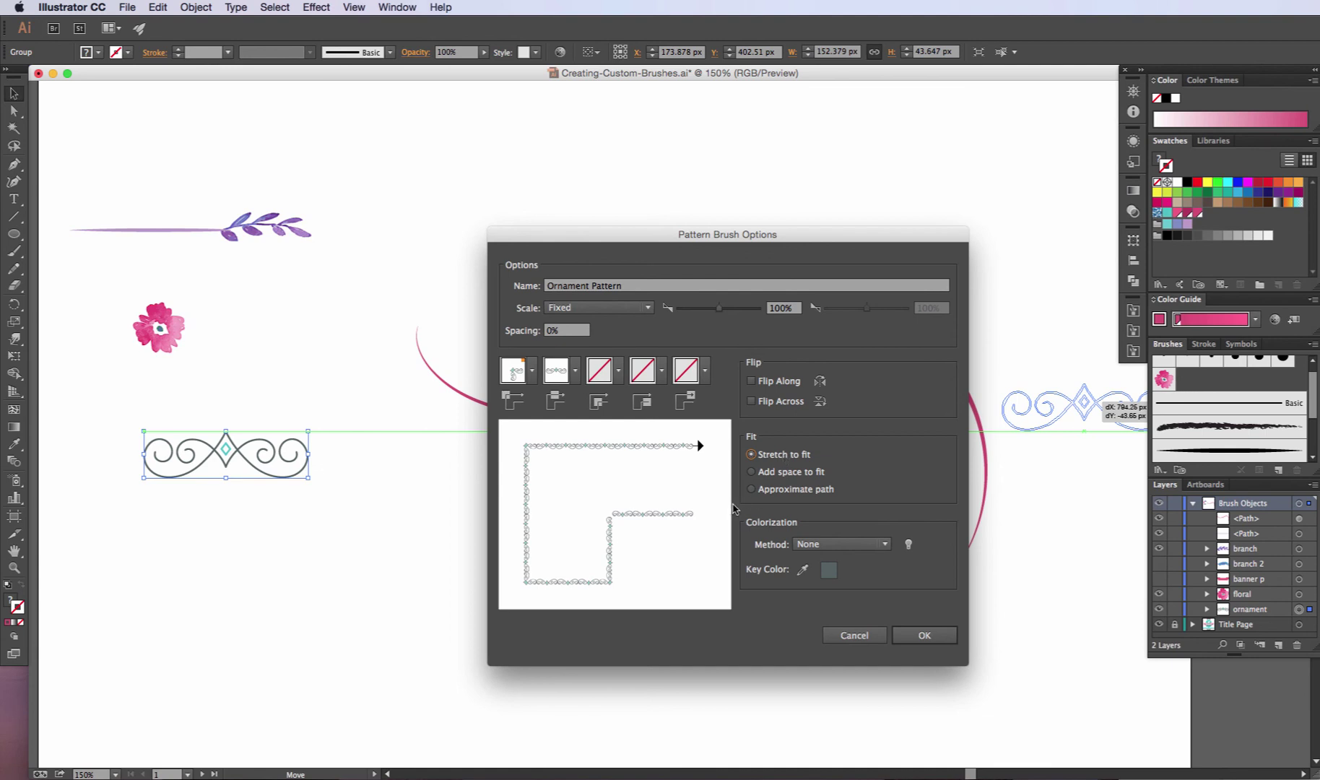
pyautogui.click(827, 545)
pyautogui.click(823, 576)
pyautogui.click(928, 638)
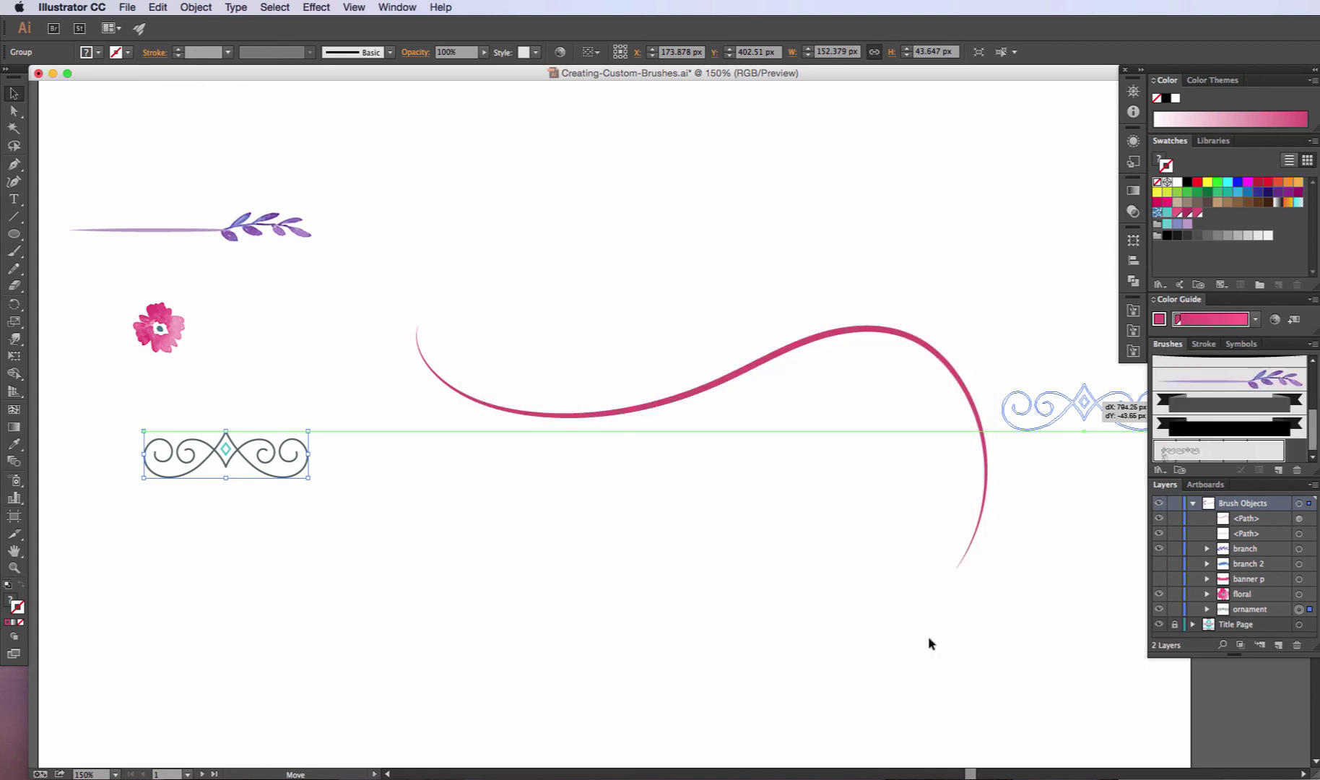
pyautogui.click(969, 389)
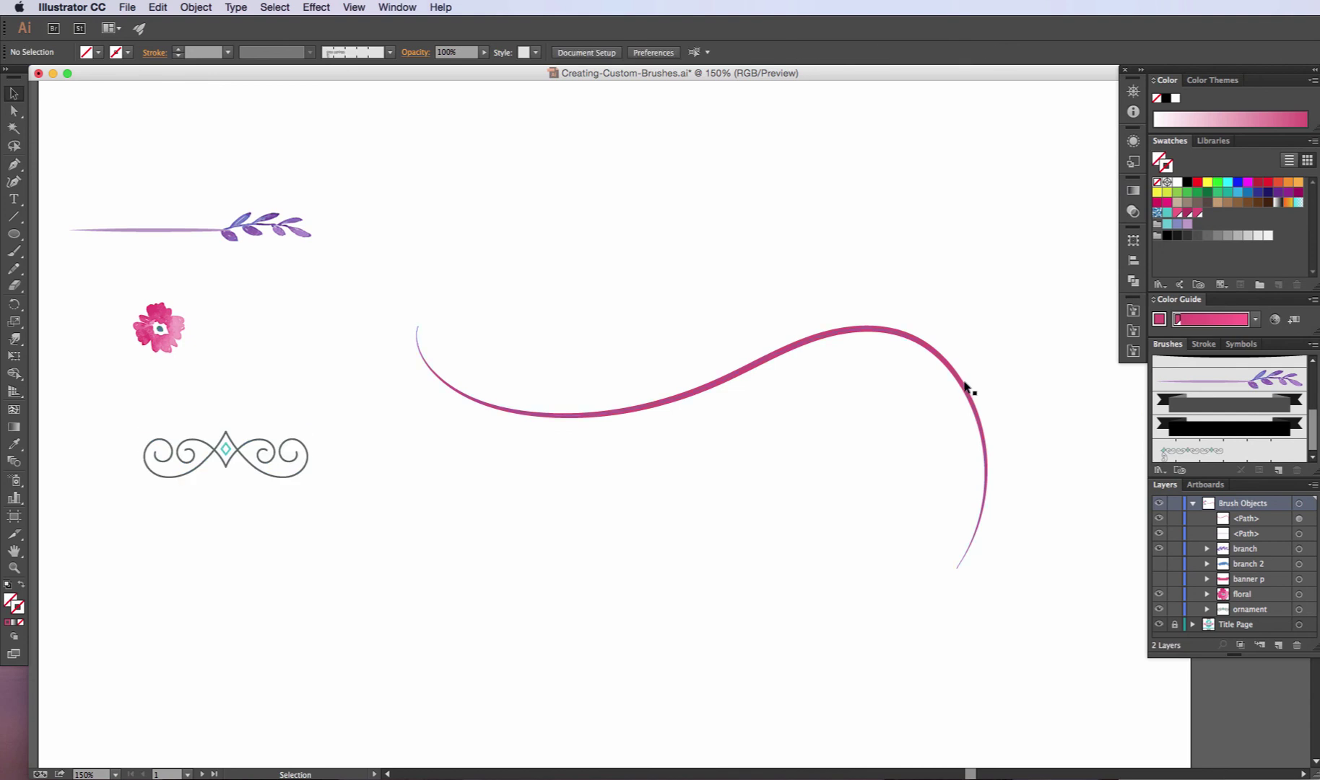
# - Apply the Ornament Pattern brush to the wavy path and recolor its stroke light blue
pyautogui.click(962, 388)
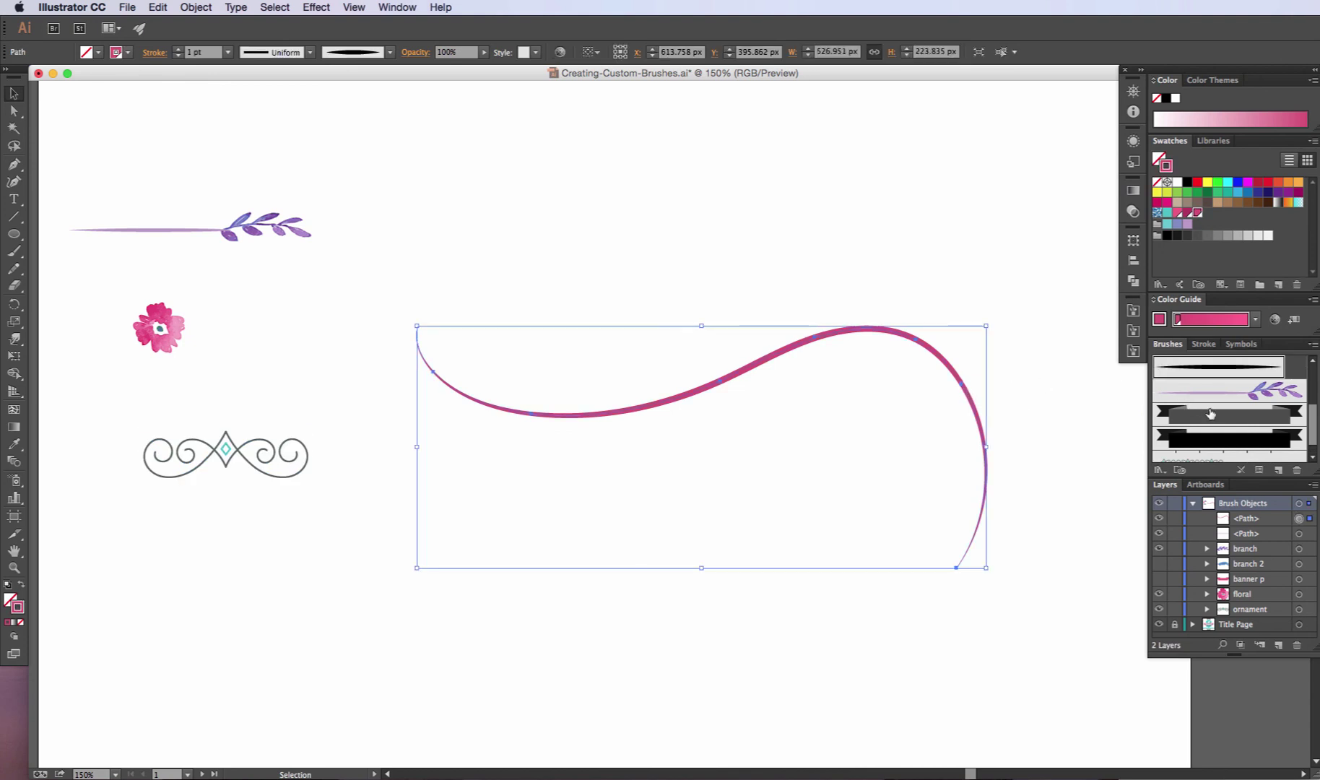
pyautogui.scroll(-2, 1213, 411)
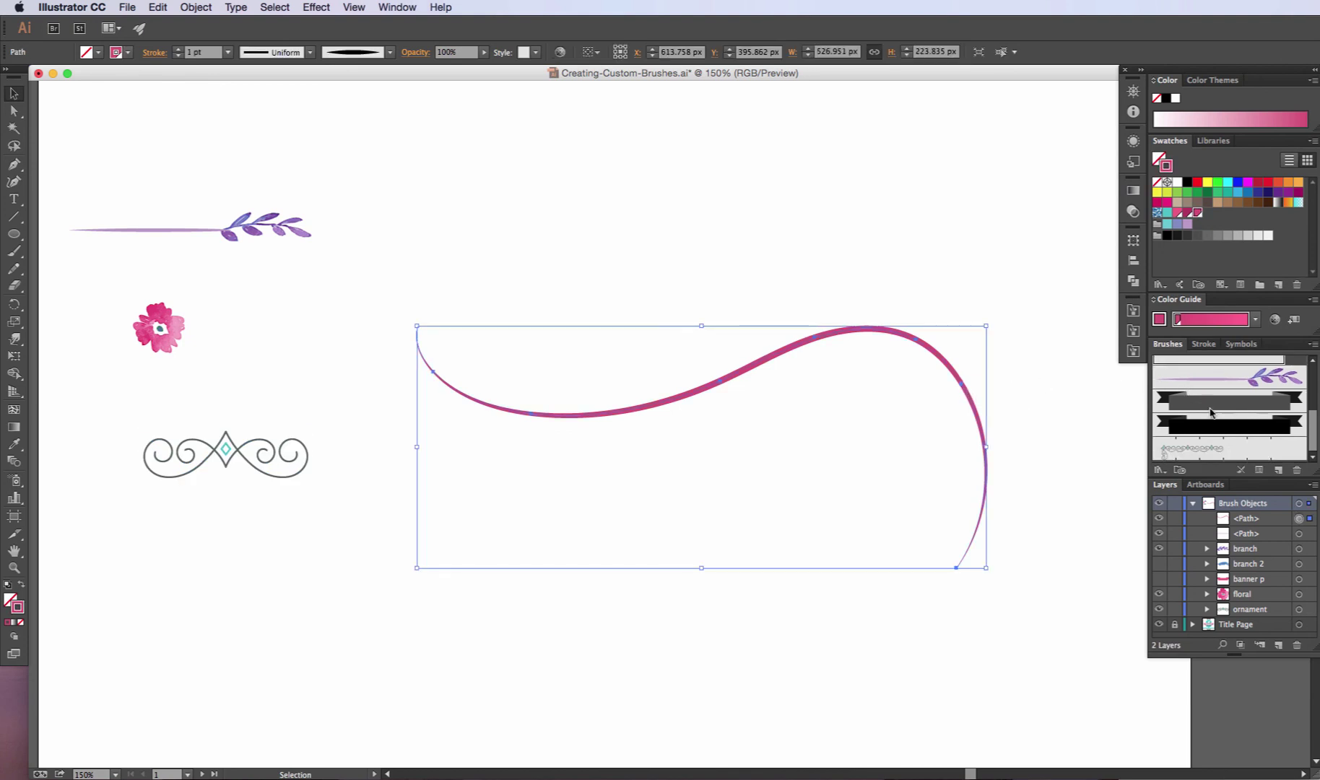
pyautogui.click(1217, 451)
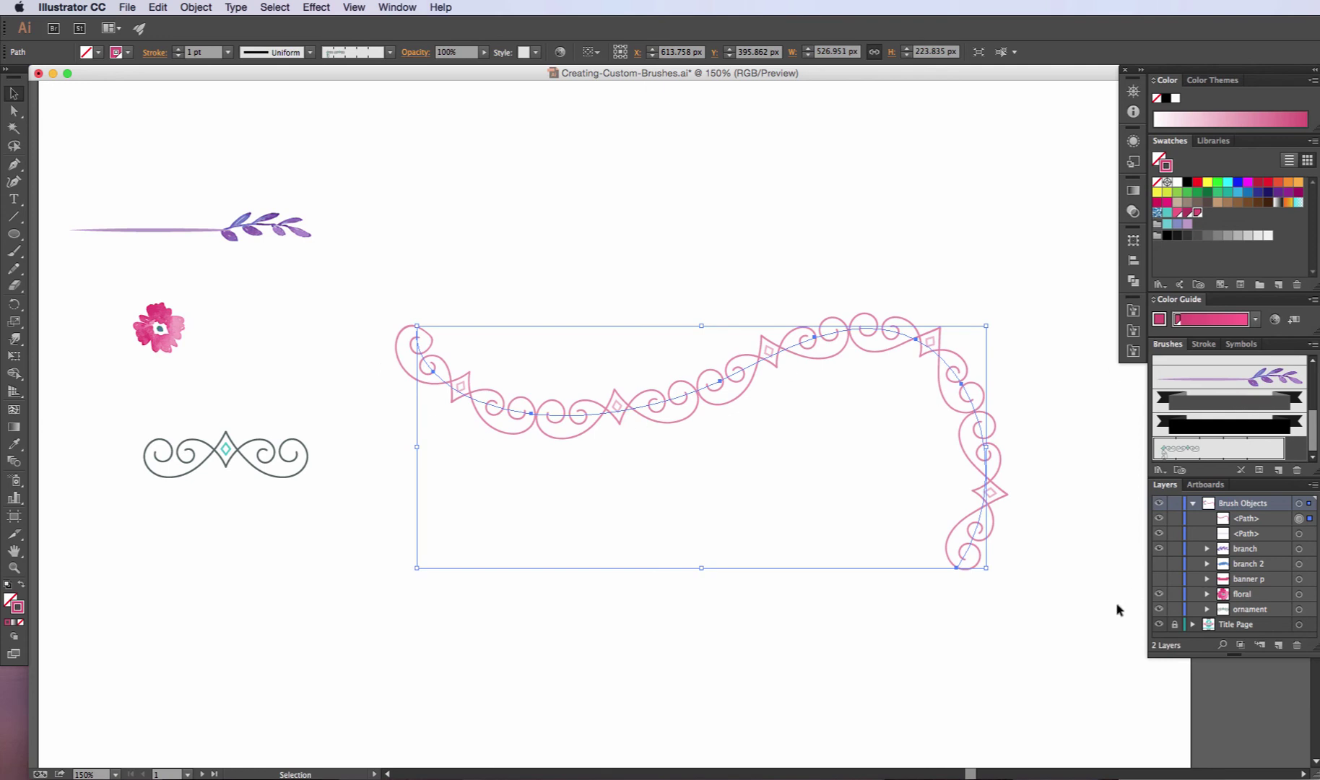
pyautogui.click(1258, 192)
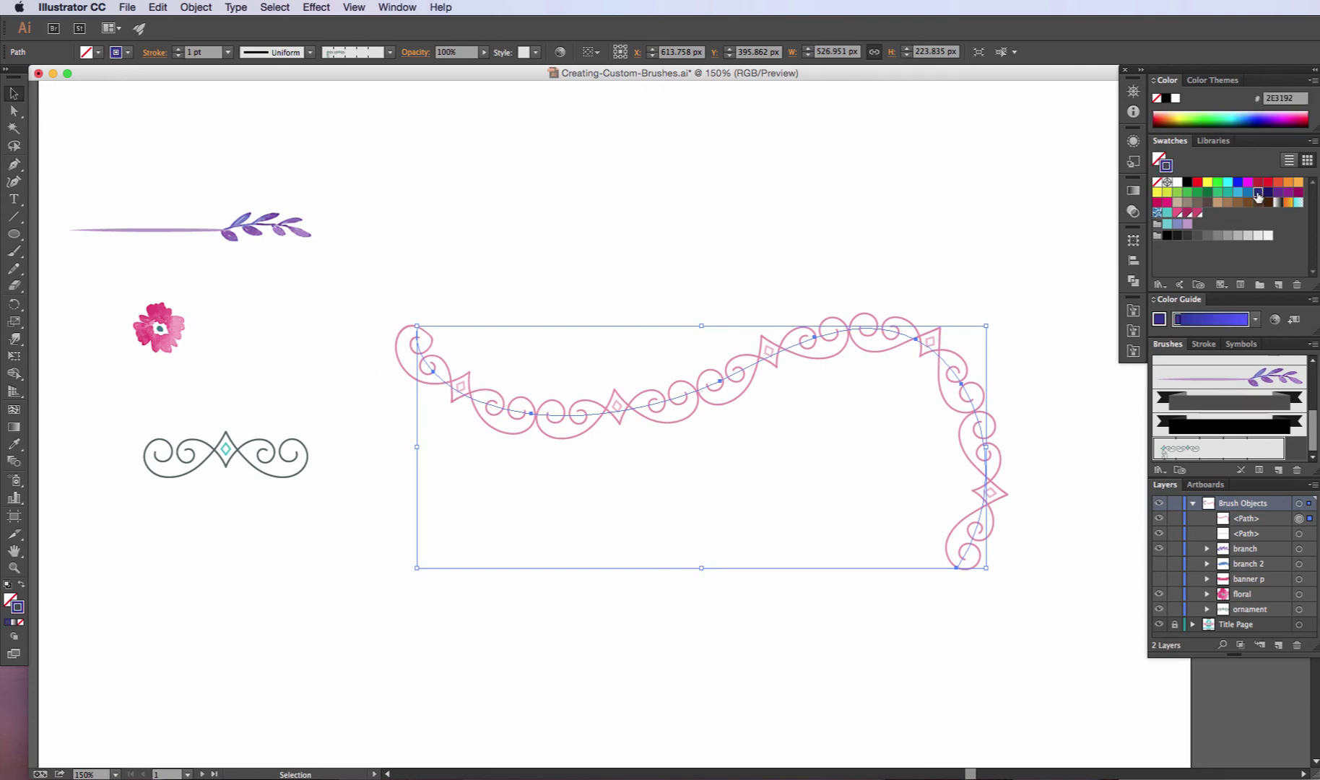
pyautogui.click(1236, 192)
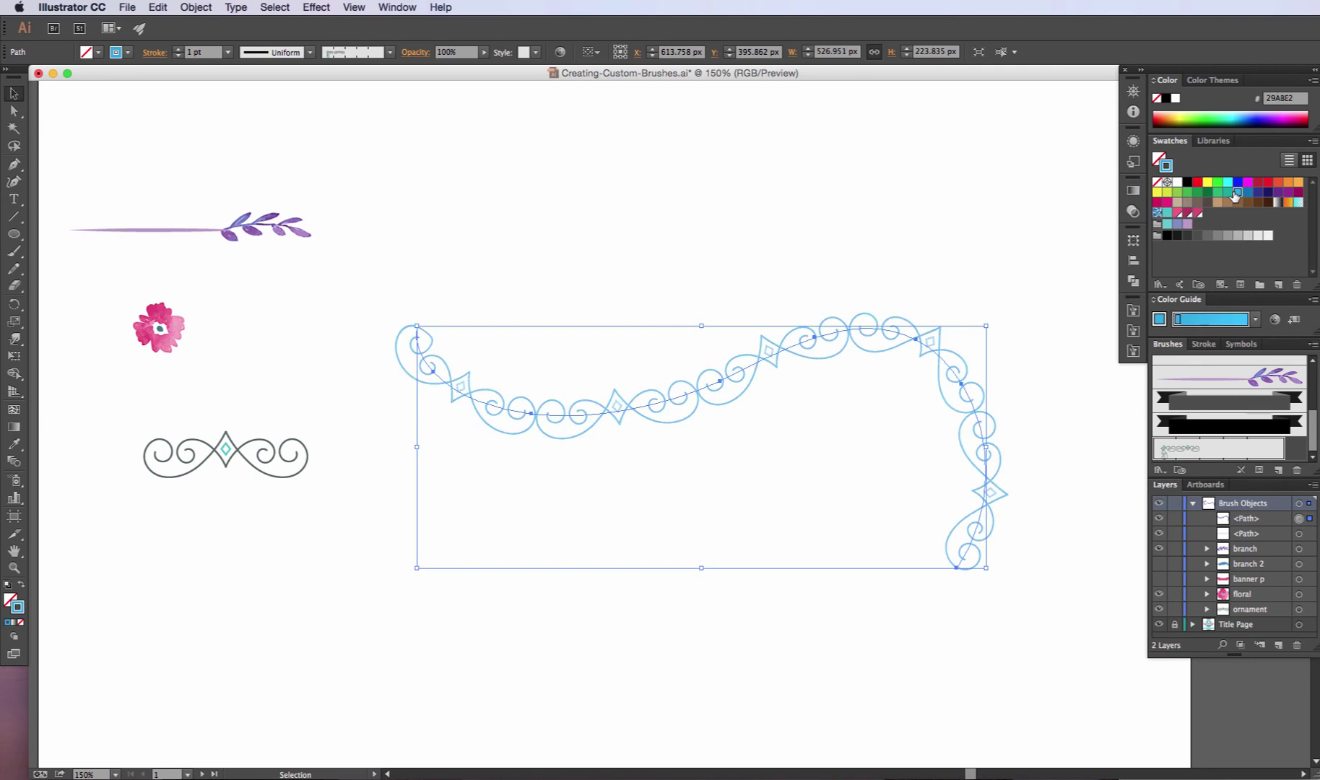
pyautogui.click(864, 196)
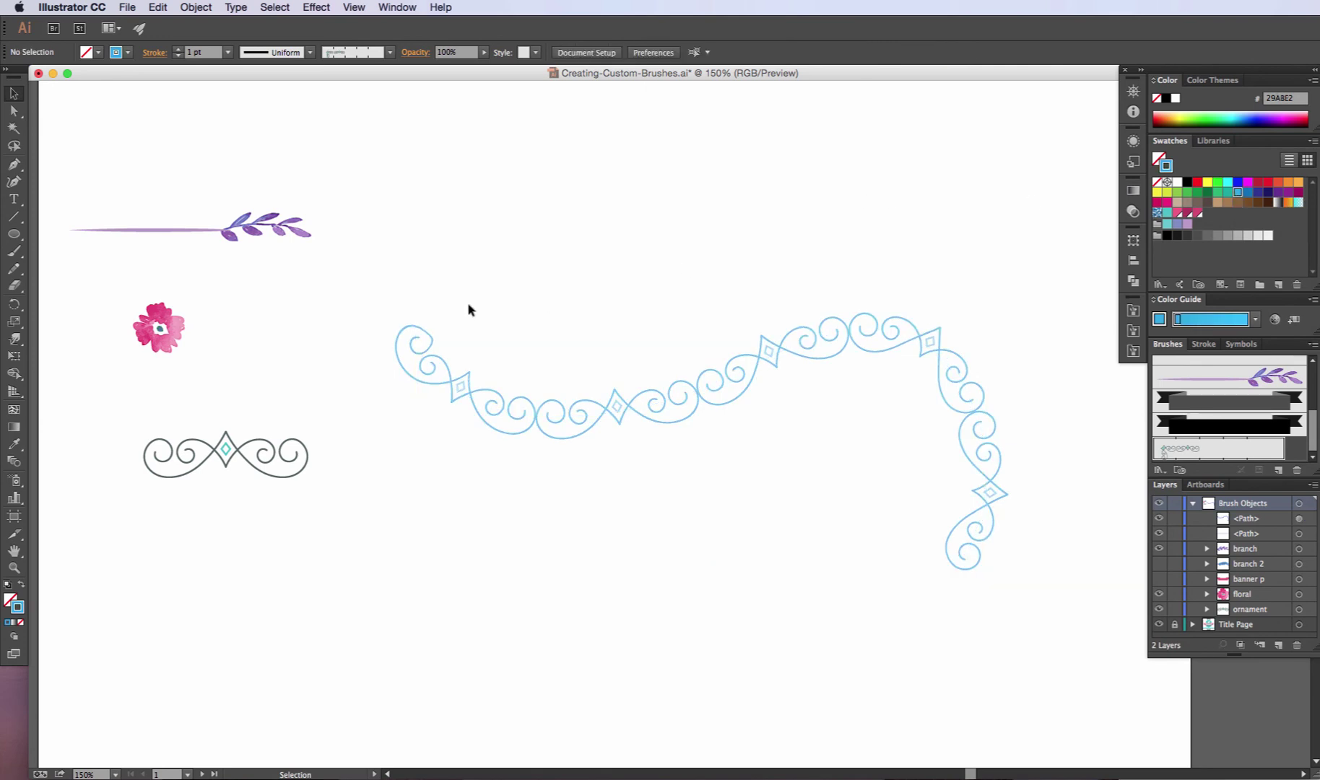
# - Paint three more strokes with the ornament brush: a spiral above the wavy path, a rising wave below it and a looping curve beside that
pyautogui.click(14, 249)
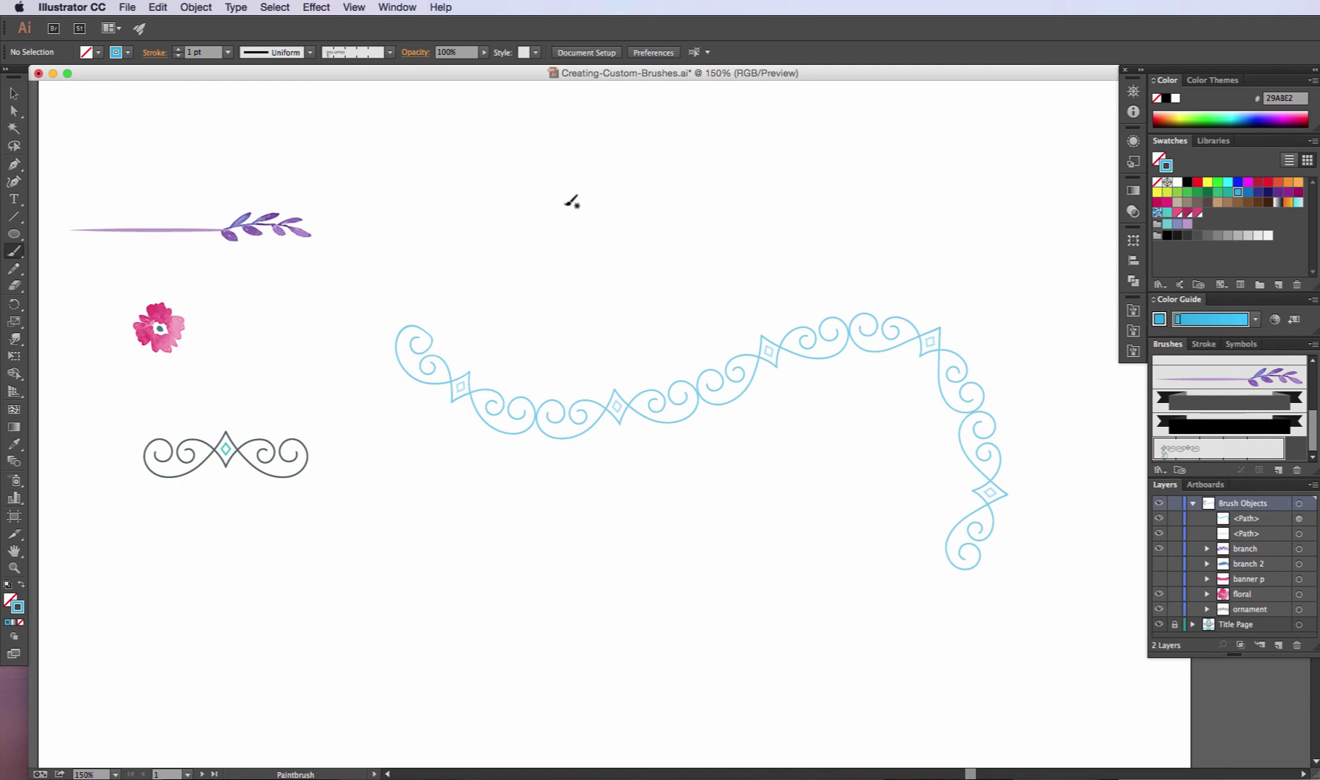
pyautogui.moveTo(701, 244)
pyautogui.mouseDown()
pyautogui.moveTo(730, 158)
pyautogui.moveTo(781, 221)
pyautogui.moveTo(672, 322)
pyautogui.moveTo(582, 262)
pyautogui.moveTo(598, 143)
pyautogui.moveTo(751, 111)
pyautogui.moveTo(840, 213)
pyautogui.moveTo(828, 289)
pyautogui.mouseUp()
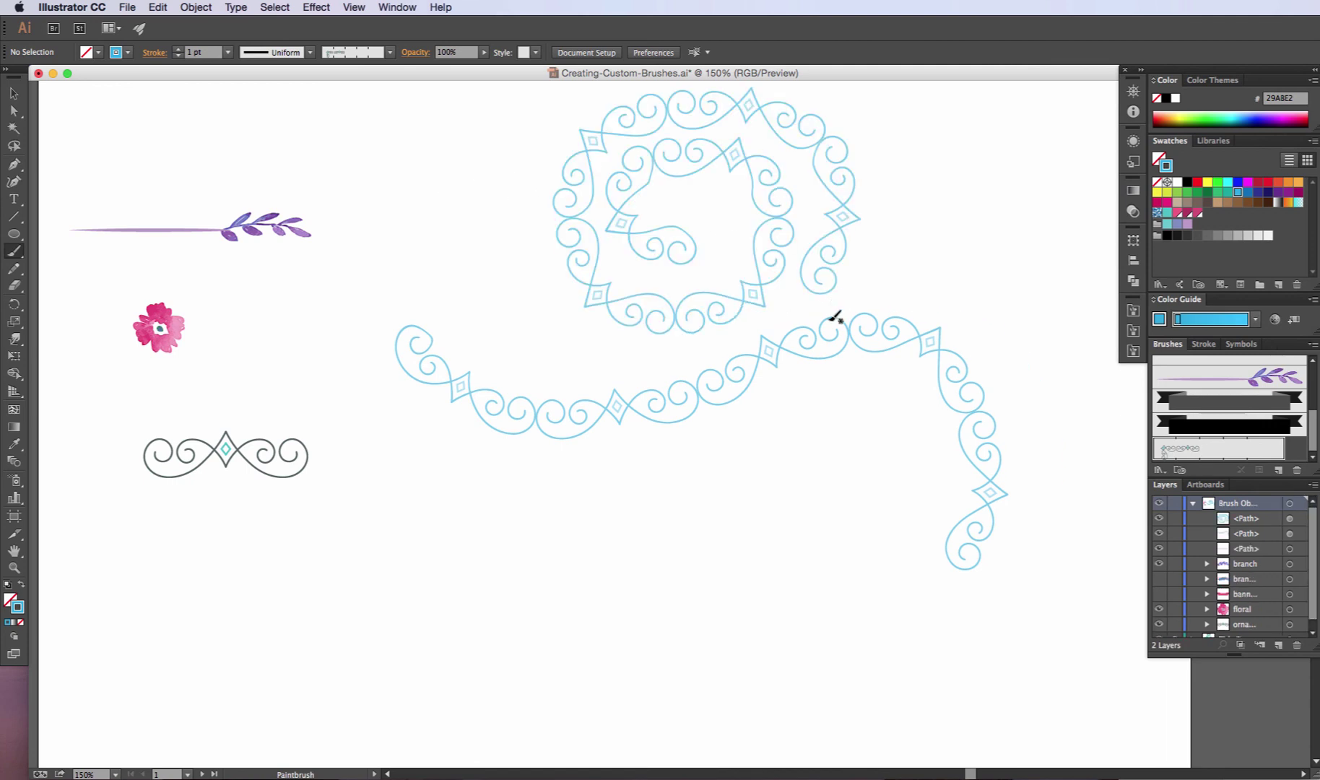
pyautogui.moveTo(365, 583)
pyautogui.mouseDown()
pyautogui.moveTo(426, 627)
pyautogui.moveTo(877, 491)
pyautogui.mouseUp()
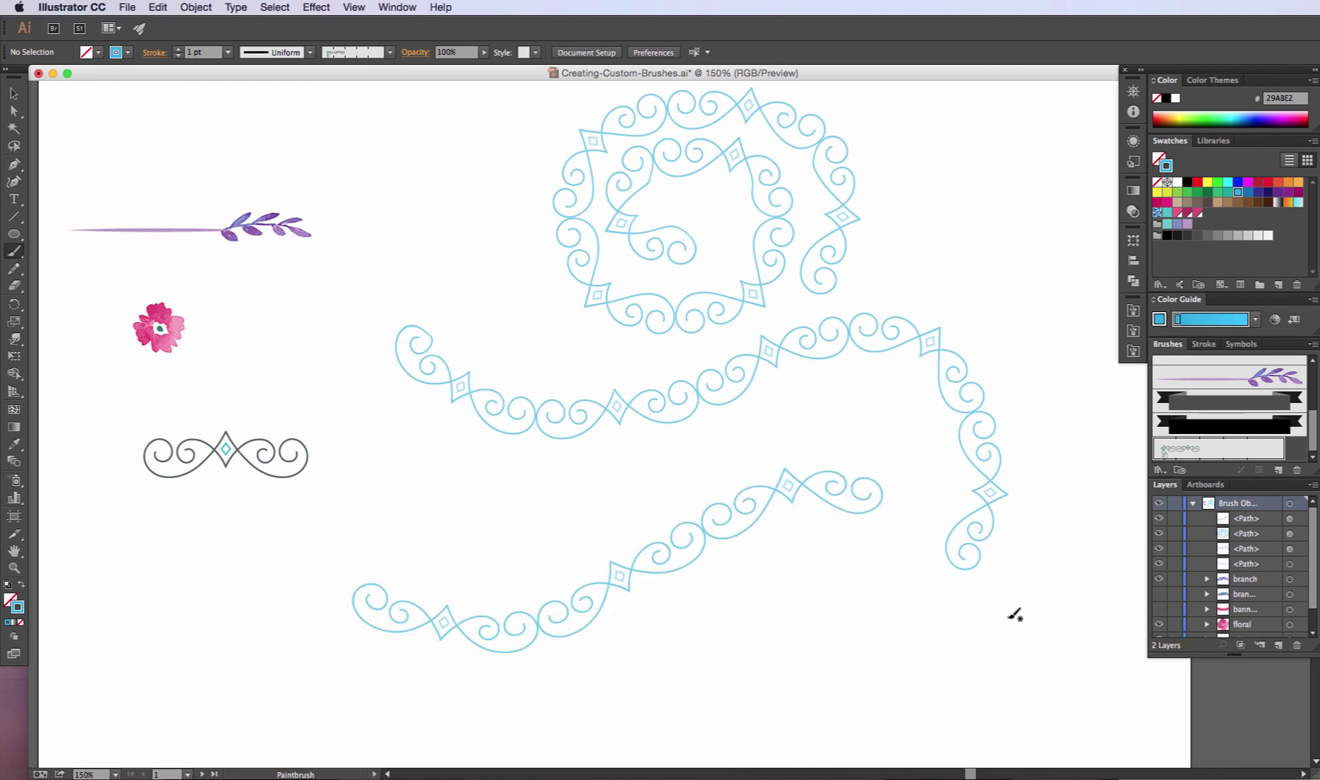
pyautogui.moveTo(1056, 615)
pyautogui.mouseDown()
pyautogui.moveTo(1003, 642)
pyautogui.moveTo(724, 643)
pyautogui.moveTo(782, 686)
pyautogui.moveTo(844, 588)
pyautogui.mouseUp()
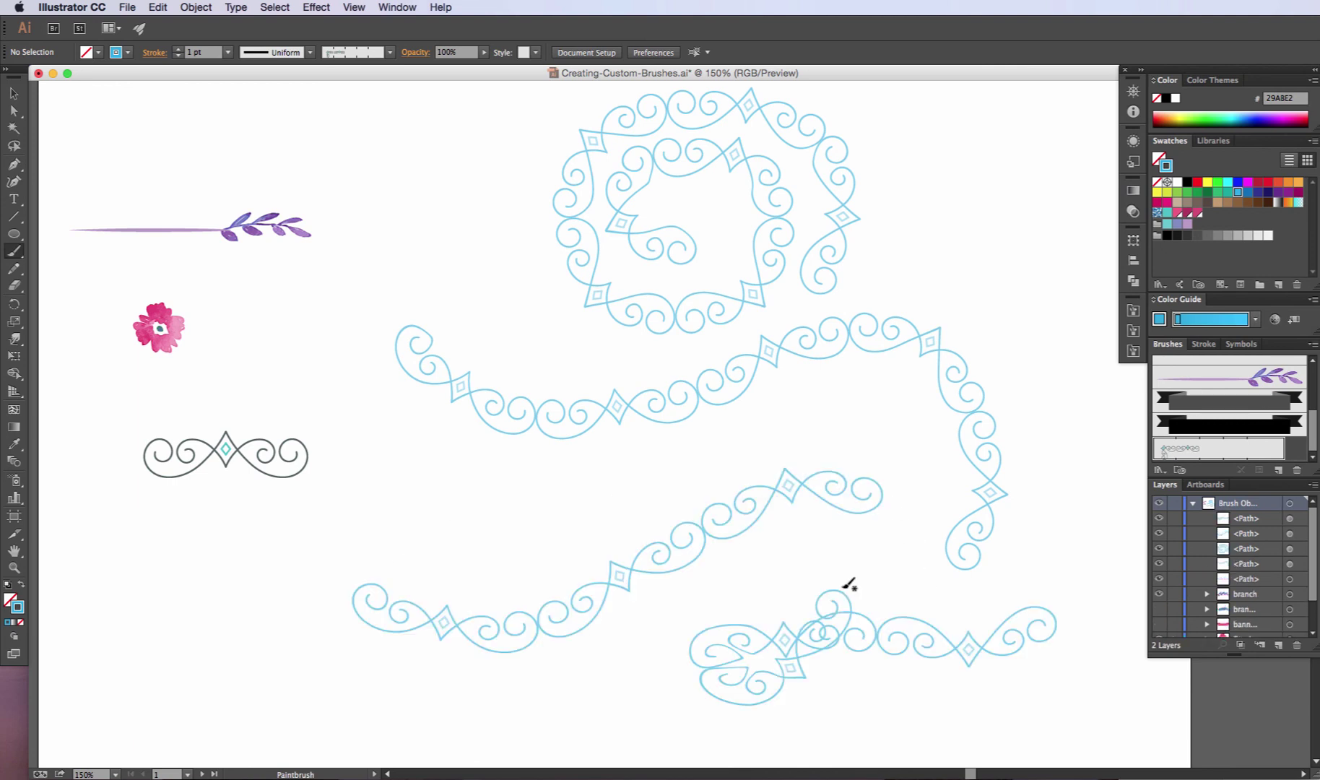
pyautogui.click(16, 94)
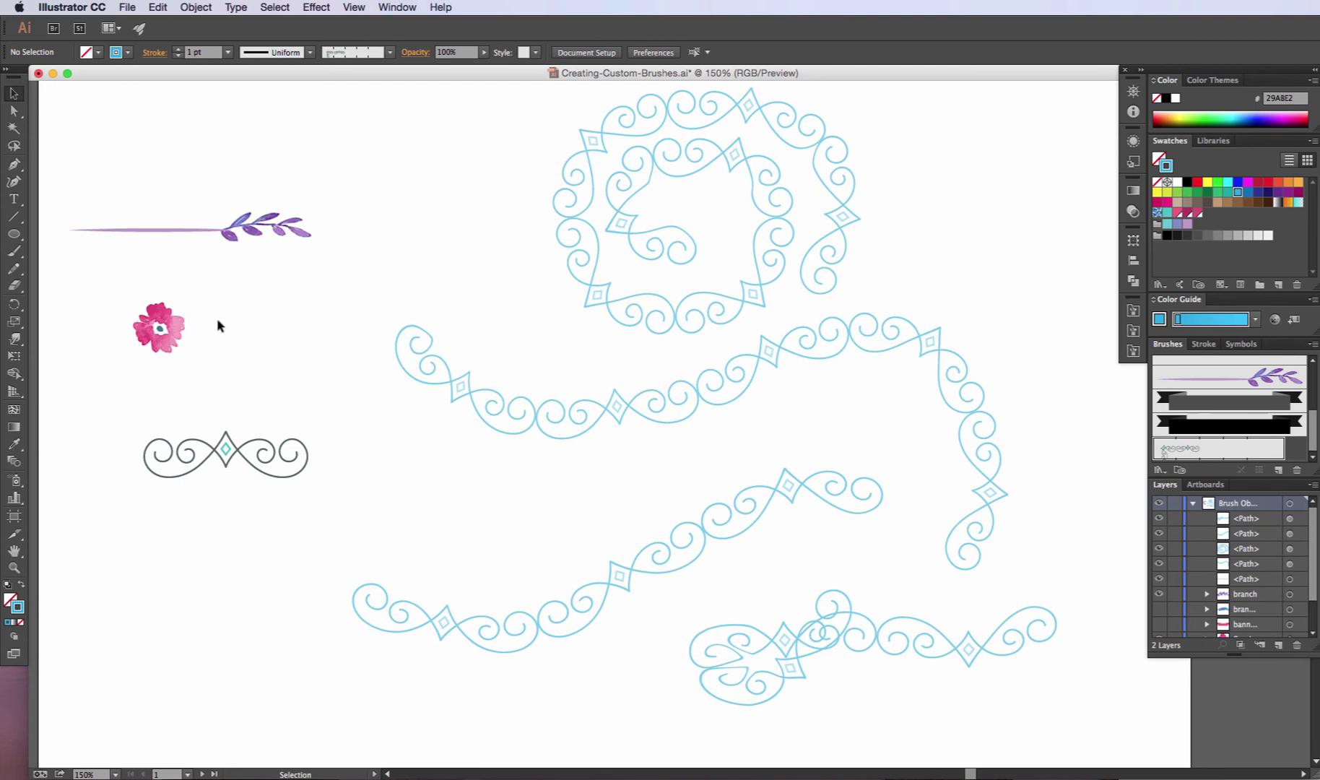
pyautogui.click(514, 416)
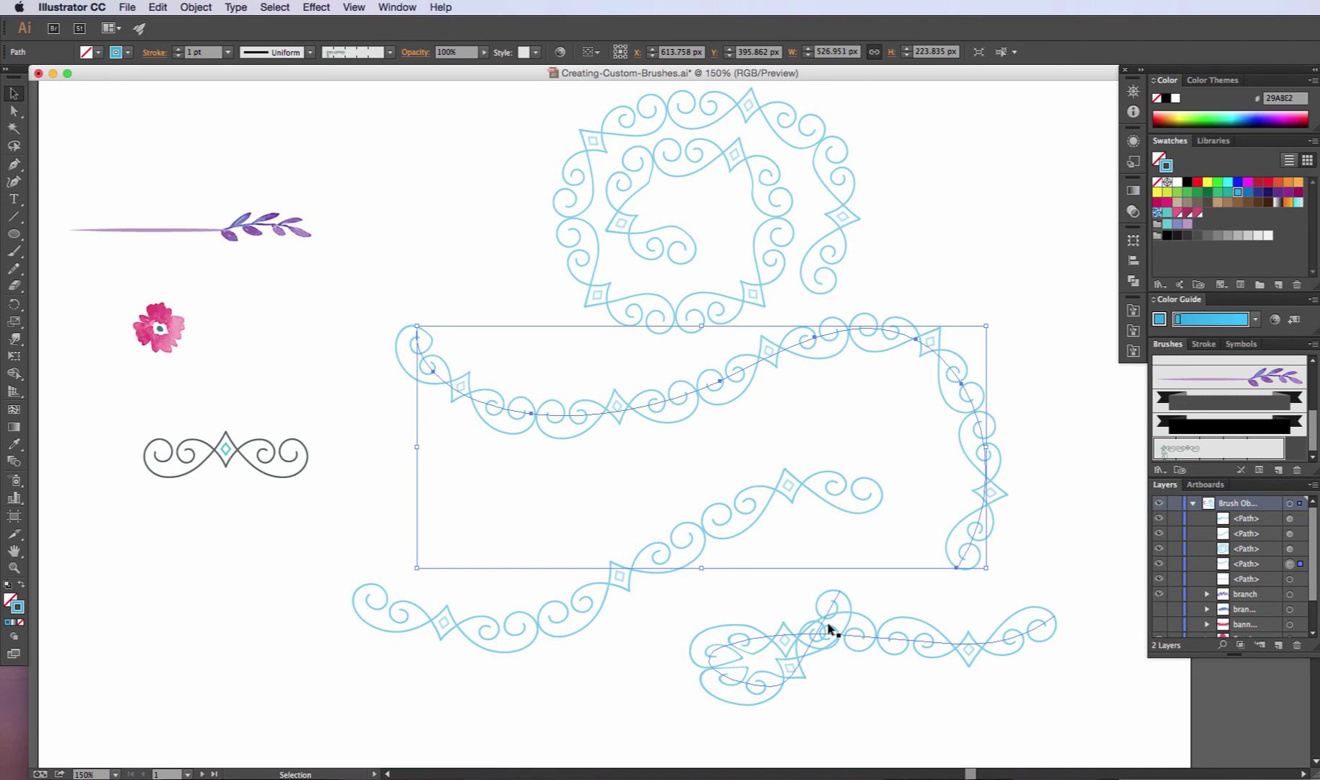
pyautogui.click(991, 708)
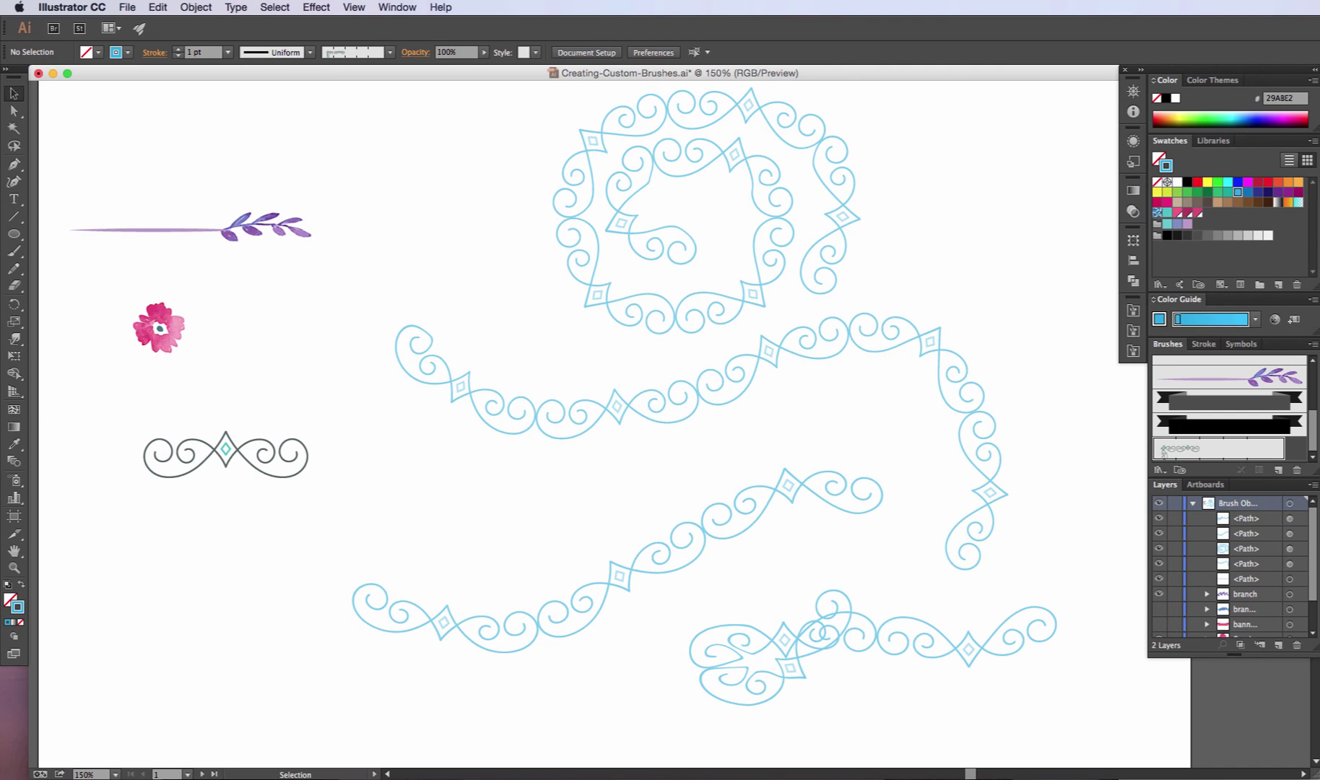
pyautogui.press('super+shift+Delete')
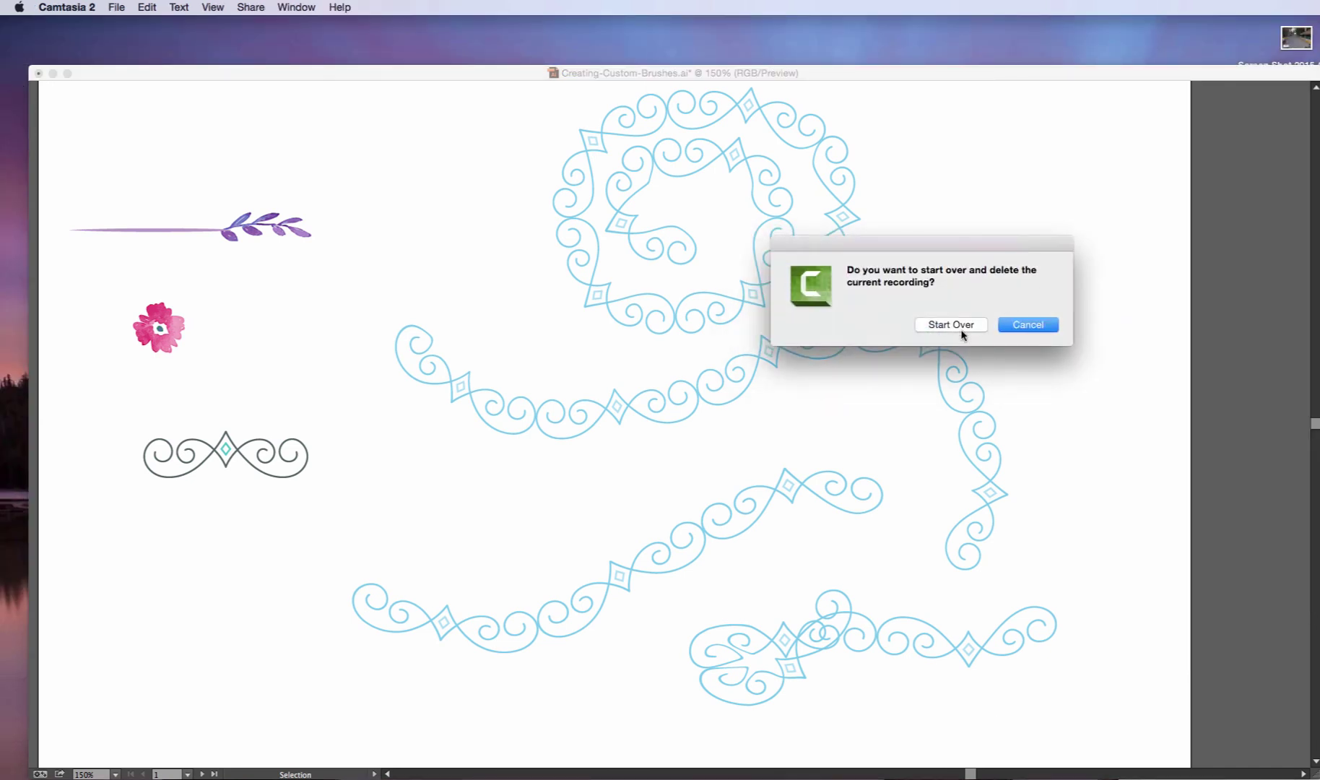
pyautogui.click(1019, 329)
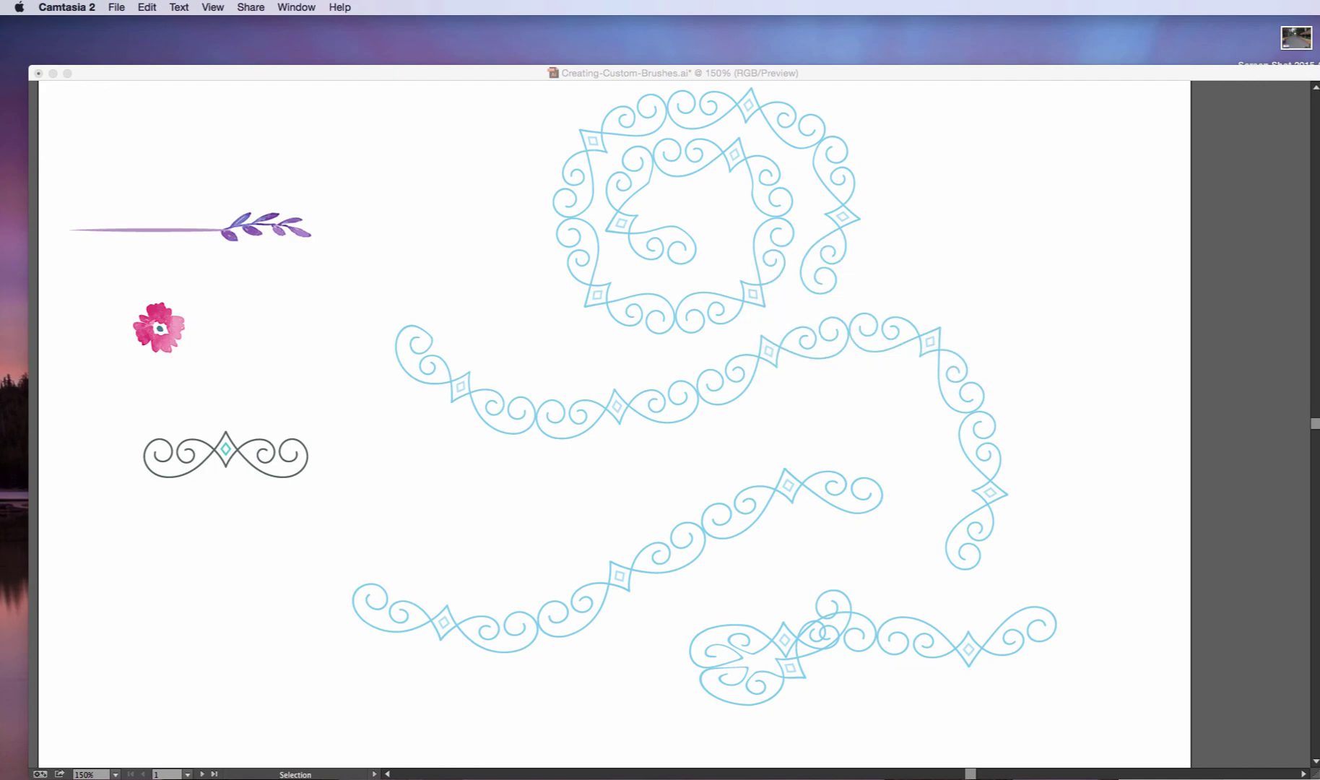